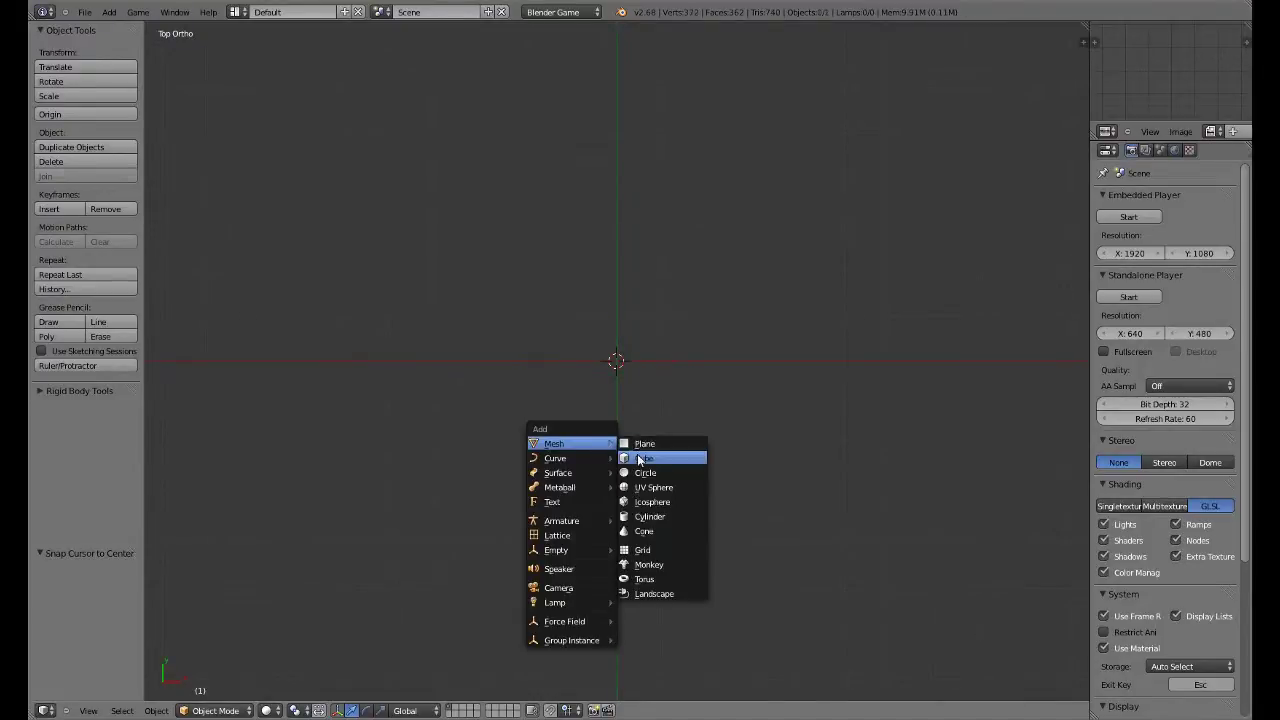
# Step: Add a cube mesh at the scene's centre and enter Edit Mode
pyautogui.scroll(8, 632, 451)
pyautogui.keyDown('shift'); pyautogui.moveTo(637, 458); pyautogui.dragTo(620, 431, button='middle'); pyautogui.keyUp('shift')
pyautogui.scroll(2, 598, 493)
pyautogui.scroll(-3, 608, 475)
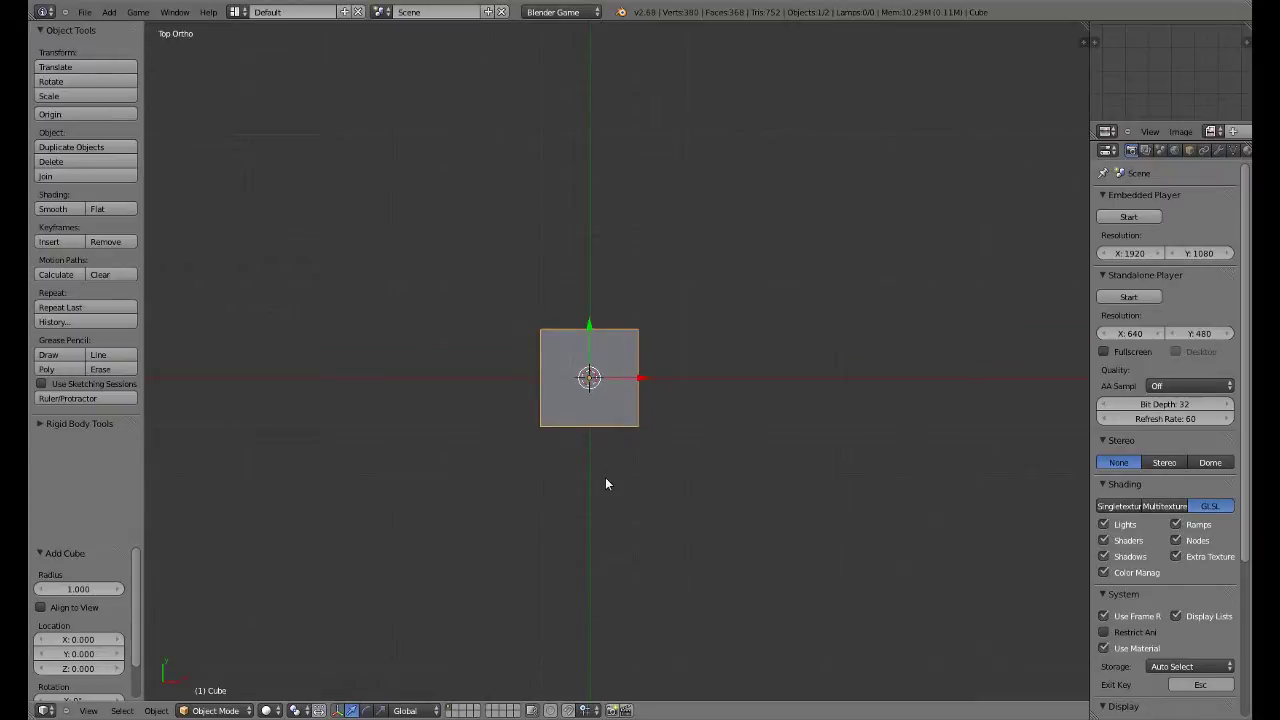
pyautogui.press('Tab')
# Step: Try subdividing the whole cube with one cut and undo the subdivision
pyautogui.press('w')
pyautogui.click(592, 387)
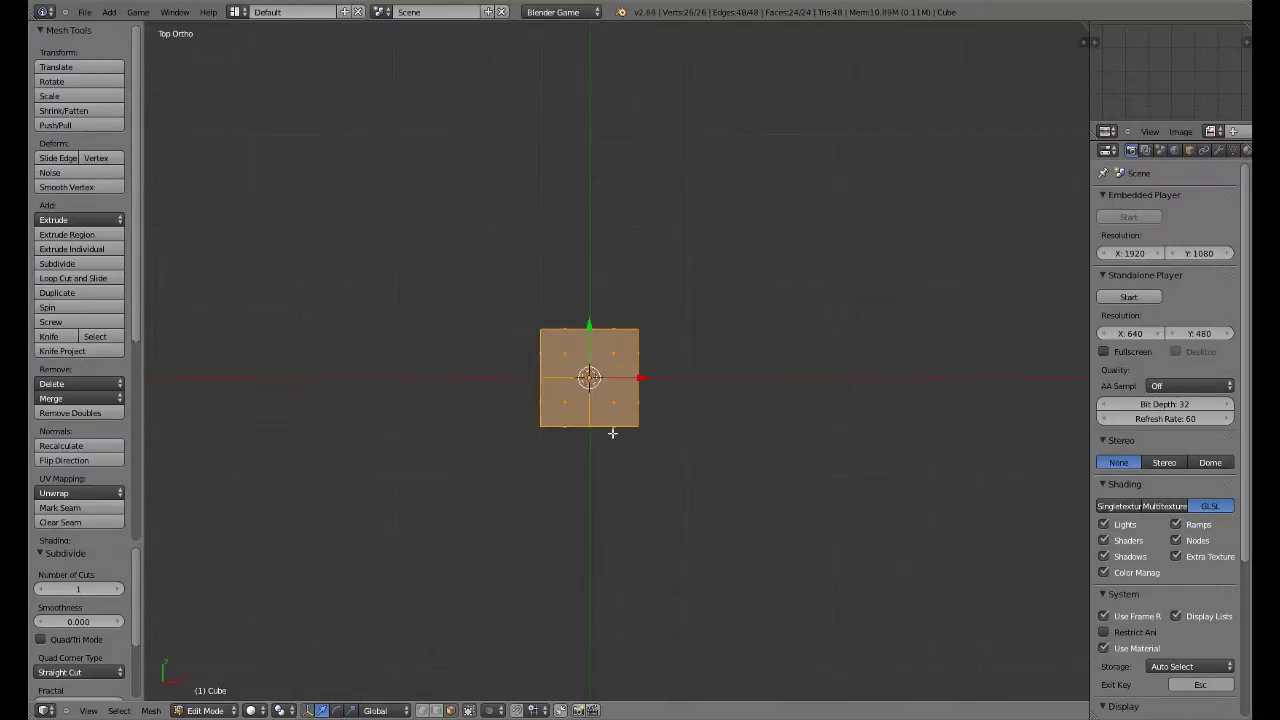
pyautogui.moveTo(512, 609); pyautogui.dragTo(525, 466, button='middle')
pyautogui.hotkey('ctrl', 'z')
pyautogui.press('KP_7')
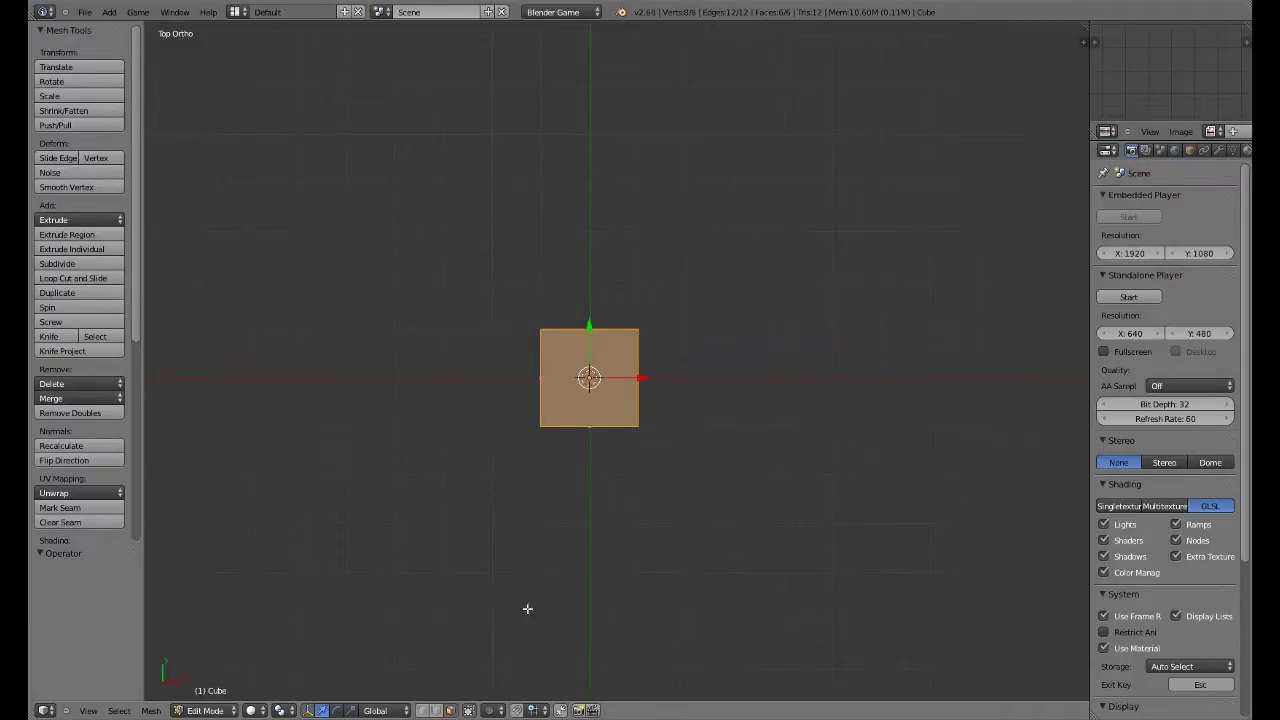
# Step: Switch the cube to vertex selection and wireframe shading
pyautogui.click(422, 711)
pyautogui.press('z')
pyautogui.keyDown('shift'); pyautogui.moveTo(533, 493); pyautogui.dragTo(457, 524, button='middle'); pyautogui.keyUp('shift')
pyautogui.scroll(3, 457, 524)
# Step: Select the four vertices of the cube's +X side and extrude them 2 units along X
pyautogui.press('a')
pyautogui.press('c')
pyautogui.moveTo(528, 368); pyautogui.dragTo(512, 525)
pyautogui.rightClick(522, 533)
pyautogui.keyDown('shift'); pyautogui.moveTo(571, 549); pyautogui.dragTo(436, 594, button='middle'); pyautogui.keyUp('shift')
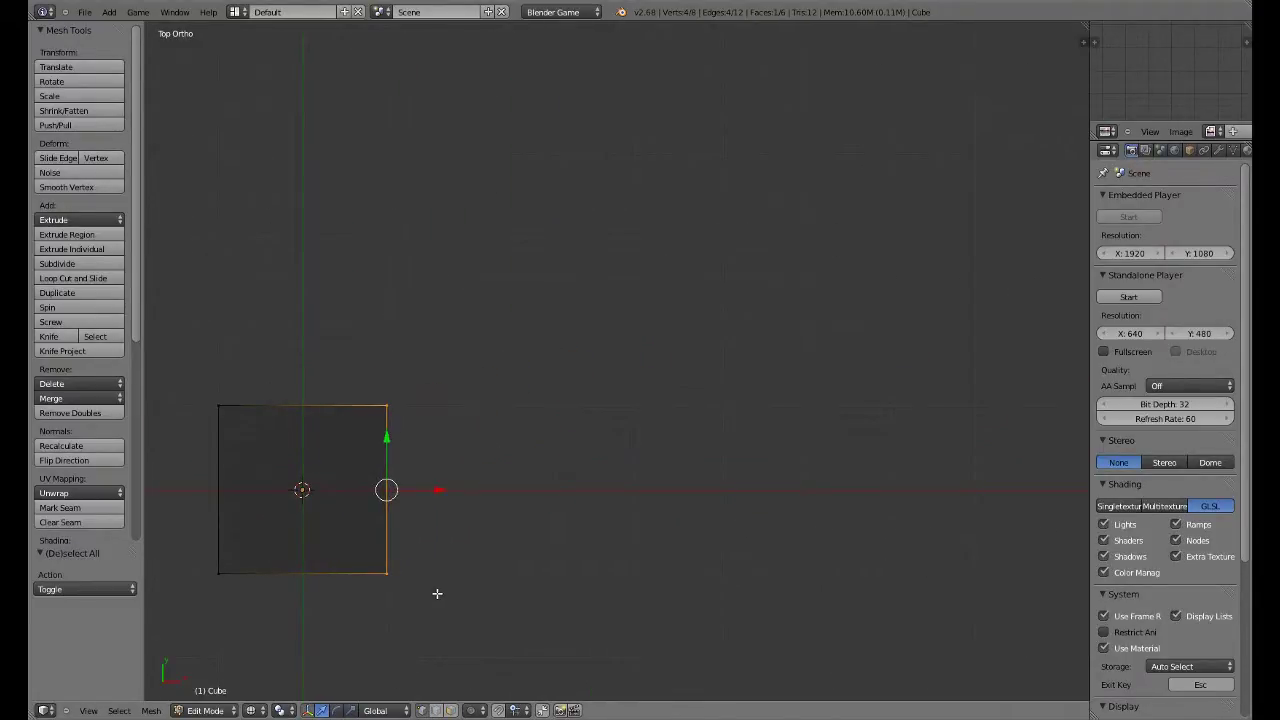
pyautogui.press('e')
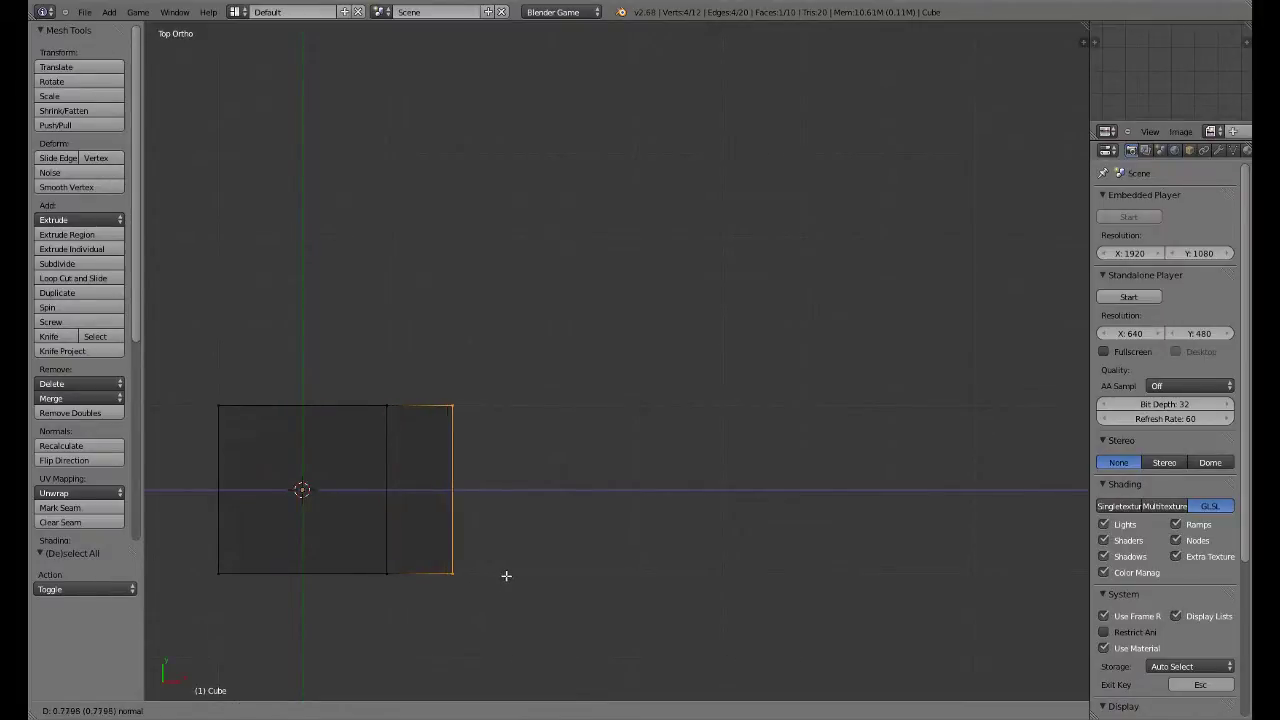
pyautogui.press('1')
pyautogui.press('2')
pyautogui.press('Escape')
pyautogui.press('g')
pyautogui.press('x')
pyautogui.press('2')
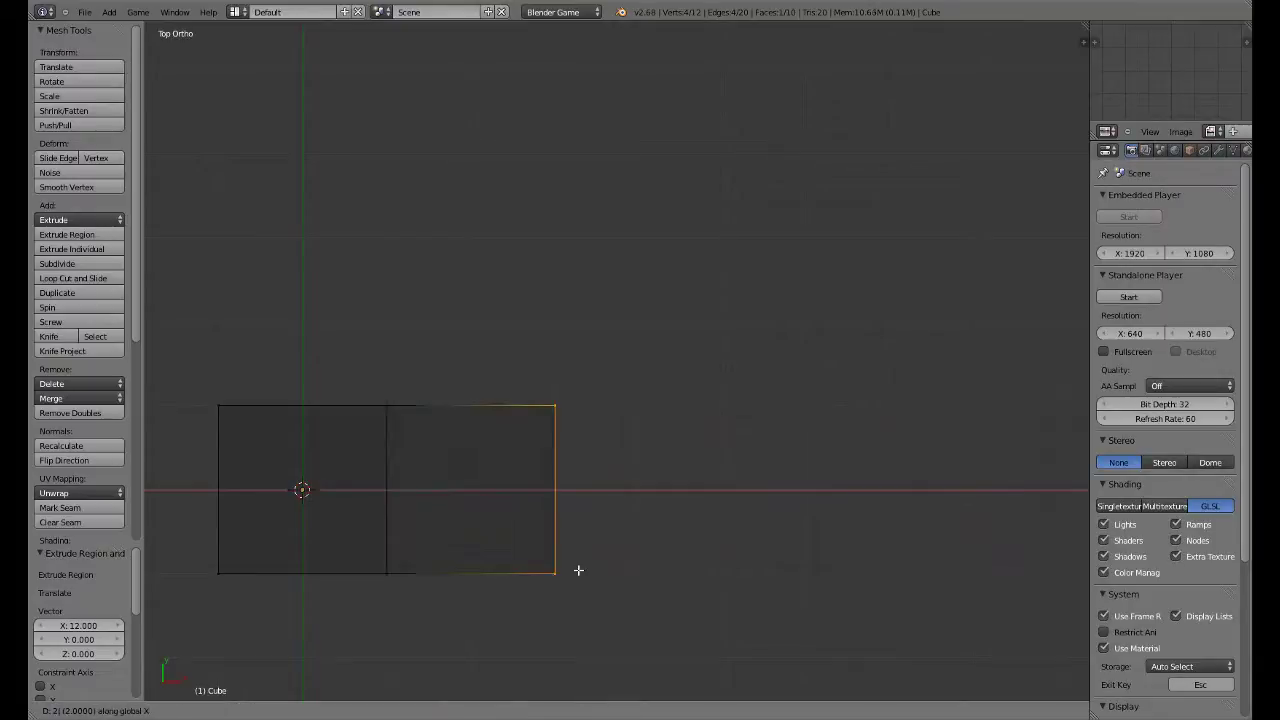
pyautogui.press('Return')
# Step: Extrude the selected +X end two more times by 2 units each to lengthen the strip
pyautogui.keyDown('shift'); pyautogui.moveTo(603, 571); pyautogui.dragTo(500, 590, button='middle'); pyautogui.keyUp('shift')
pyautogui.press('e')
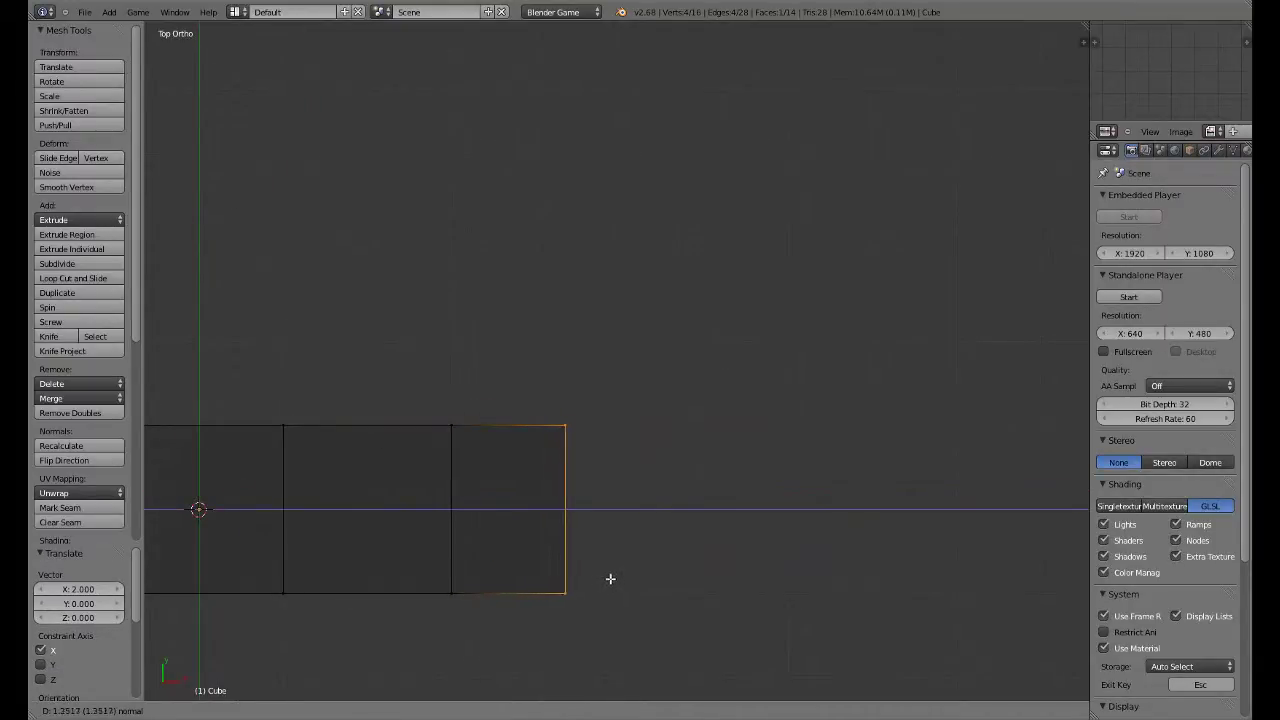
pyautogui.press('2')
pyautogui.press('Return')
pyautogui.keyDown('shift'); pyautogui.moveTo(674, 585); pyautogui.dragTo(577, 585, button='middle'); pyautogui.keyUp('shift')
pyautogui.press('e')
pyautogui.press('2')
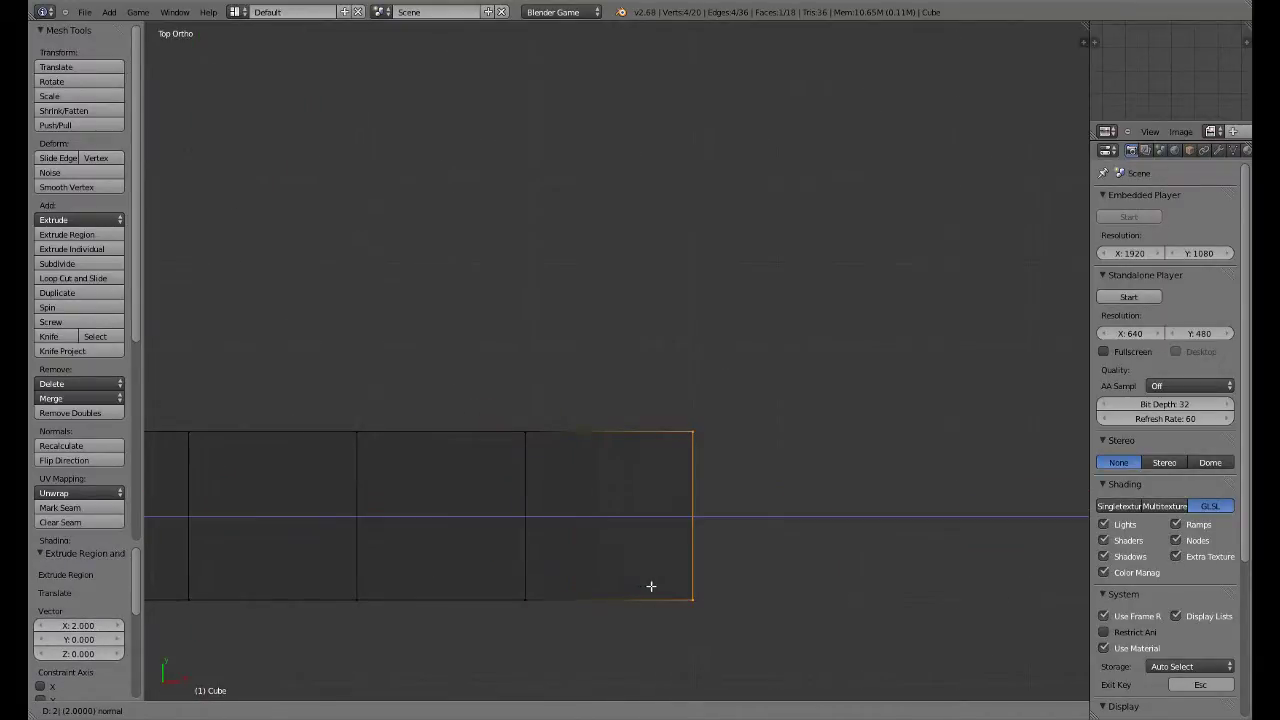
pyautogui.press('Return')
pyautogui.scroll(-5, 651, 586)
pyautogui.scroll(-5, 651, 586)
pyautogui.scroll(7, 648, 586)
pyautogui.press('a')
pyautogui.press('c')
pyautogui.click(276, 508)
pyautogui.moveTo(276, 508); pyautogui.dragTo(658, 487)
pyautogui.rightClick(660, 493)
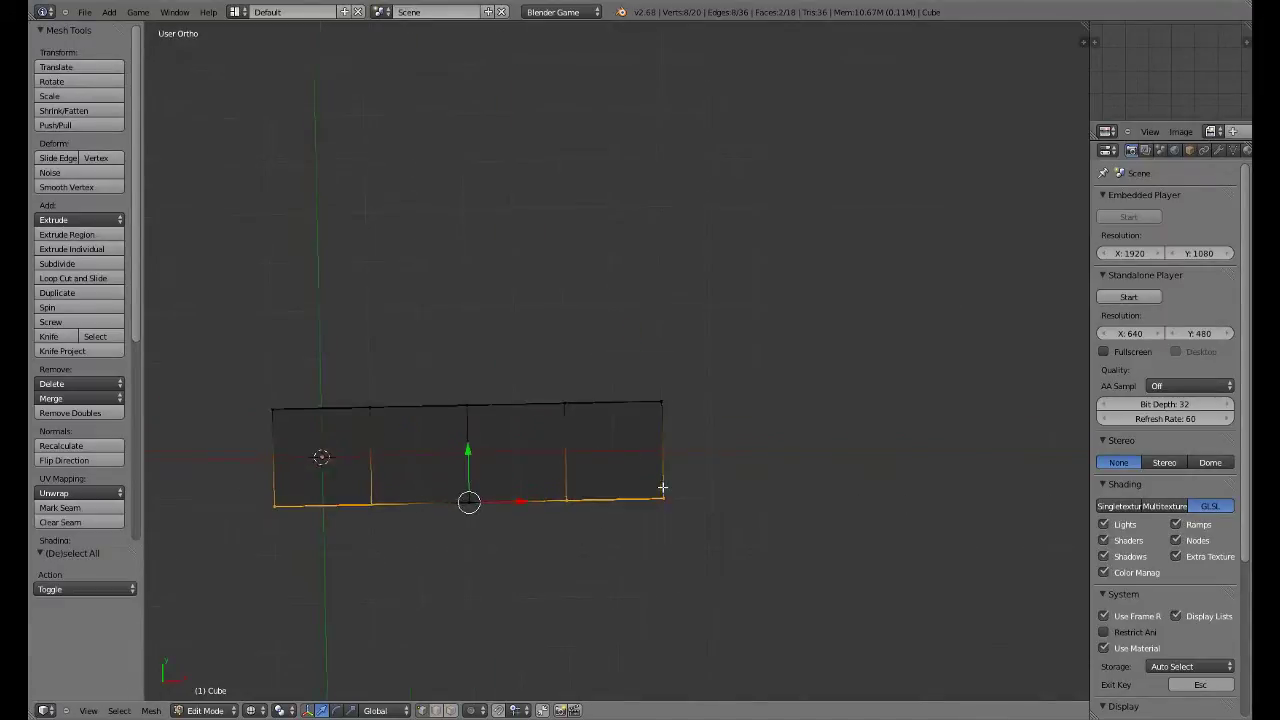
pyautogui.moveTo(660, 497); pyautogui.dragTo(660, 401, button='middle')
pyautogui.press('c')
pyautogui.moveTo(468, 483); pyautogui.dragTo(464, 427)
pyautogui.rightClick(468, 429)
pyautogui.moveTo(485, 437); pyautogui.dragTo(540, 495, button='middle')
pyautogui.press('KP_7')
# Step: Select all vertices along the strip's +Y side and extrude them 2 units along Y
pyautogui.press('a')
pyautogui.press('c')
pyautogui.moveTo(246, 370); pyautogui.dragTo(676, 378)
pyautogui.rightClick(682, 379)
pyautogui.keyDown('shift'); pyautogui.moveTo(688, 392); pyautogui.dragTo(661, 494, button='middle'); pyautogui.keyUp('shift')
pyautogui.press('e')
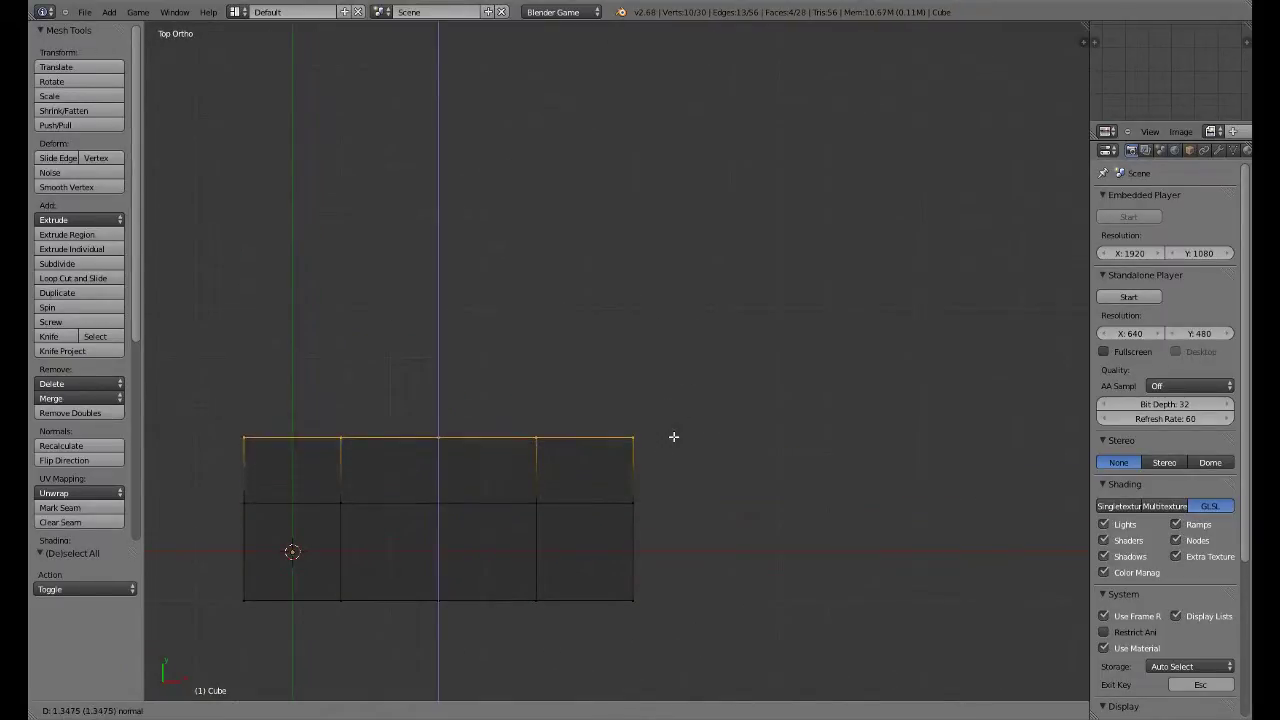
pyautogui.press('2')
pyautogui.press('Return')
# Step: Extrude the selected +Y side two more times by 2 units each to complete a four-by-four block
pyautogui.scroll(-2, 678, 433)
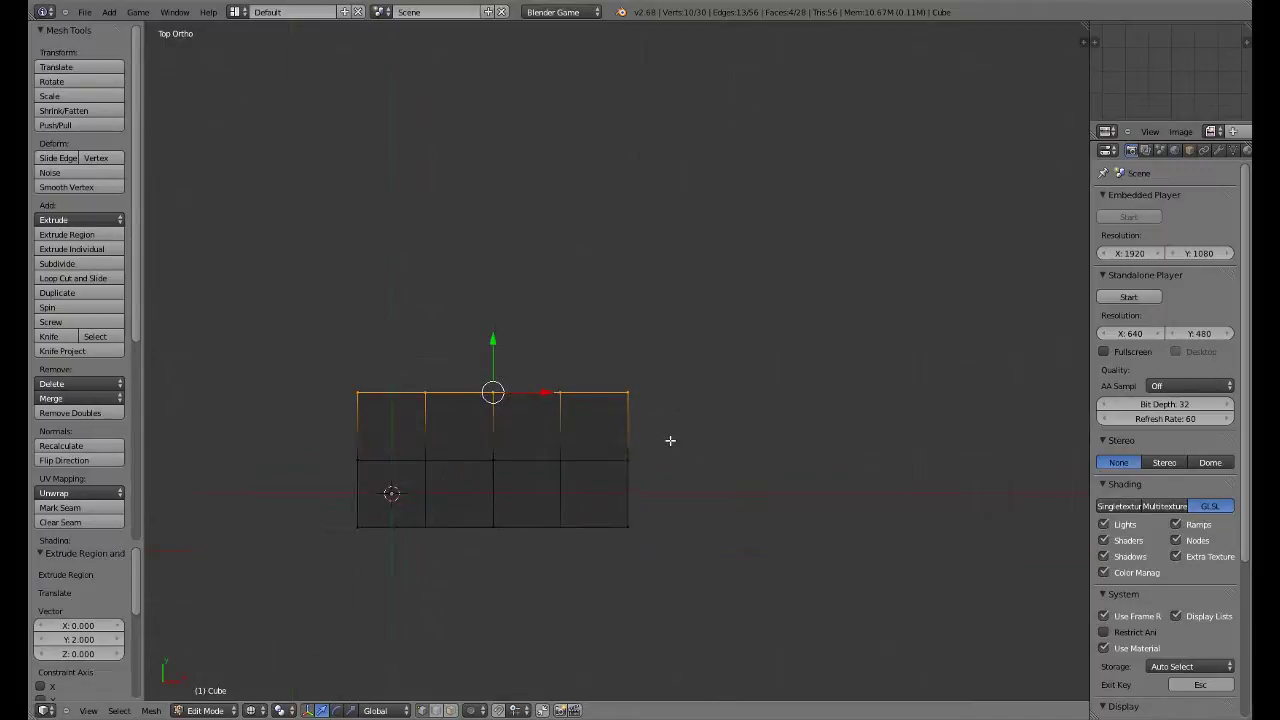
pyautogui.press('e')
pyautogui.press('2')
pyautogui.press('Return')
pyautogui.keyDown('shift'); pyautogui.moveTo(677, 417); pyautogui.dragTo(671, 508, button='middle'); pyautogui.keyUp('shift')
pyautogui.press('e')
pyautogui.press('2')
pyautogui.press('Return')
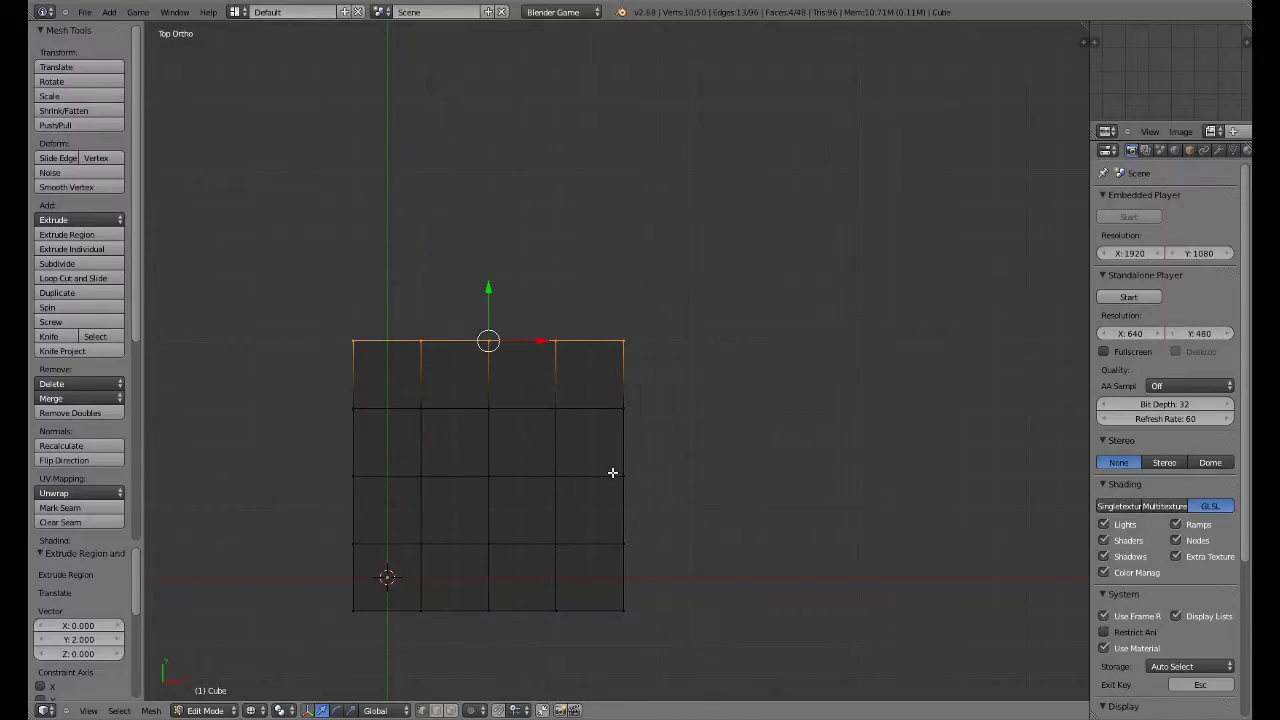
# Step: Enable smooth proportional editing and select the block's +X side vertices, leaving out the +Y corner
pyautogui.scroll(-2, 612, 472)
pyautogui.scroll(1, 611, 488)
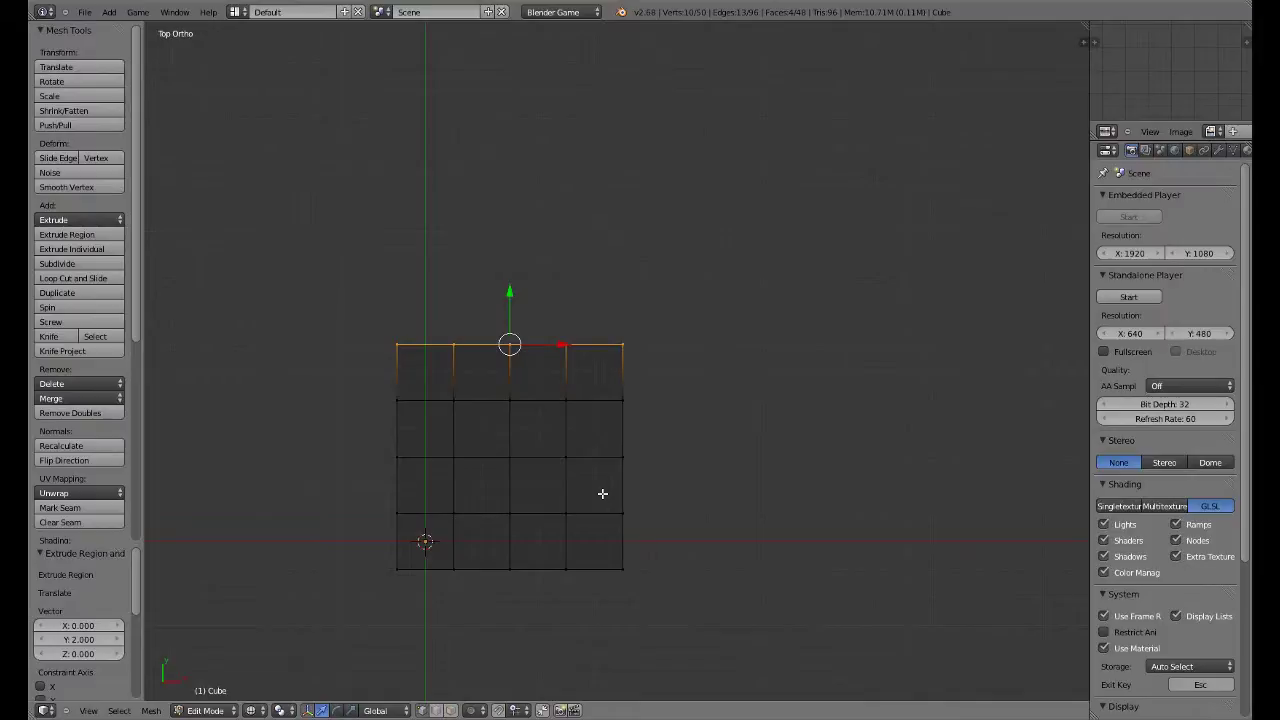
pyautogui.press('a')
pyautogui.press('c')
pyautogui.click(639, 424)
pyautogui.rightClick(641, 432)
pyautogui.click(660, 428)
pyautogui.press('c')
pyautogui.click(646, 530)
pyautogui.rightClick(648, 545)
pyautogui.scroll(1, 650, 546)
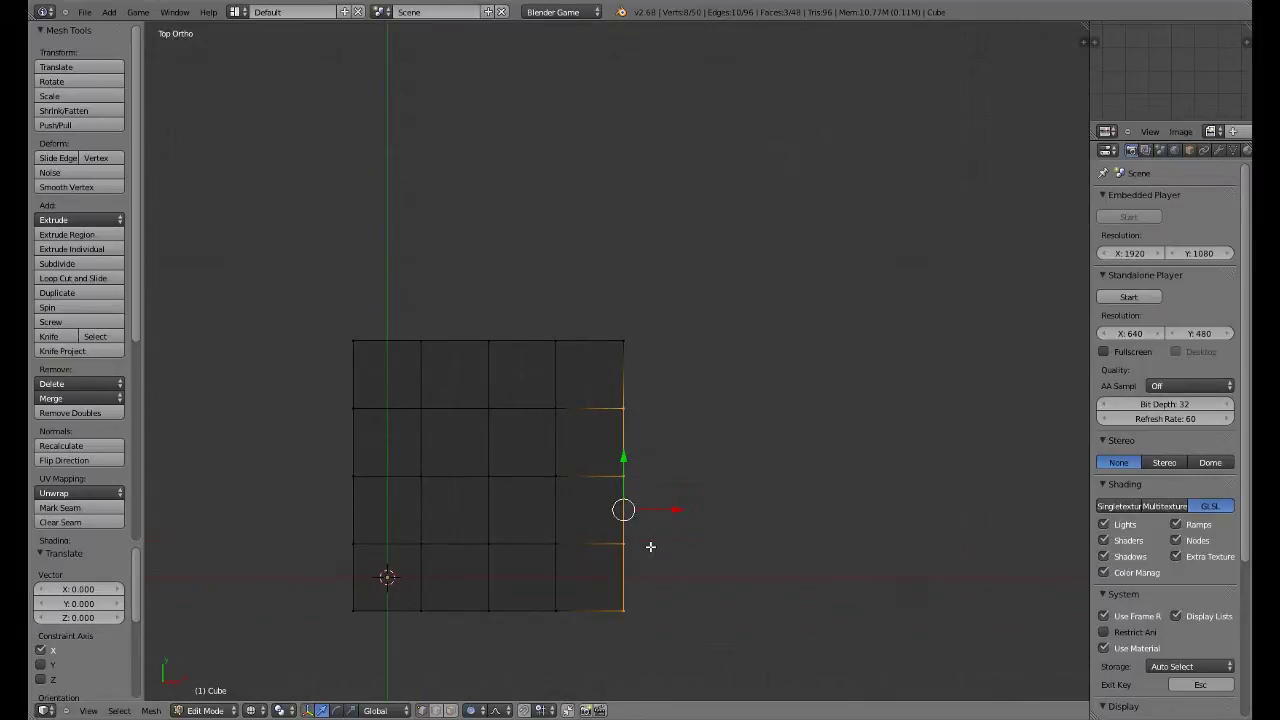
# Step: Move the selected +X side vertices -0.280 along X with a reduced proportional editing radius
pyautogui.moveTo(668, 509); pyautogui.dragTo(659, 526)
pyautogui.scroll(-3, 663, 512)
pyautogui.scroll(-13, 662, 560)
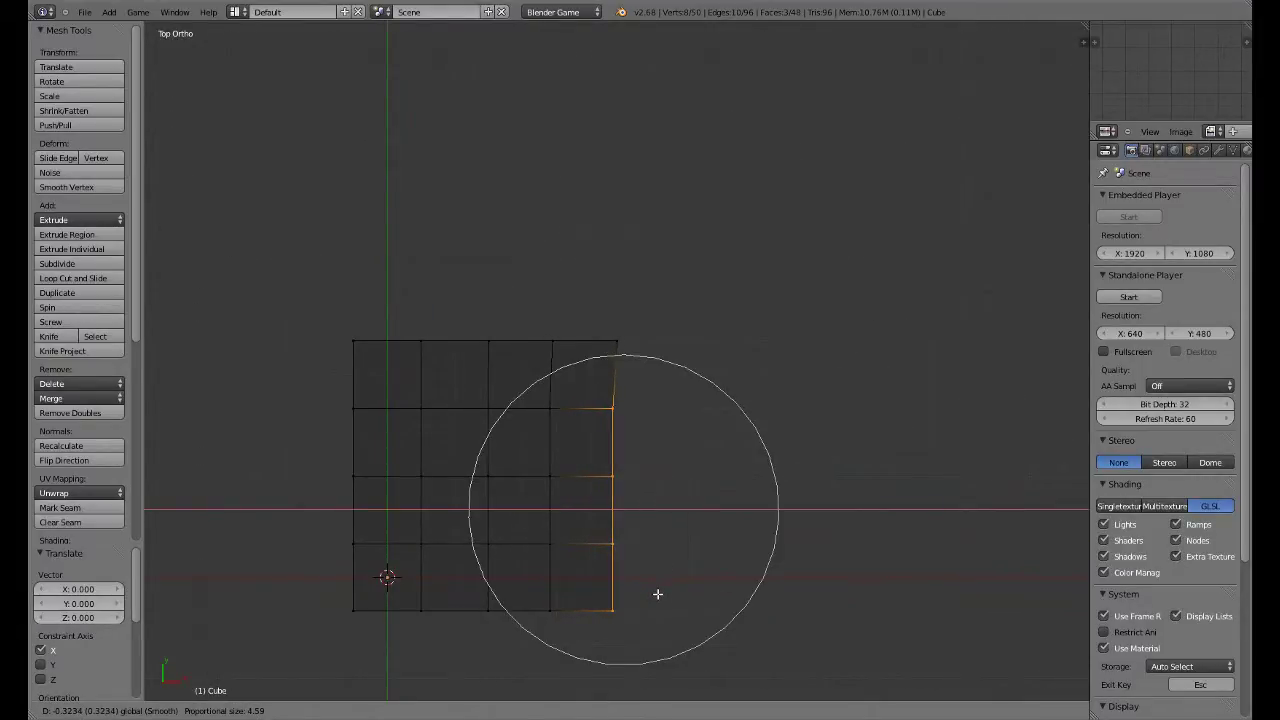
pyautogui.scroll(2, 657, 596)
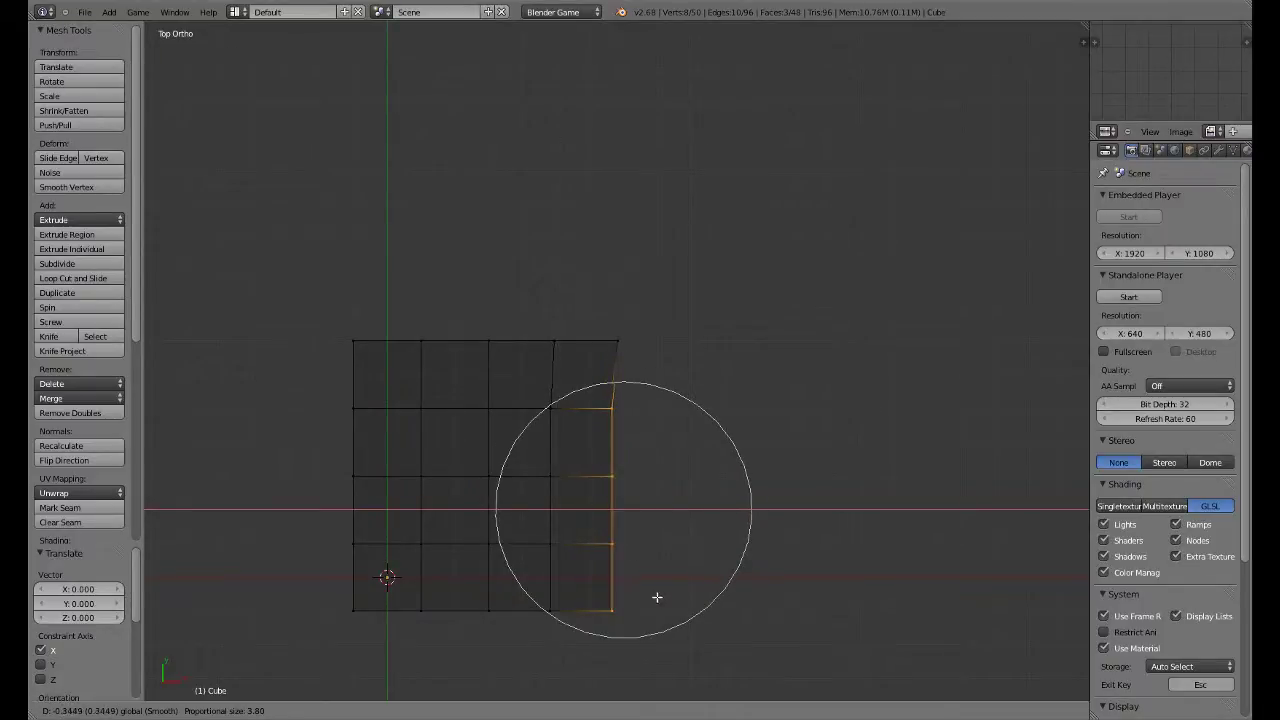
pyautogui.scroll(5, 663, 599)
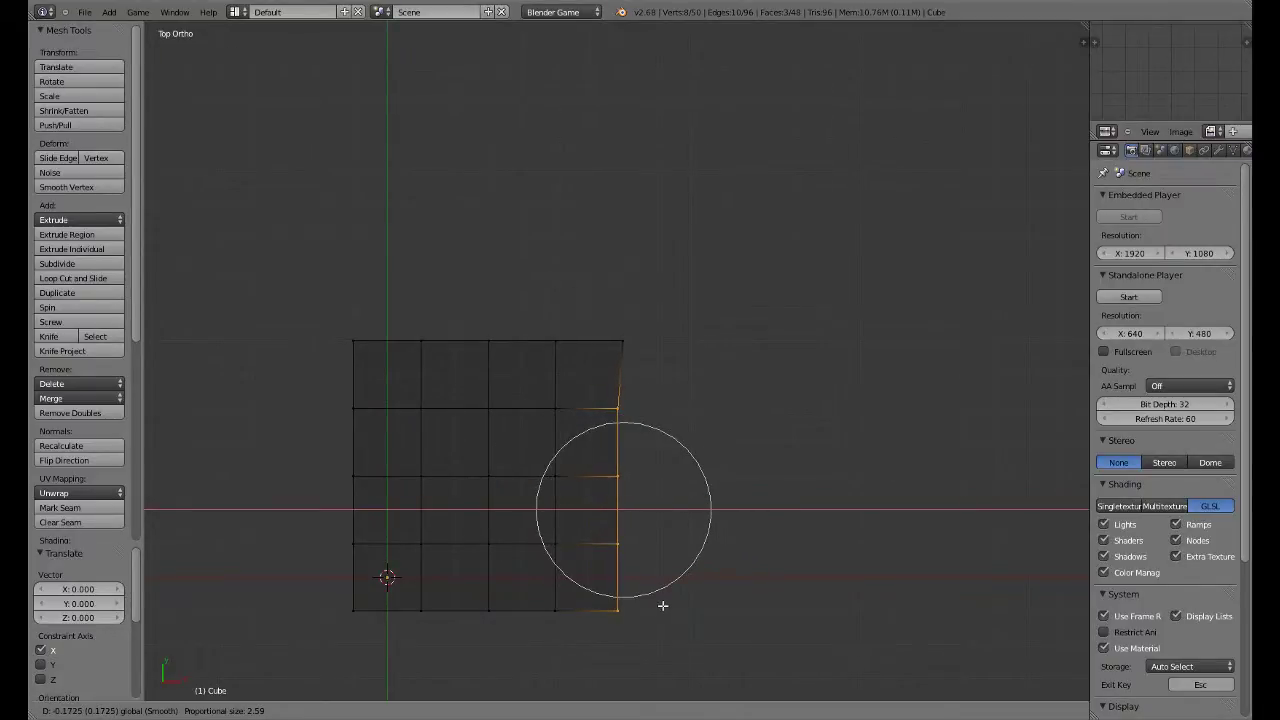
pyautogui.click(659, 603)
pyautogui.press('c')
pyautogui.middleClick(646, 417)
pyautogui.rightClick(639, 561)
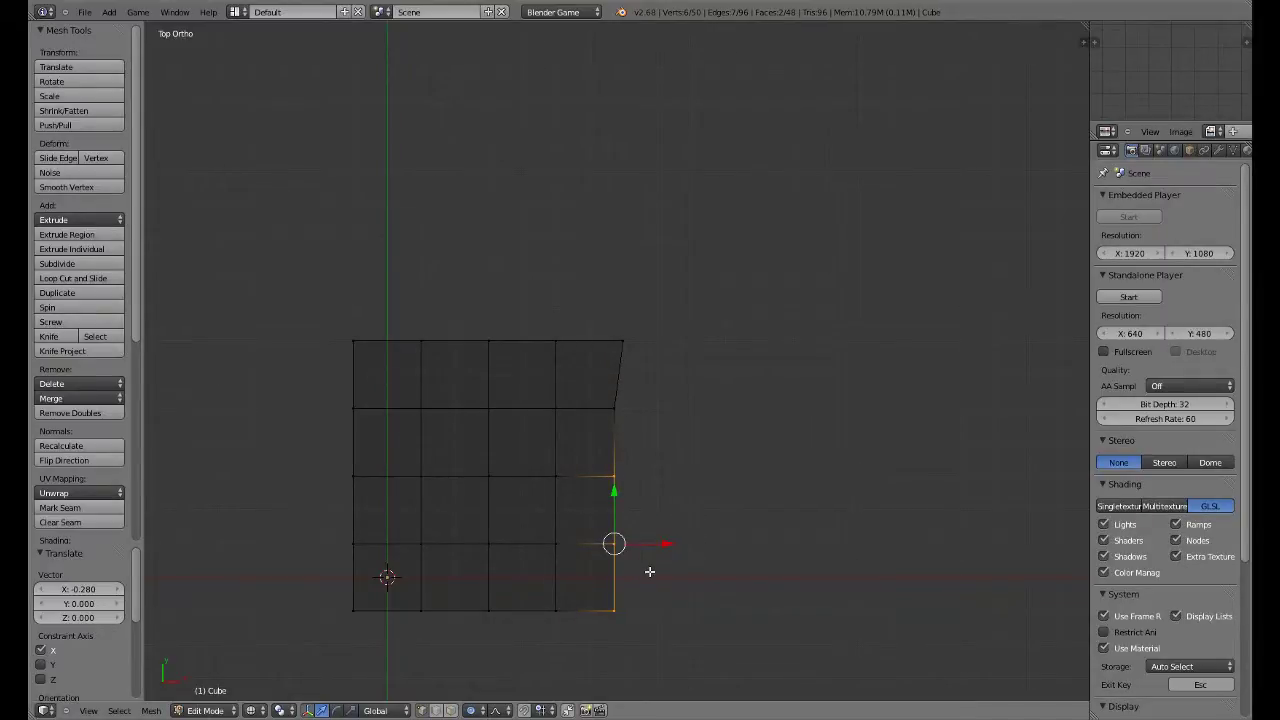
pyautogui.scroll(-1, 649, 570)
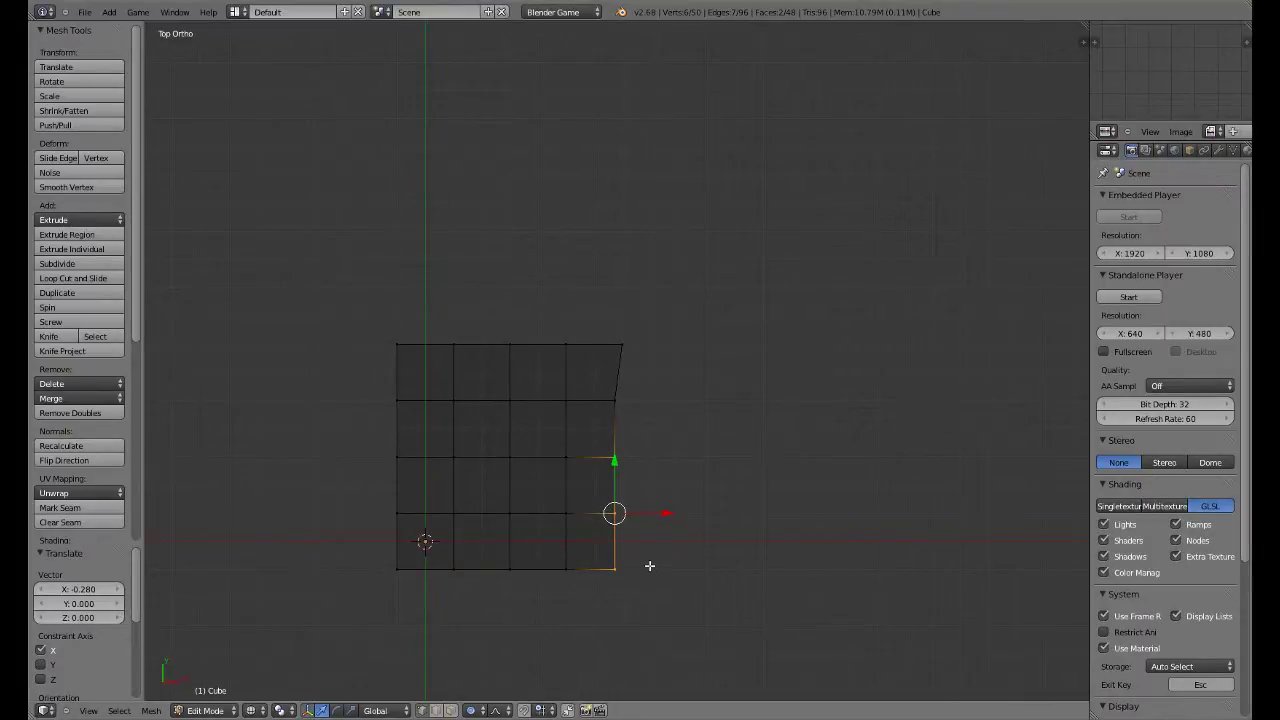
# Step: Select the block's +X, -Y corner vertices and move them about 0.52 along Y with a proportional size of 2.59
pyautogui.press('a')
pyautogui.press('c')
pyautogui.click(641, 590)
pyautogui.rightClick(642, 590)
pyautogui.press('g')
pyautogui.press('z')
pyautogui.scroll(4, 642, 583)
pyautogui.scroll(1, 639, 563)
pyautogui.press('y')
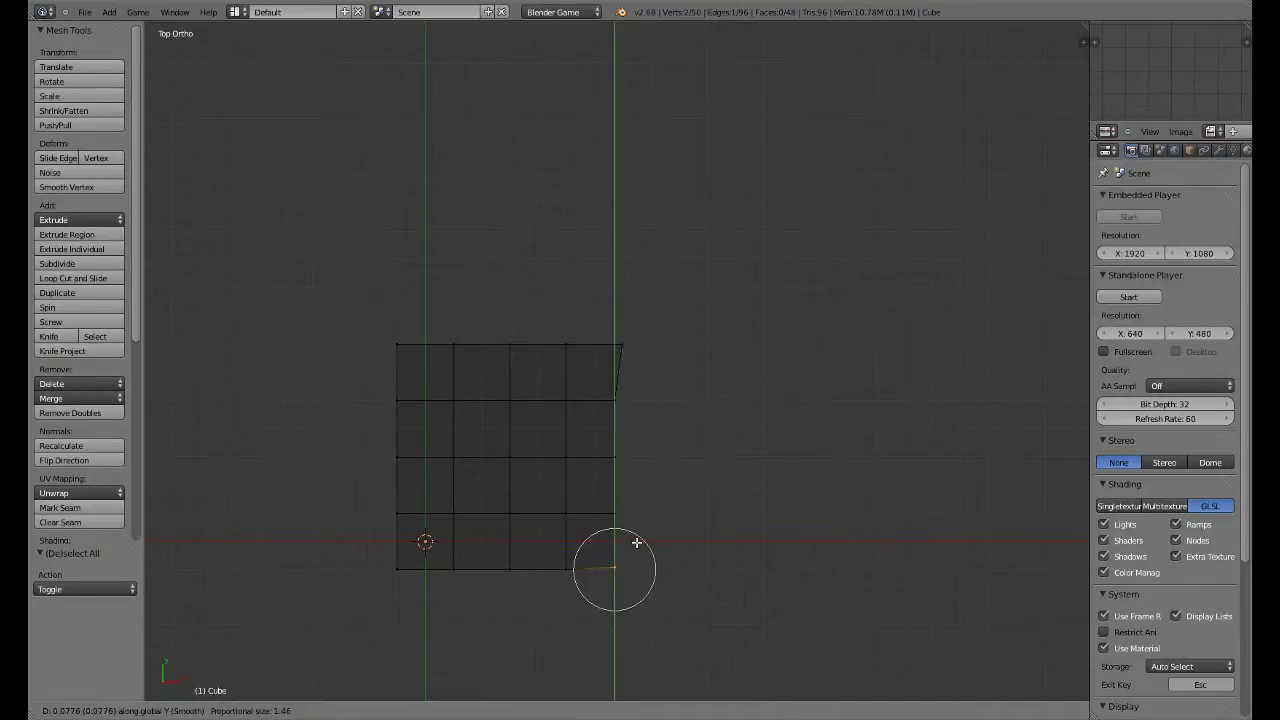
pyautogui.scroll(-6, 636, 539)
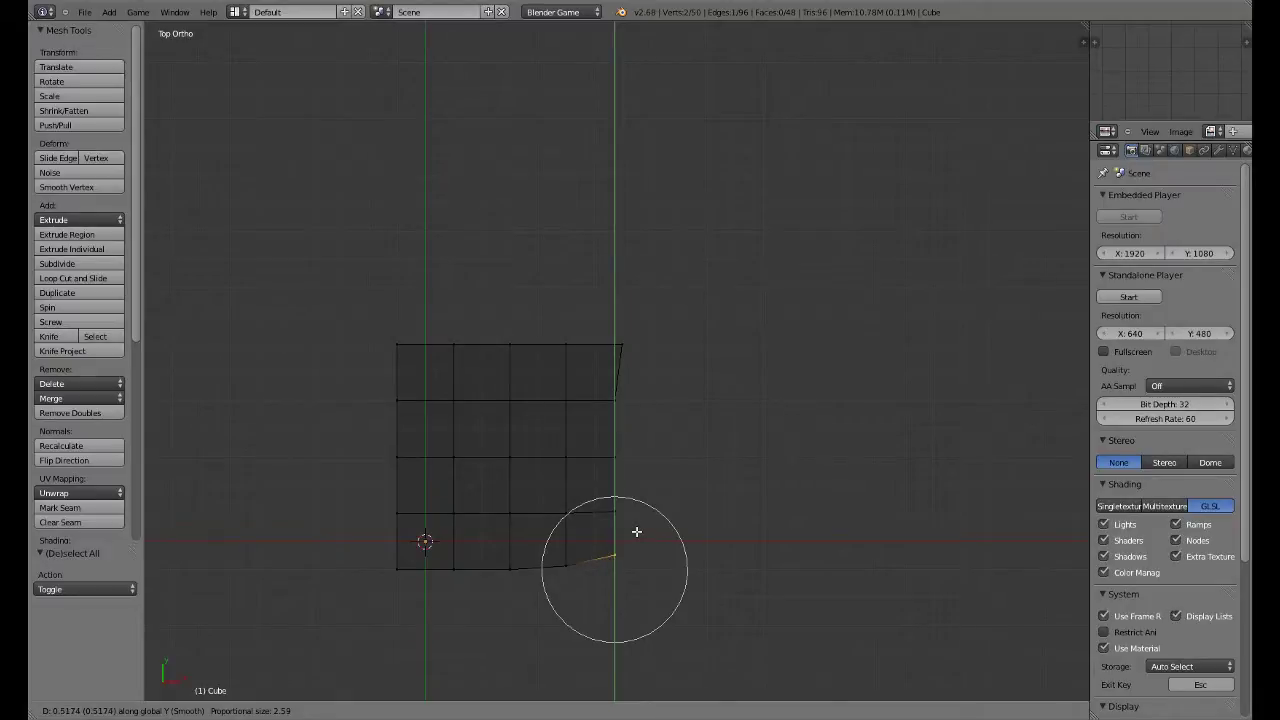
pyautogui.click(636, 532)
# Step: Select the block's -X, -Y corner vertices and move them slightly up along Y with proportional falloff
pyautogui.press('a')
pyautogui.press('c')
pyautogui.scroll(4, 398, 573)
pyautogui.click(397, 572)
pyautogui.rightClick(398, 572)
pyautogui.press('g')
pyautogui.press('z')
pyautogui.scroll(2, 402, 560)
pyautogui.scroll(1, 406, 549)
pyautogui.press('y')
pyautogui.scroll(-6, 408, 561)
pyautogui.click(408, 563)
# Step: Select the -X side vertices above the -Y corner and rotate them slightly outward at the +Y end with proportional falloff
pyautogui.press('a')
pyautogui.press('c')
pyautogui.moveTo(397, 493); pyautogui.dragTo(391, 423)
pyautogui.rightClick(391, 420)
pyautogui.press('a')
pyautogui.press('c')
pyautogui.moveTo(400, 353); pyautogui.dragTo(392, 491)
pyautogui.rightClick(393, 489)
pyautogui.press('r')
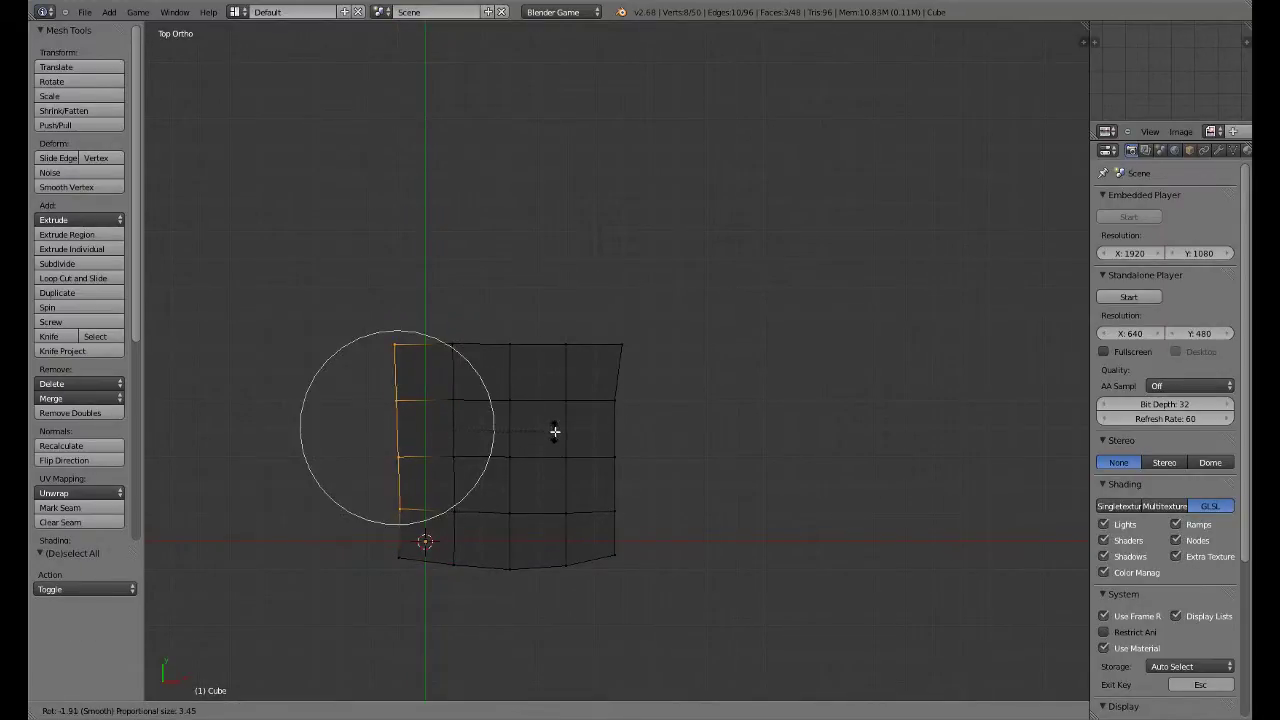
pyautogui.click(549, 434)
# Step: Nudge the selected side vertices slightly in the -X direction and save the file
pyautogui.moveTo(448, 429); pyautogui.dragTo(441, 429)
pyautogui.hotkey('ctrl', 's')
pyautogui.click(441, 429)
# Step: Select the block's +X, +Y corner vertices and move them -0.259 along X to straighten the side
pyautogui.keyDown('shift'); pyautogui.moveTo(539, 428); pyautogui.dragTo(479, 491, button='middle'); pyautogui.keyUp('shift')
pyautogui.press('a')
pyautogui.press('c')
pyautogui.click(571, 409)
pyautogui.rightClick(572, 408)
pyautogui.moveTo(604, 404); pyautogui.dragTo(598, 405)
pyautogui.scroll(10, 598, 404)
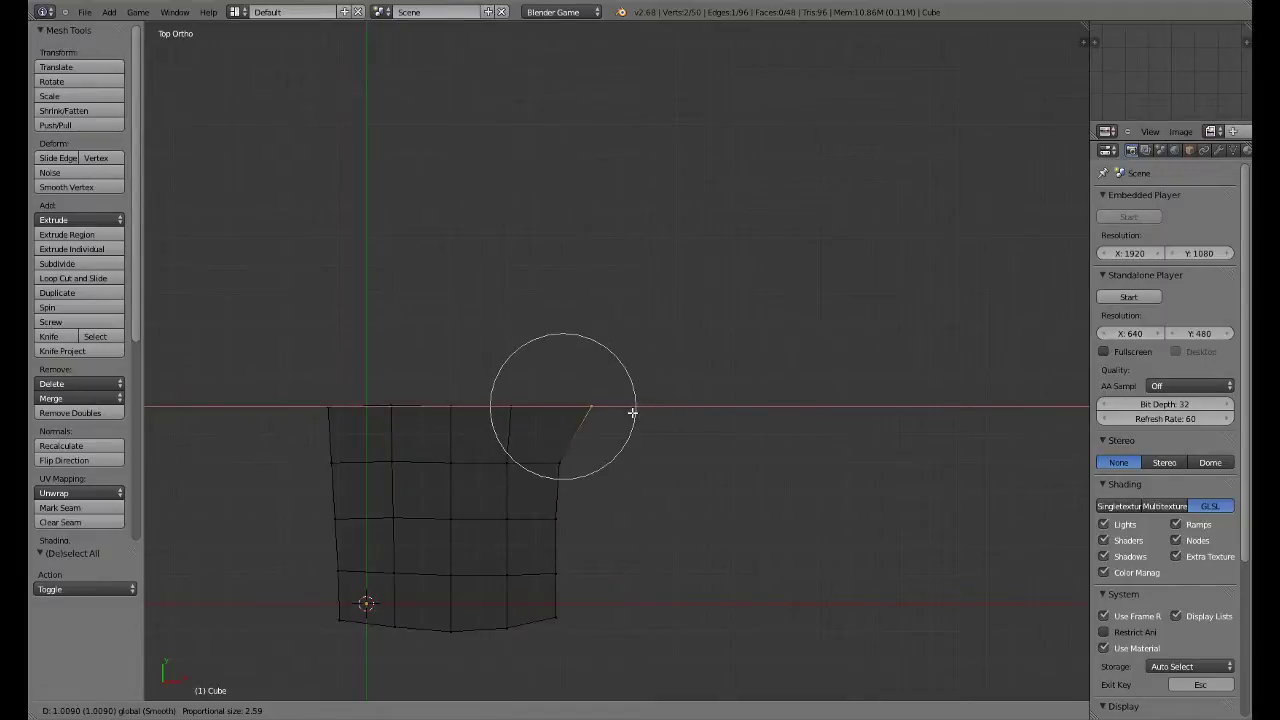
pyautogui.moveTo(596, 402); pyautogui.dragTo(596, 402)
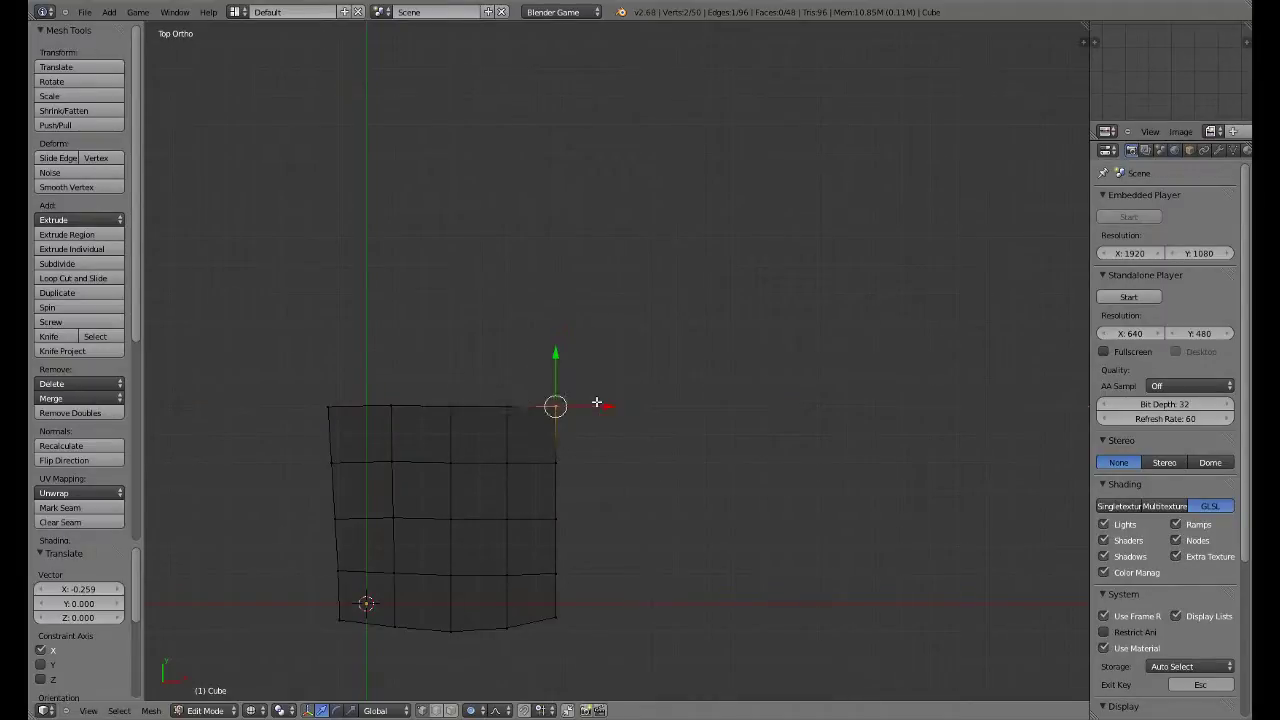
# Step: Return to solid shading in top view and cut V-shaped notches around the three inner edges at the +Y side with the Knife tool
pyautogui.scroll(3, 550, 484)
pyautogui.scroll(-3, 683, 434)
pyautogui.moveTo(543, 491)
pyautogui.keyDown('shift'); pyautogui.mouseDown(button='middle')
pyautogui.moveTo(683, 434)
pyautogui.moveTo(574, 460)
pyautogui.moveTo(469, 403)
pyautogui.moveTo(652, 466)
pyautogui.mouseUp(button='middle'); pyautogui.keyUp('shift')
pyautogui.press('z')
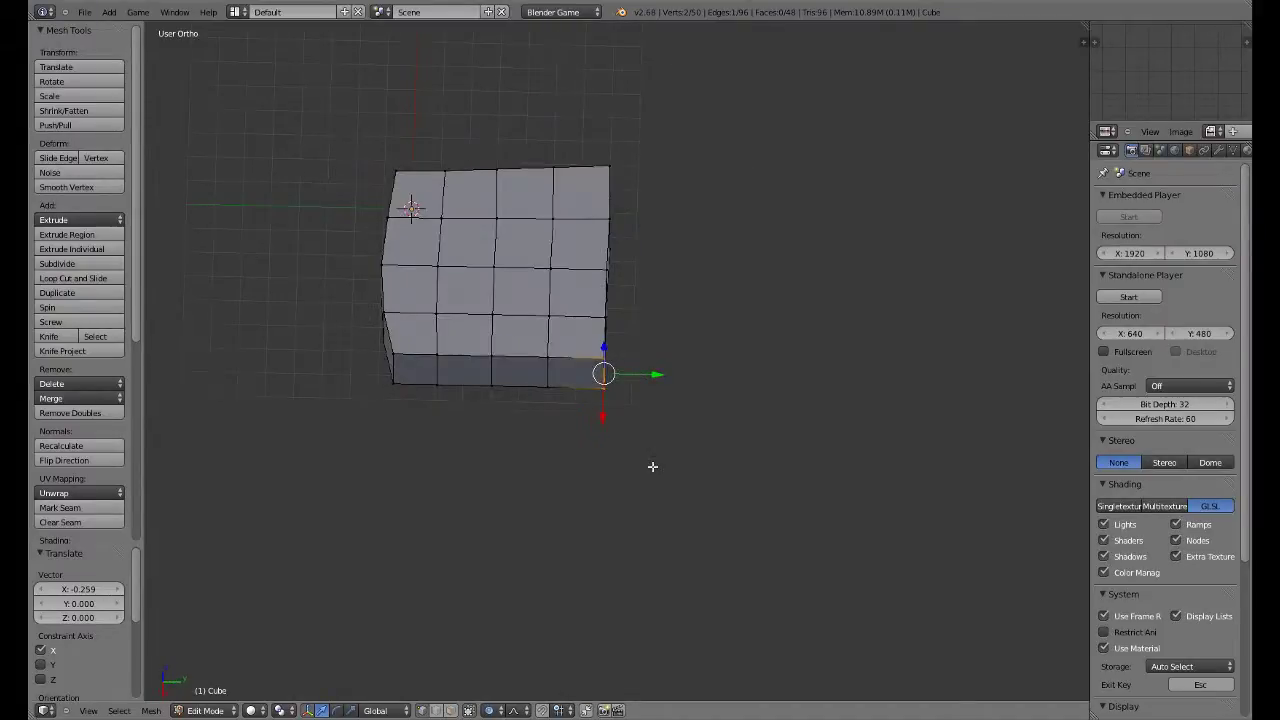
pyautogui.press('KP_7')
pyautogui.scroll(2, 659, 484)
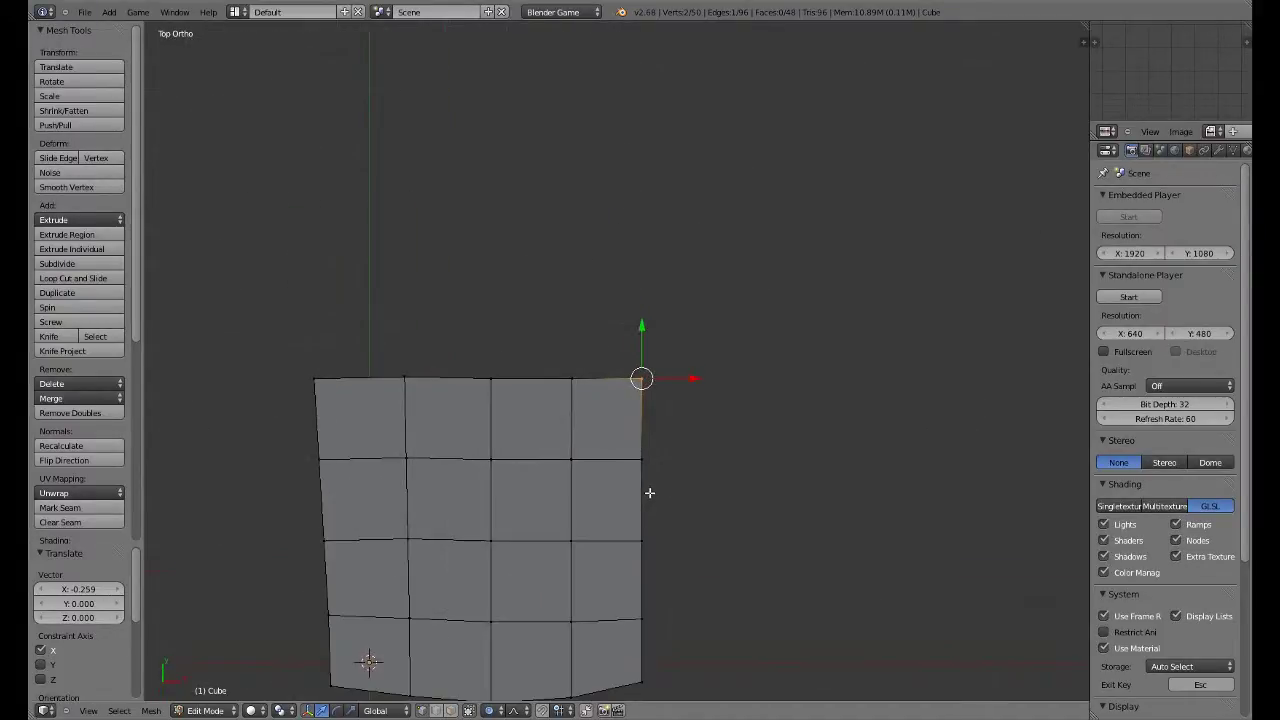
pyautogui.press('k')
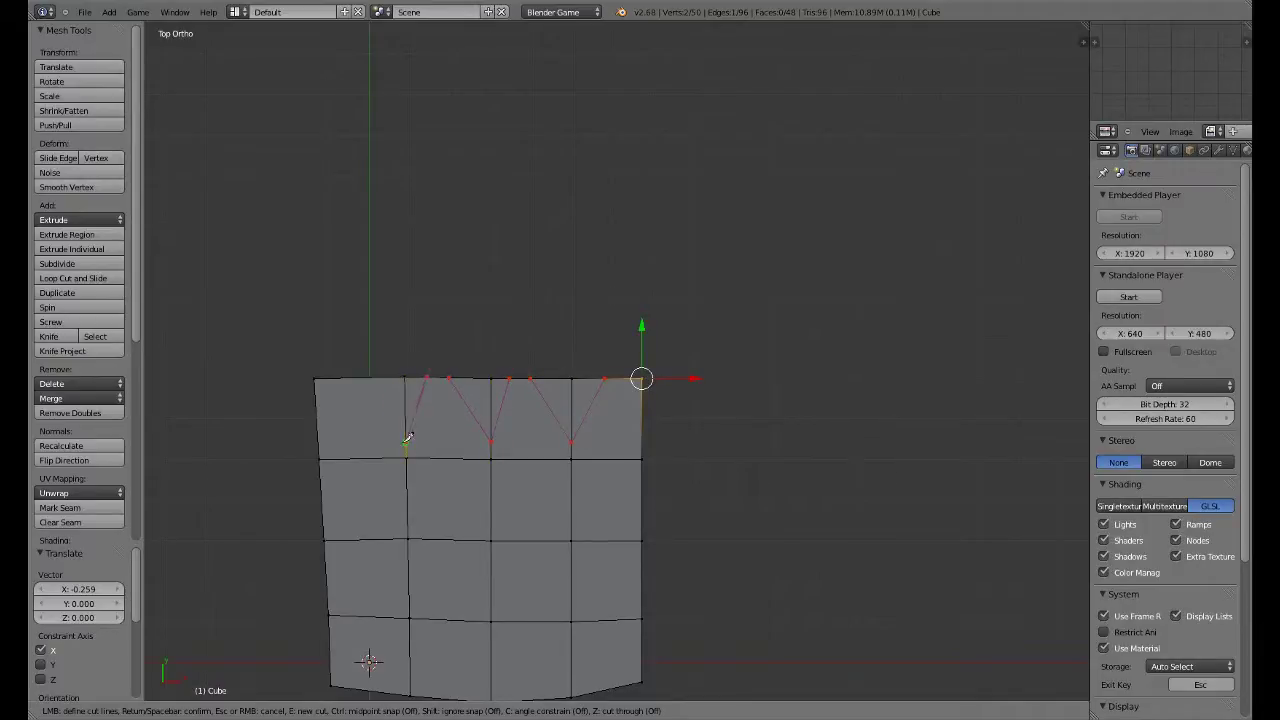
pyautogui.press('Return')
# Step: Try to knife-cut the missing side of the middle notch from the +Y edge down to its tip
pyautogui.scroll(4, 491, 401)
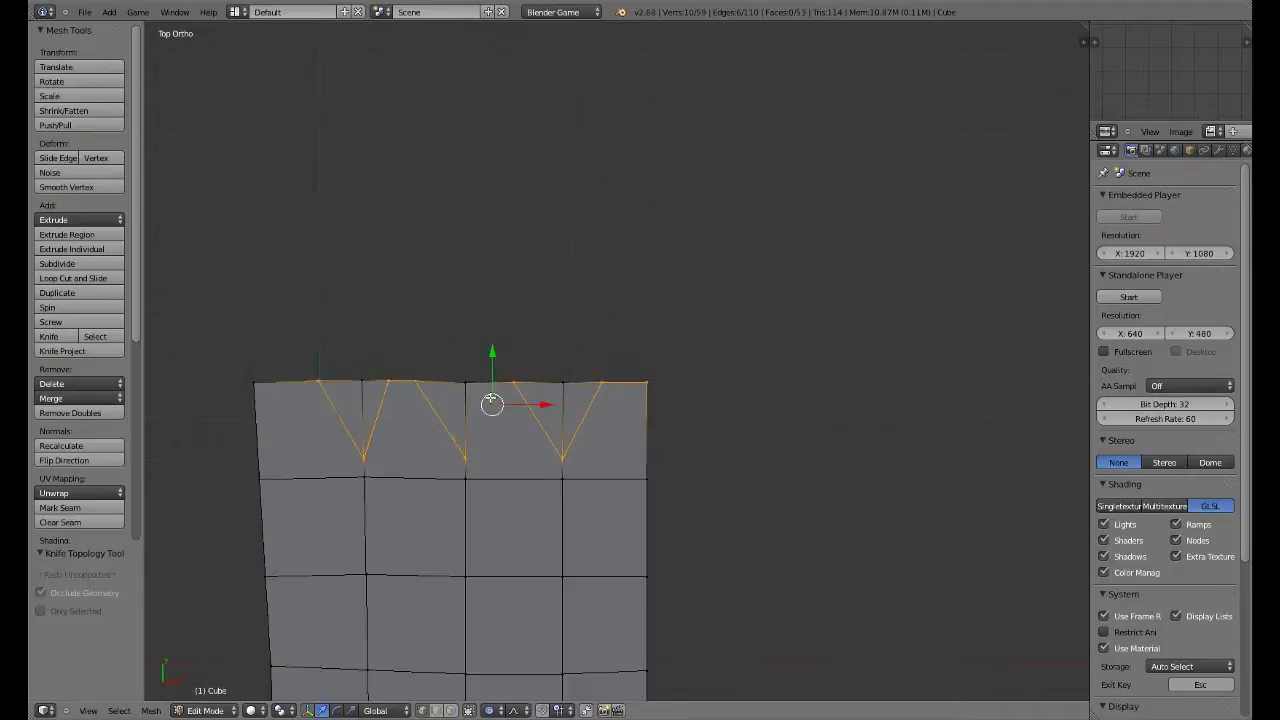
pyautogui.press('a')
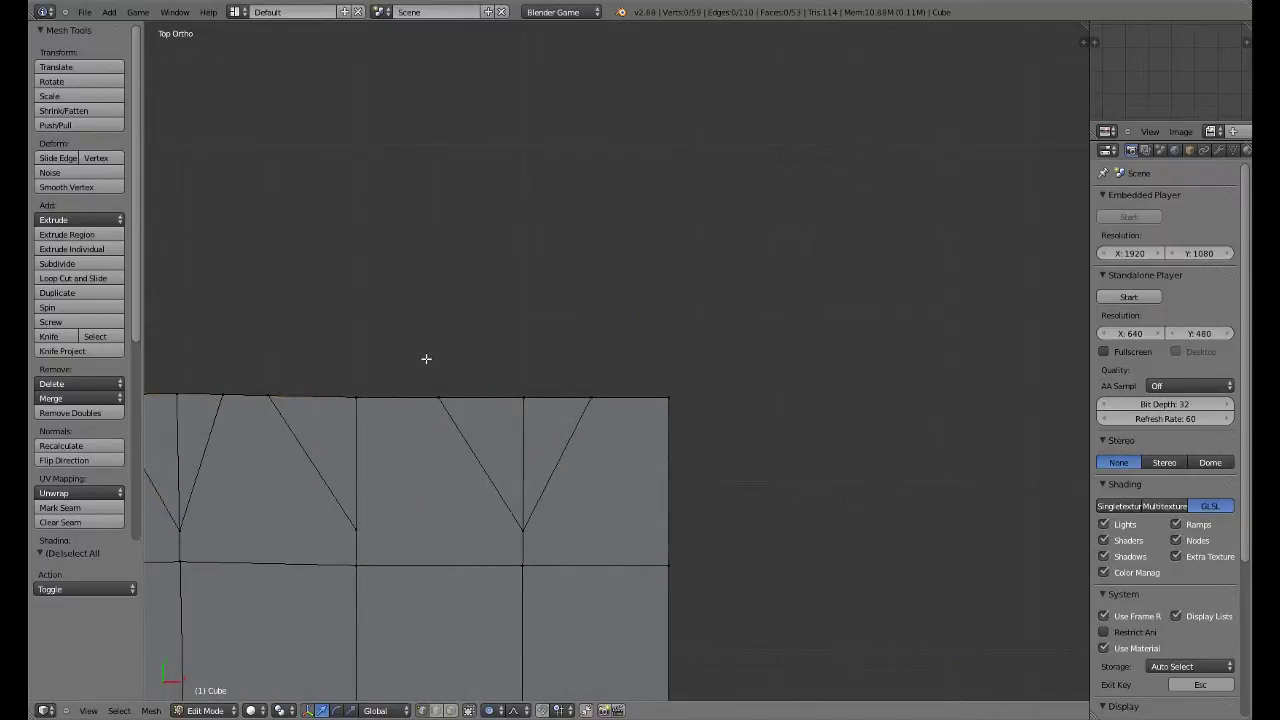
pyautogui.press('k')
pyautogui.click(356, 527)
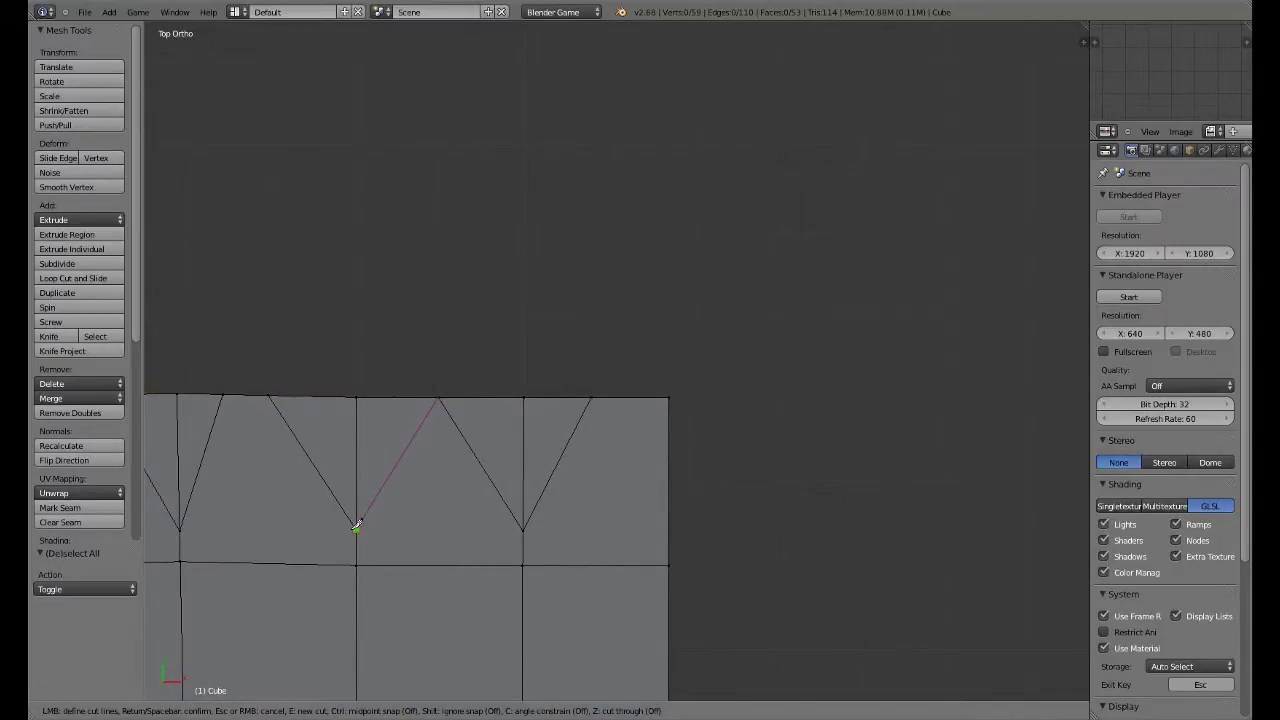
pyautogui.press('Return')
# Step: Save the file over the existing version
pyautogui.scroll(-5, 414, 392)
pyautogui.hotkey('ctrl', 's')
pyautogui.click(428, 401)
# Step: Undo the last knife cut on the middle notch
pyautogui.scroll(4, 448, 414)
pyautogui.press('a')
pyautogui.press('c')
pyautogui.rightClick(455, 402)
pyautogui.rightClick(455, 401)
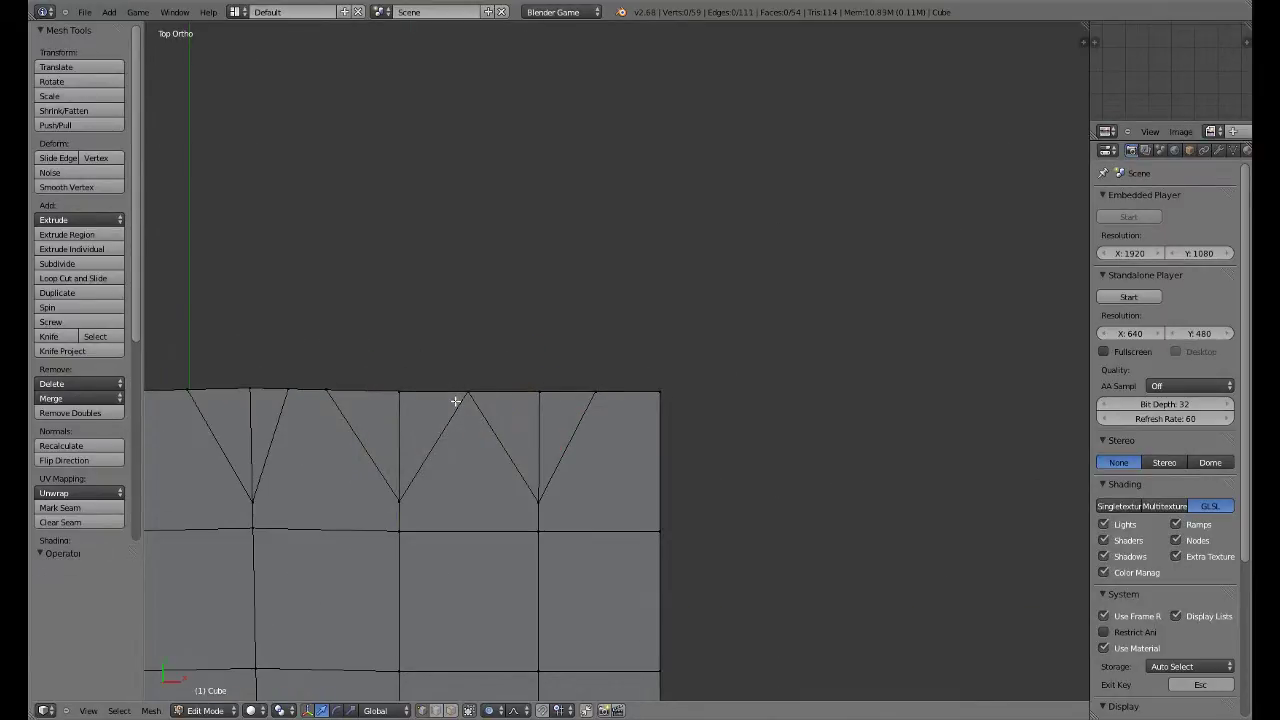
pyautogui.hotkey('ctrl', 'x')
# Step: Select the +Y edge vertex between the middle and +X notches in wireframe shading and turn off proportional editing
pyautogui.rightClick(476, 394)
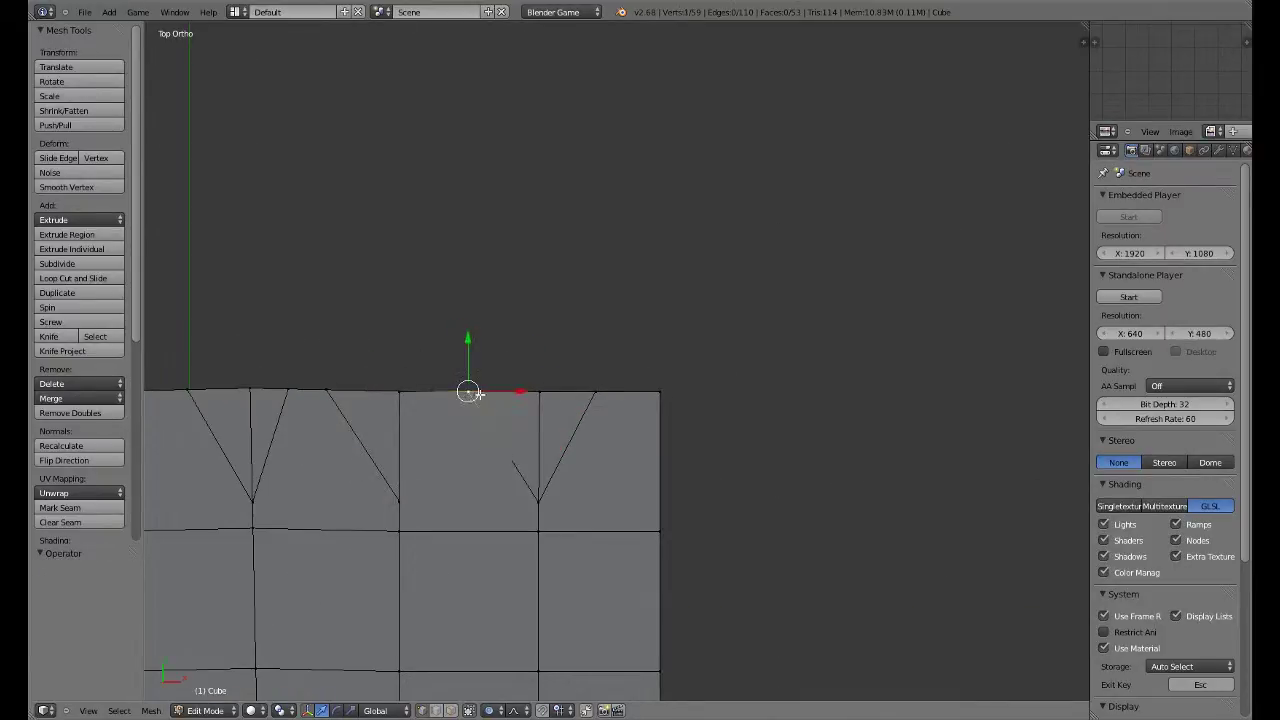
pyautogui.press('z')
pyautogui.press('c')
pyautogui.rightClick(474, 394)
pyautogui.moveTo(511, 393); pyautogui.dragTo(528, 396)
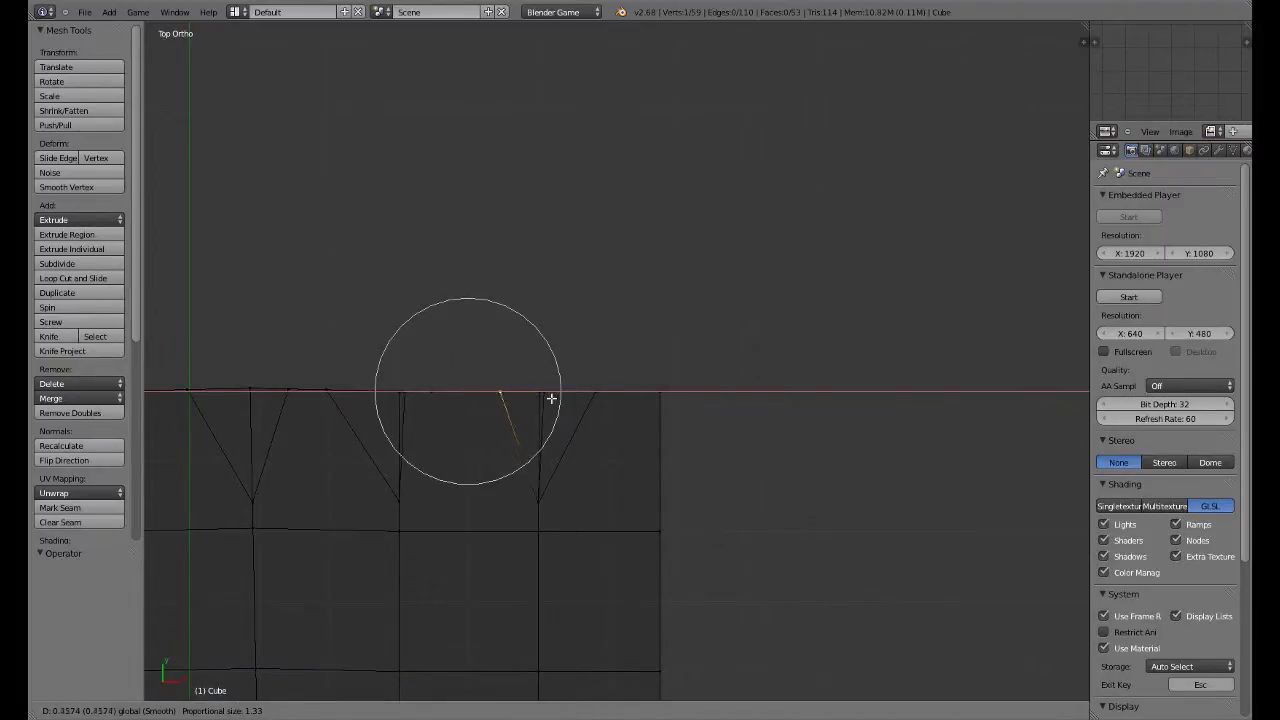
pyautogui.press('Escape')
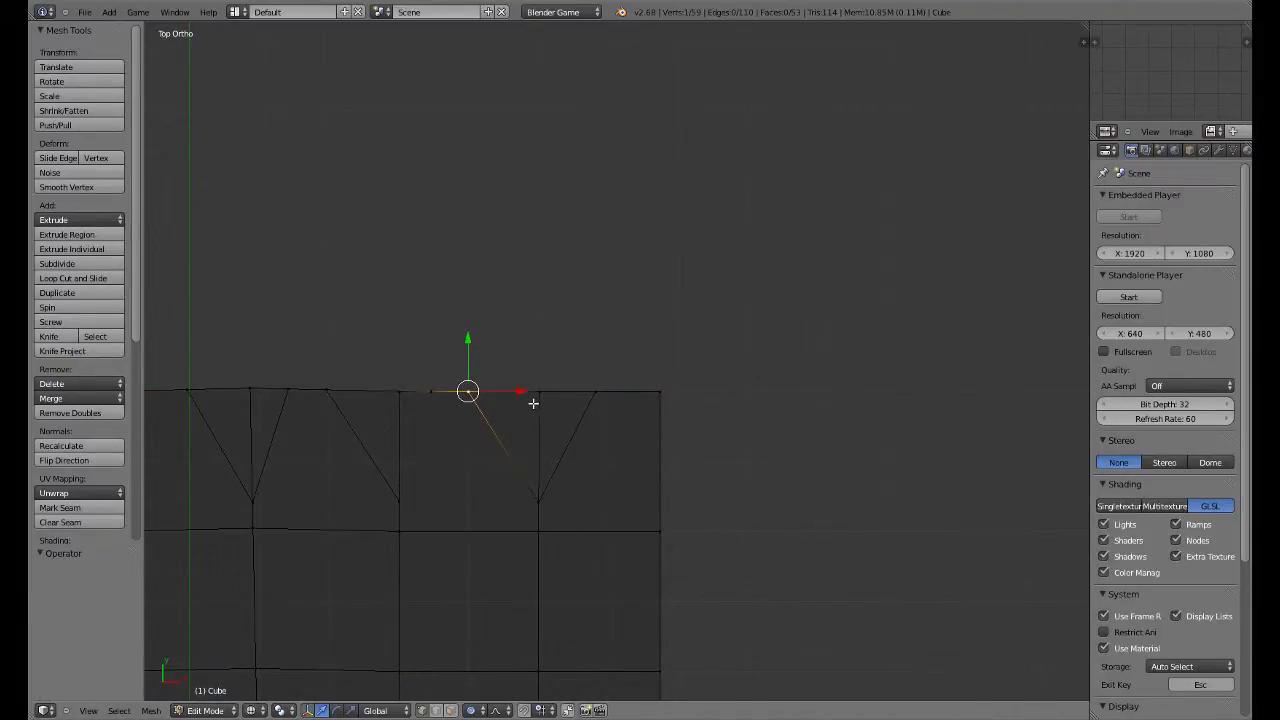
pyautogui.press('p')
pyautogui.press('o')
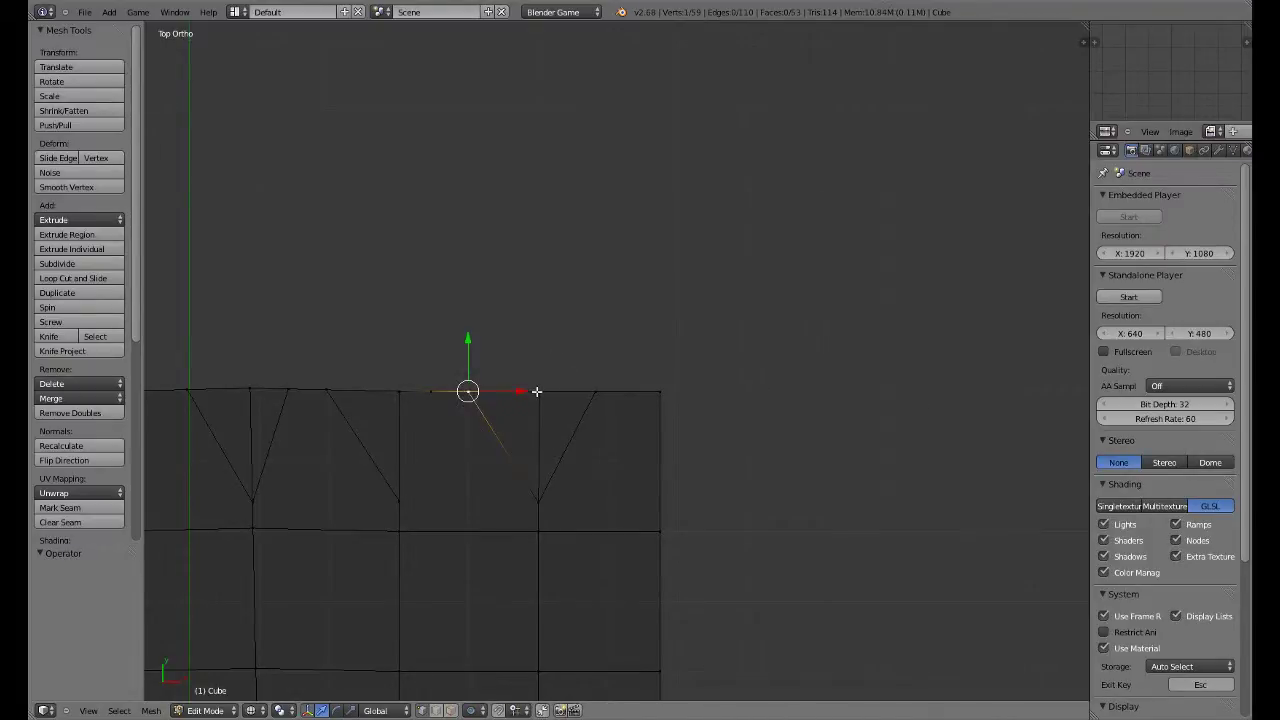
# Step: Move the selected +Y edge vertex along +X toward the +X notch
pyautogui.moveTo(522, 389); pyautogui.dragTo(557, 389)
# Step: Try to remove the stray vertex on the underside's +Y edge with Delete Vertices and with Edge Slide
pyautogui.moveTo(497, 408); pyautogui.dragTo(484, 483, button='middle')
pyautogui.rightClick(429, 323)
pyautogui.press('x')
pyautogui.click(432, 324)
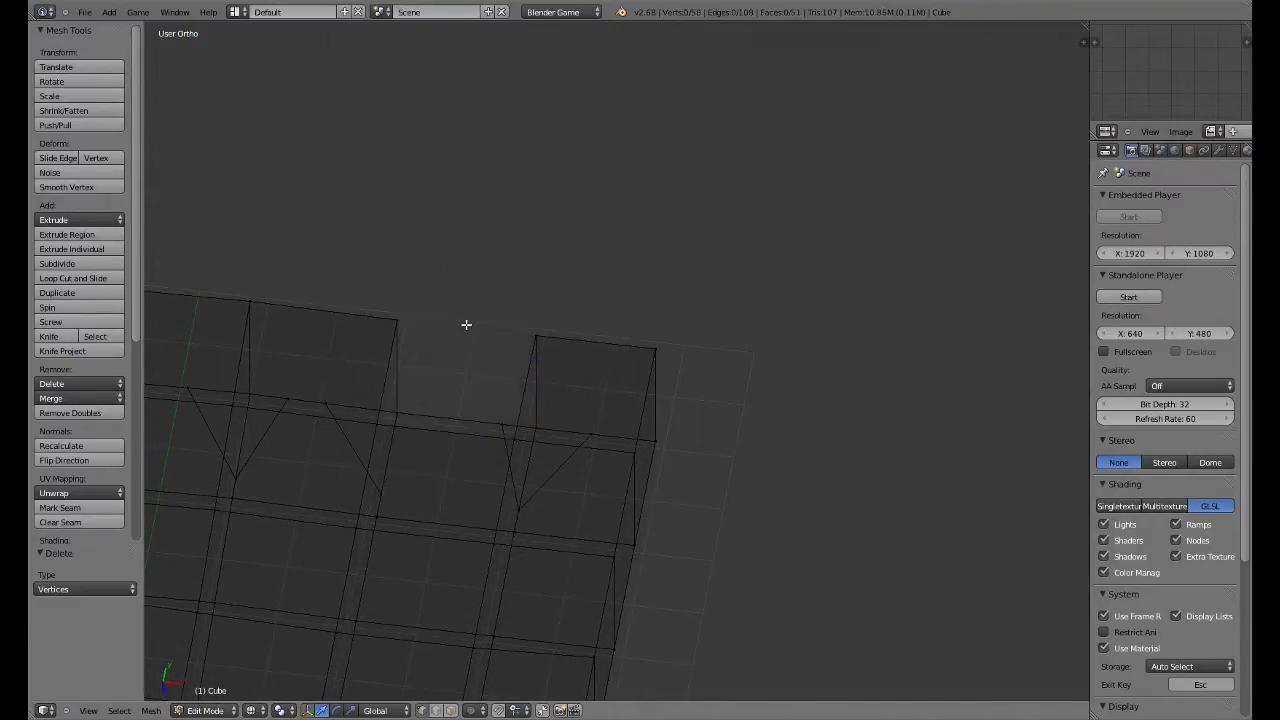
pyautogui.hotkey('ctrl', 'z')
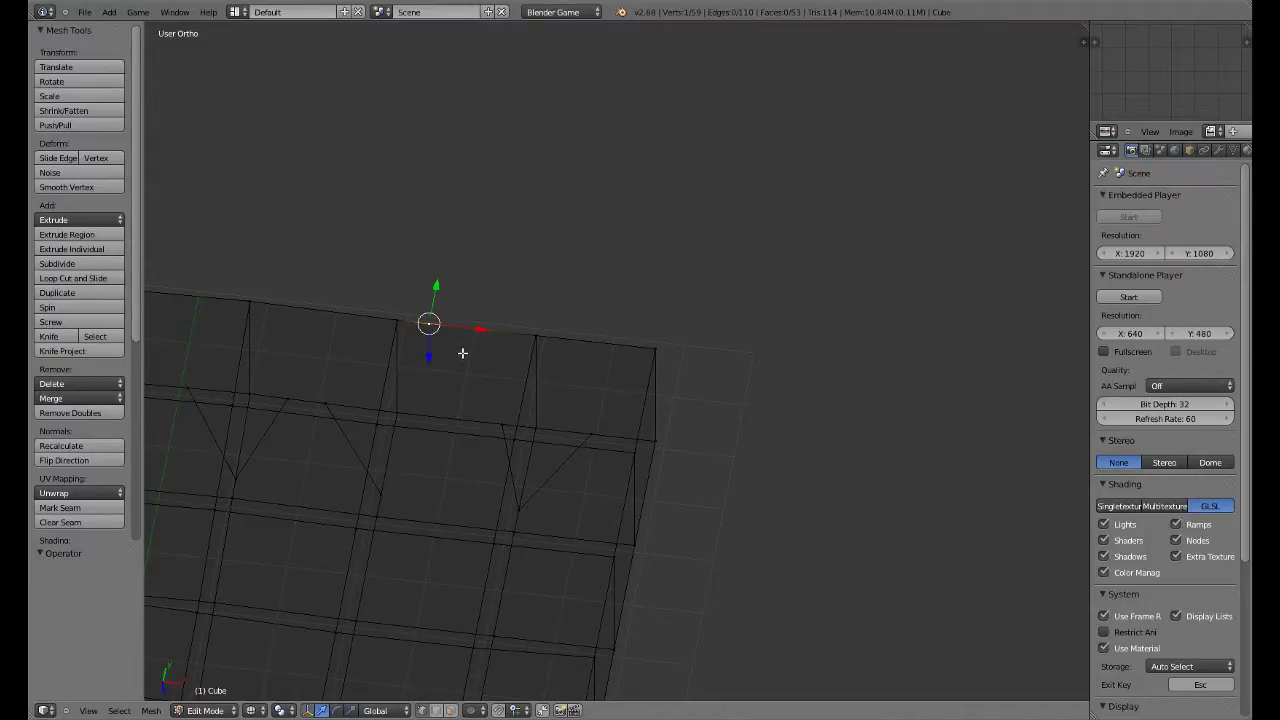
pyautogui.hotkey('ctrl', 'e')
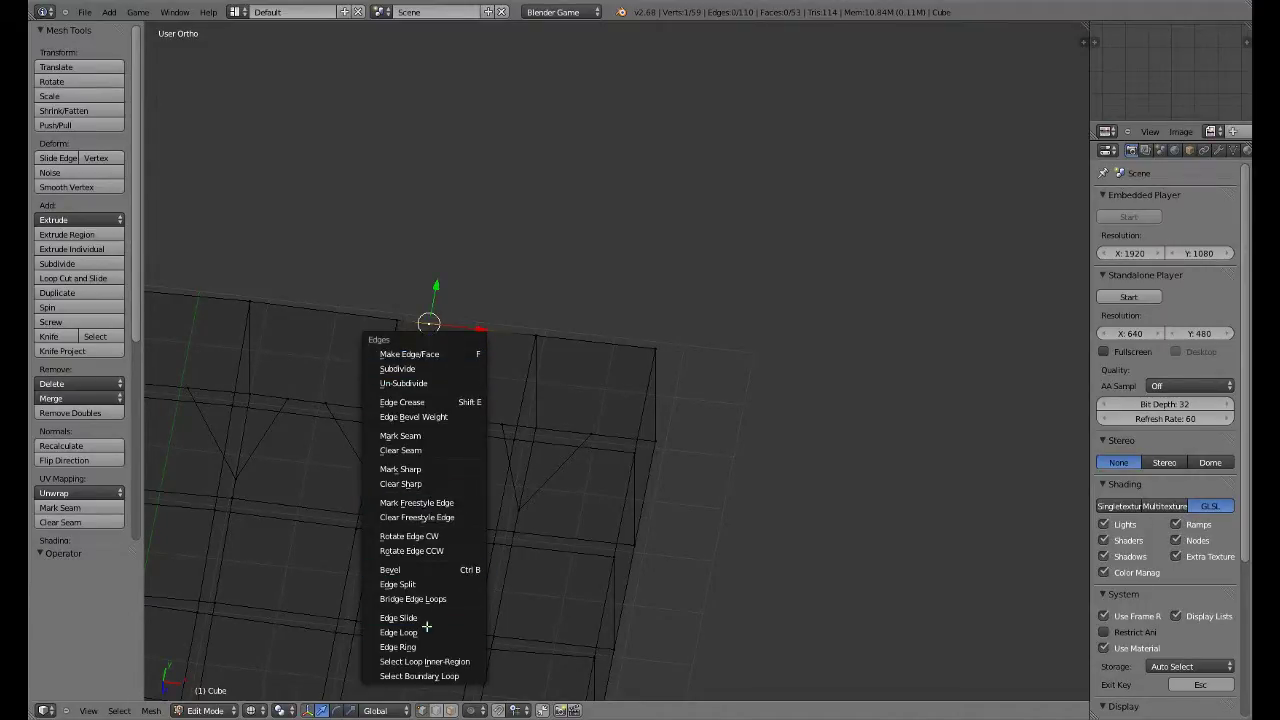
pyautogui.click(430, 620)
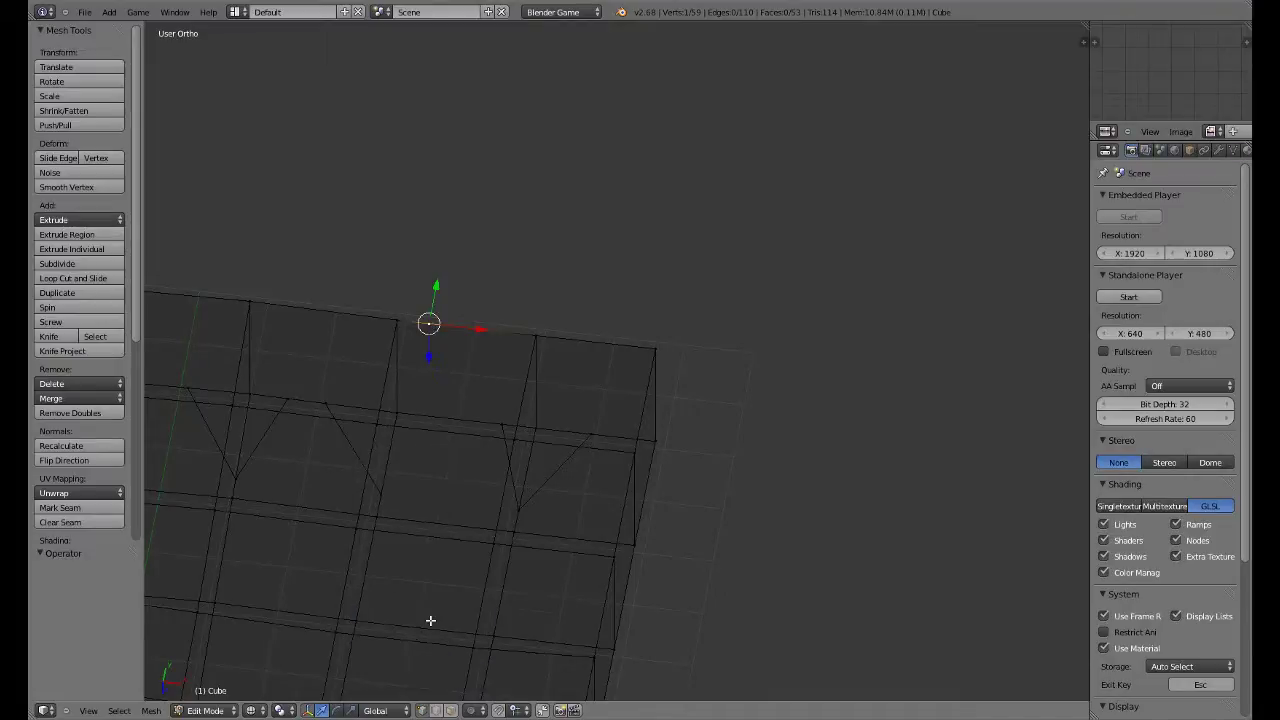
# Step: Move the stray underside vertex -0.460 along X onto its neighbour, merge the two at center and save over hands.blend
pyautogui.moveTo(483, 328); pyautogui.dragTo(449, 331)
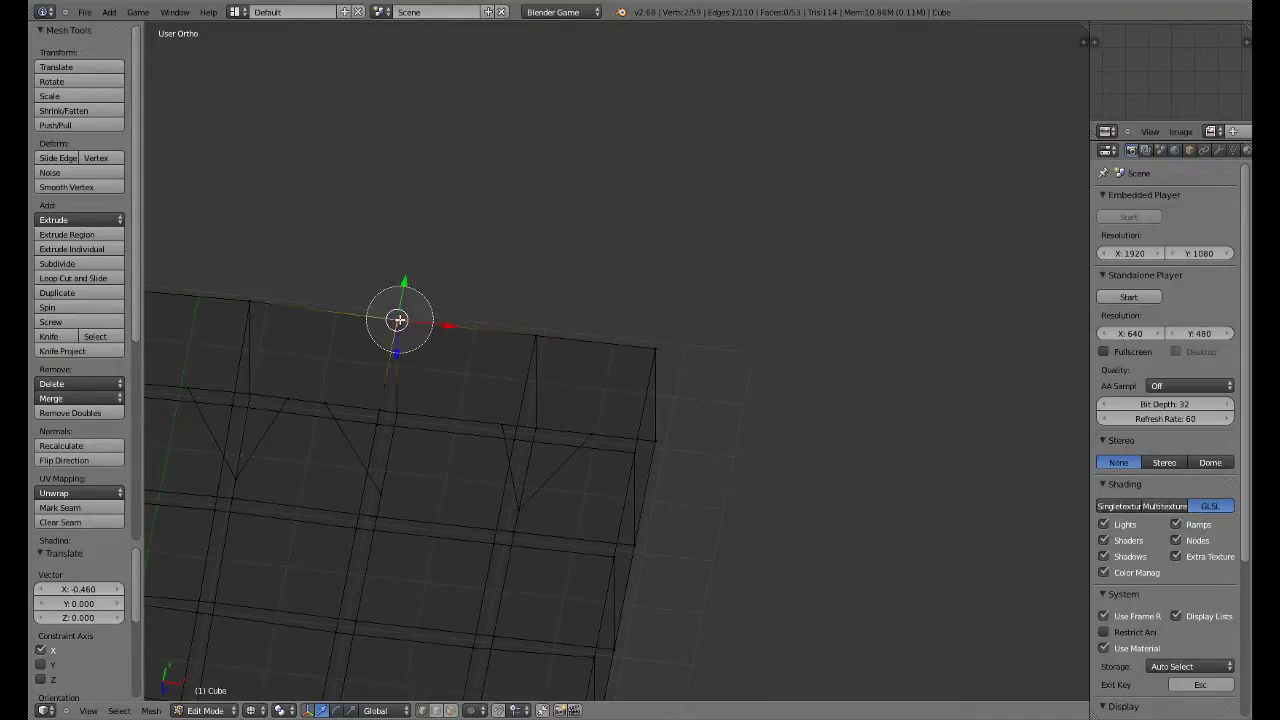
pyautogui.click(85, 398)
pyautogui.click(70, 445)
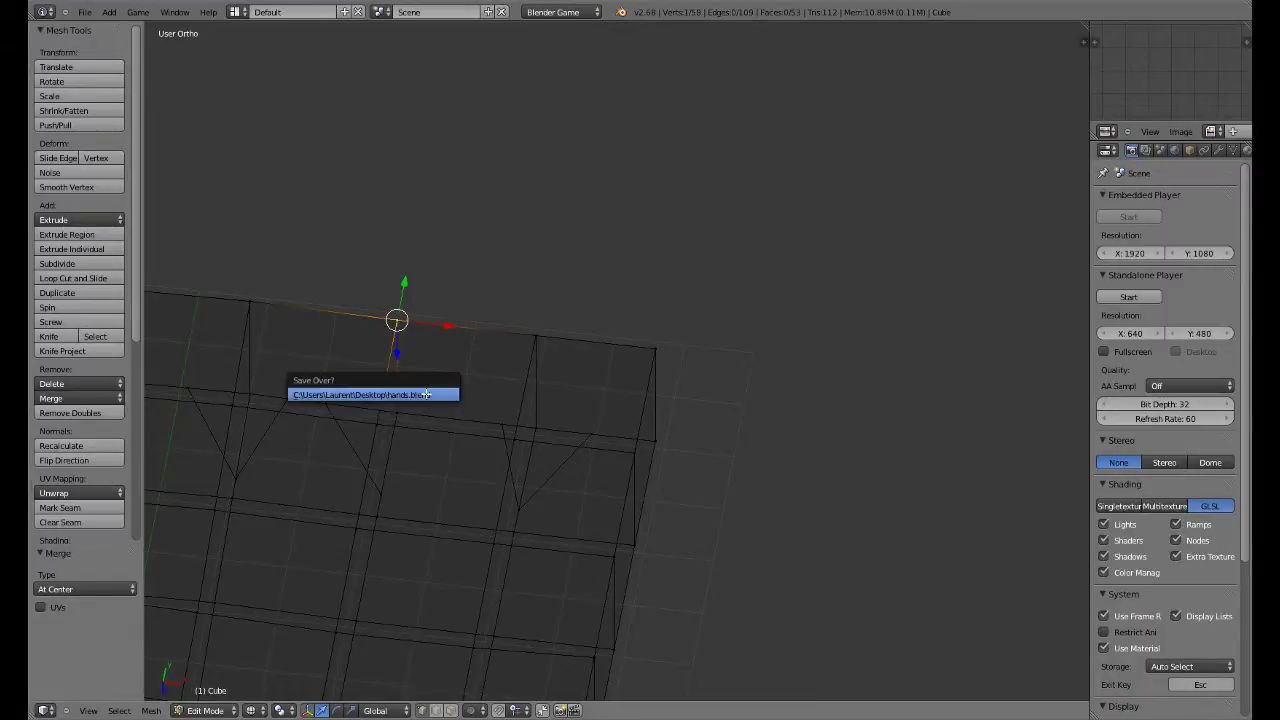
# Step: Knife-cut the missing side of the middle notch from the +Y edge down to its tip in top view
pyautogui.moveTo(423, 386); pyautogui.dragTo(408, 346, button='middle')
pyautogui.moveTo(388, 414); pyautogui.dragTo(411, 464, button='middle')
pyautogui.press('KP_1')
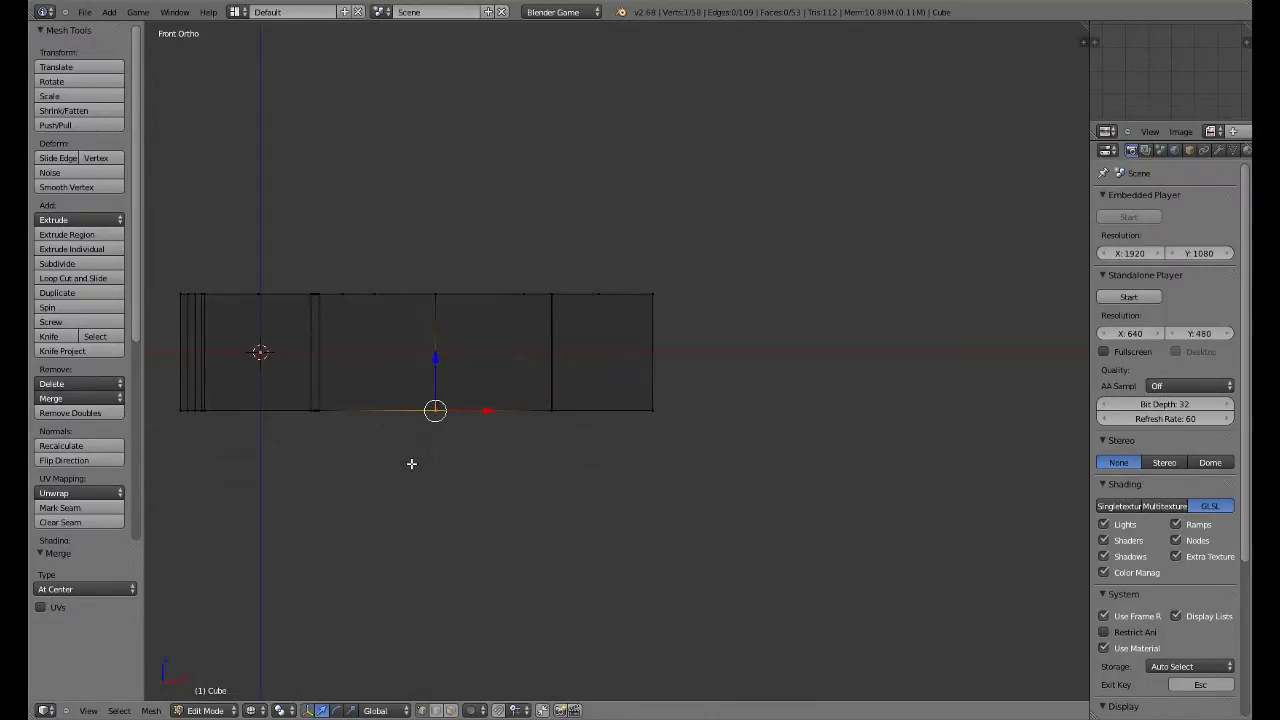
pyautogui.press('KP_7')
pyautogui.press('k')
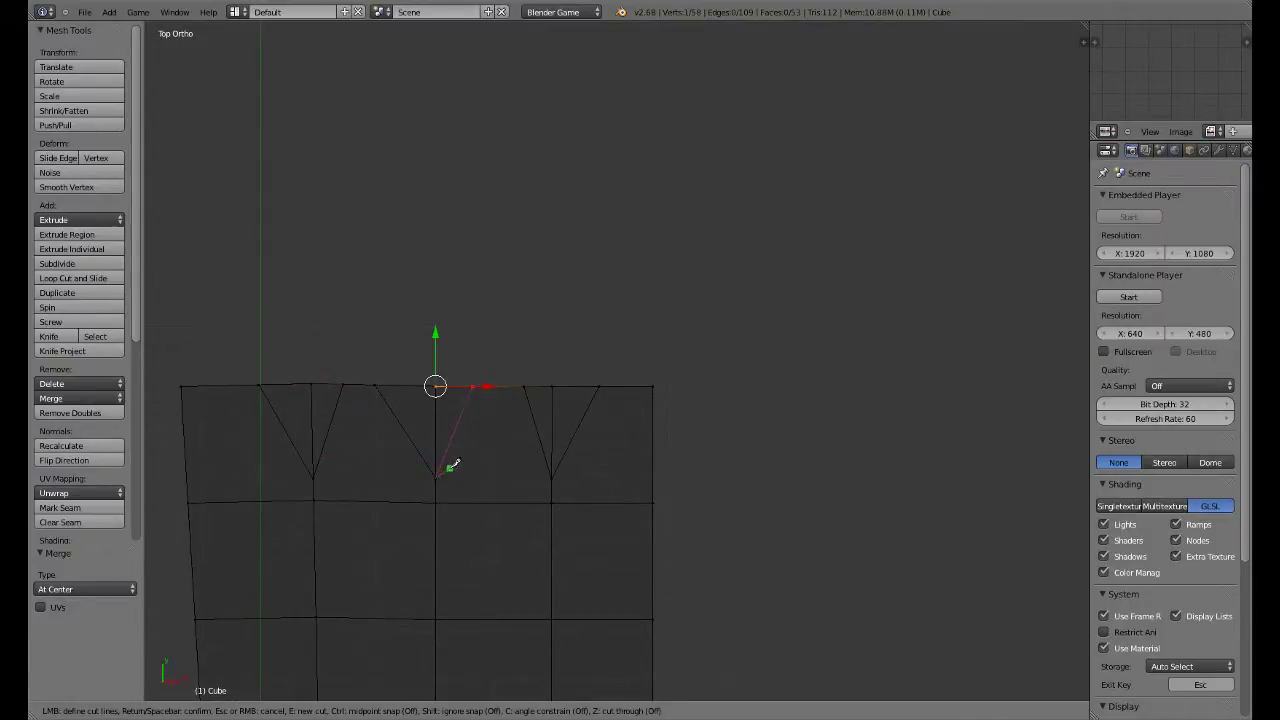
pyautogui.press('Return')
# Step: Examine the new notch cut in solid shading from an angled view, the front and the top
pyautogui.scroll(3, 476, 460)
pyautogui.rightClick(367, 410)
pyautogui.press('z')
pyautogui.moveTo(367, 410); pyautogui.dragTo(376, 444, button='middle')
pyautogui.click(409, 429)
pyautogui.press('KP_1')
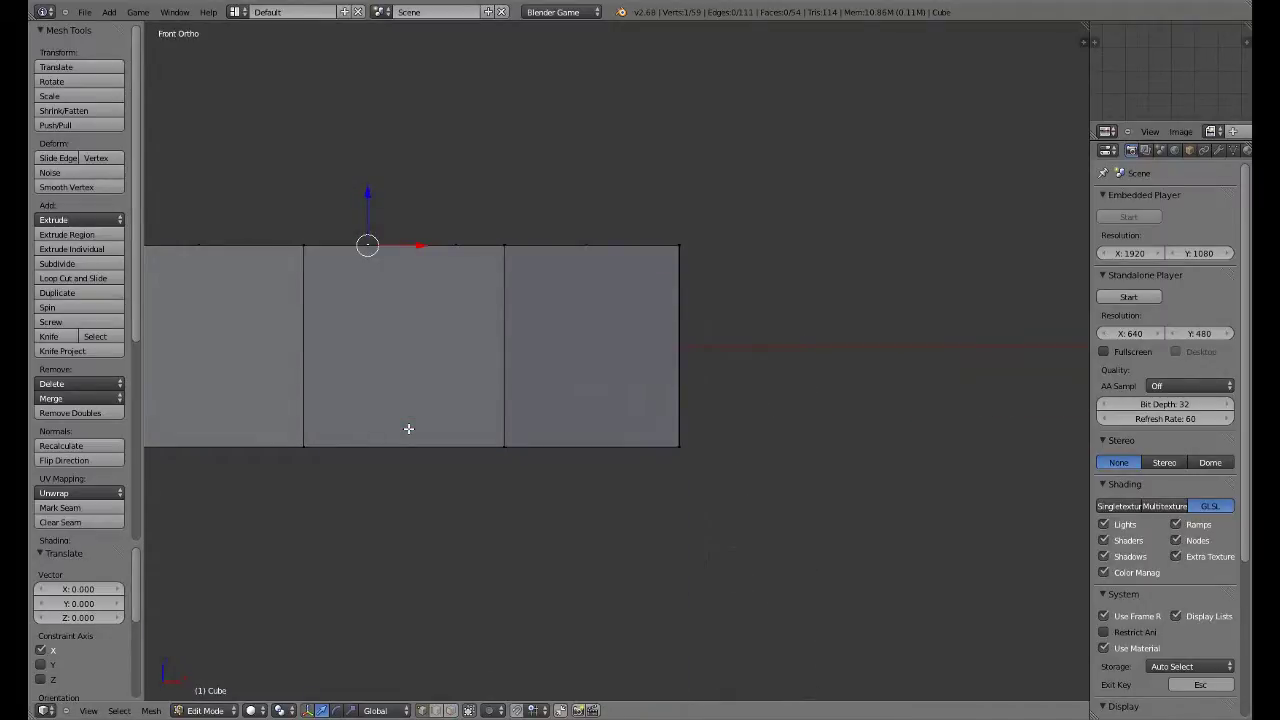
pyautogui.press('KP_7')
pyautogui.press('a')
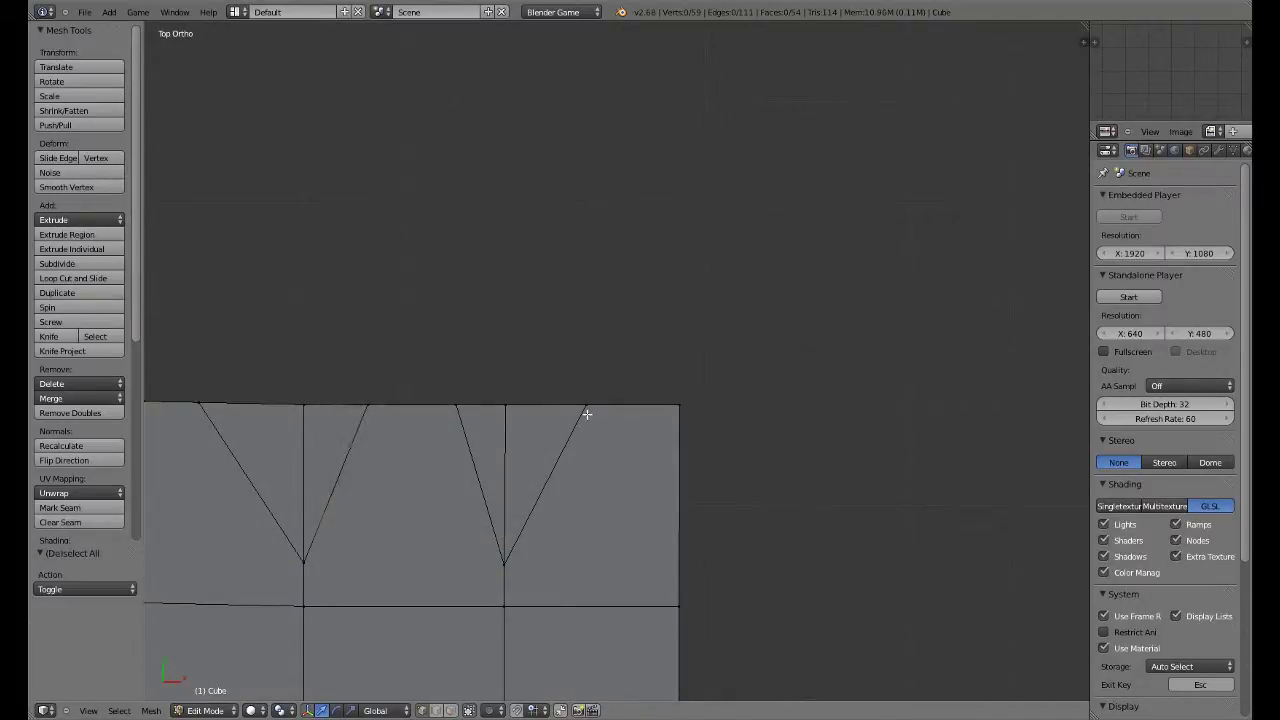
# Step: Narrow the +X notch in wireframe by moving its two +Y edge vertices along X toward the notch's centre line
pyautogui.press('z')
pyautogui.rightClick(592, 410)
pyautogui.moveTo(626, 404); pyautogui.dragTo(586, 406)
pyautogui.press('a')
pyautogui.press('c')
pyautogui.click(457, 410)
pyautogui.rightClick(457, 410)
pyautogui.moveTo(505, 406); pyautogui.dragTo(513, 407)
pyautogui.click(514, 405)
# Step: Narrow the middle notch by moving its two +Y edge vertices along X toward its centre line
pyautogui.rightClick(400, 405)
pyautogui.press('g')
pyautogui.press('x')
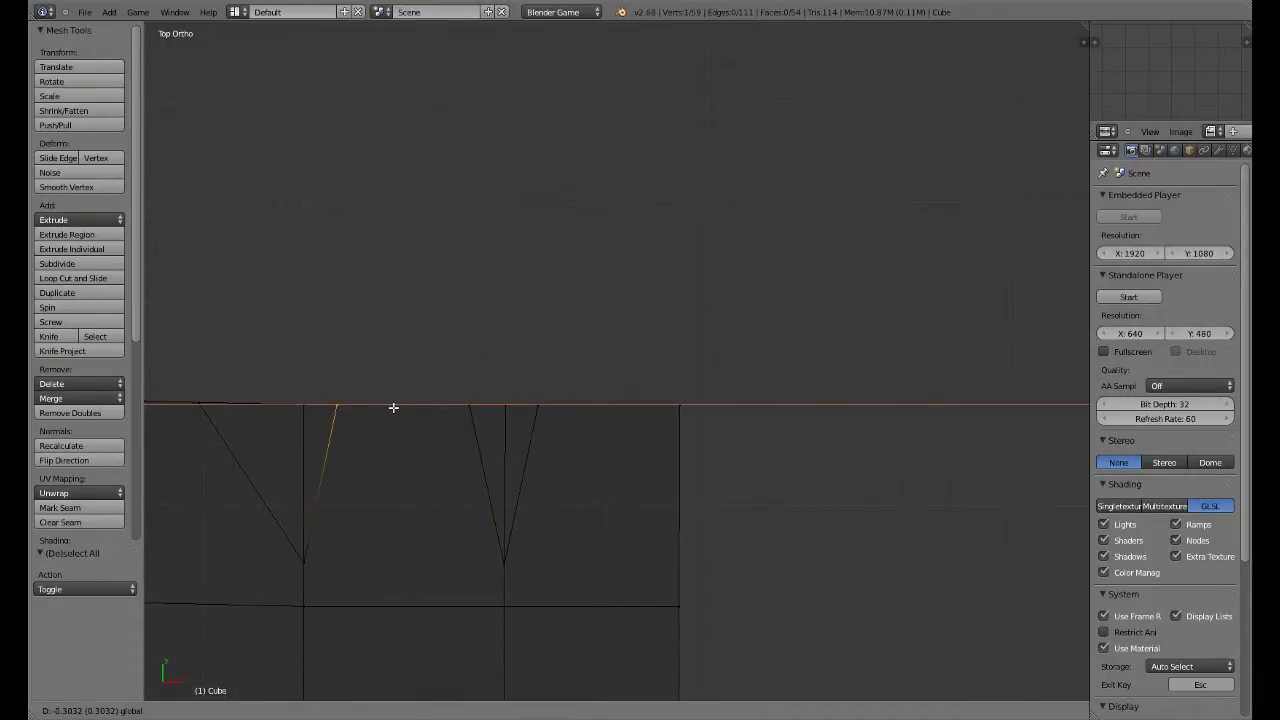
pyautogui.moveTo(393, 407); pyautogui.dragTo(392, 407)
pyautogui.press('a')
pyautogui.press('c')
pyautogui.click(214, 395)
pyautogui.rightClick(216, 395)
pyautogui.moveTo(250, 402); pyautogui.dragTo(315, 411)
# Step: Narrow the -X notch by moving its two +Y edge vertices along X toward its centre, the -X one by 0.505
pyautogui.keyDown('shift'); pyautogui.moveTo(174, 409); pyautogui.dragTo(491, 420, button='middle'); pyautogui.keyUp('shift')
pyautogui.press('a')
pyautogui.press('c')
pyautogui.click(465, 418)
pyautogui.rightClick(466, 418)
pyautogui.moveTo(498, 412); pyautogui.dragTo(489, 415)
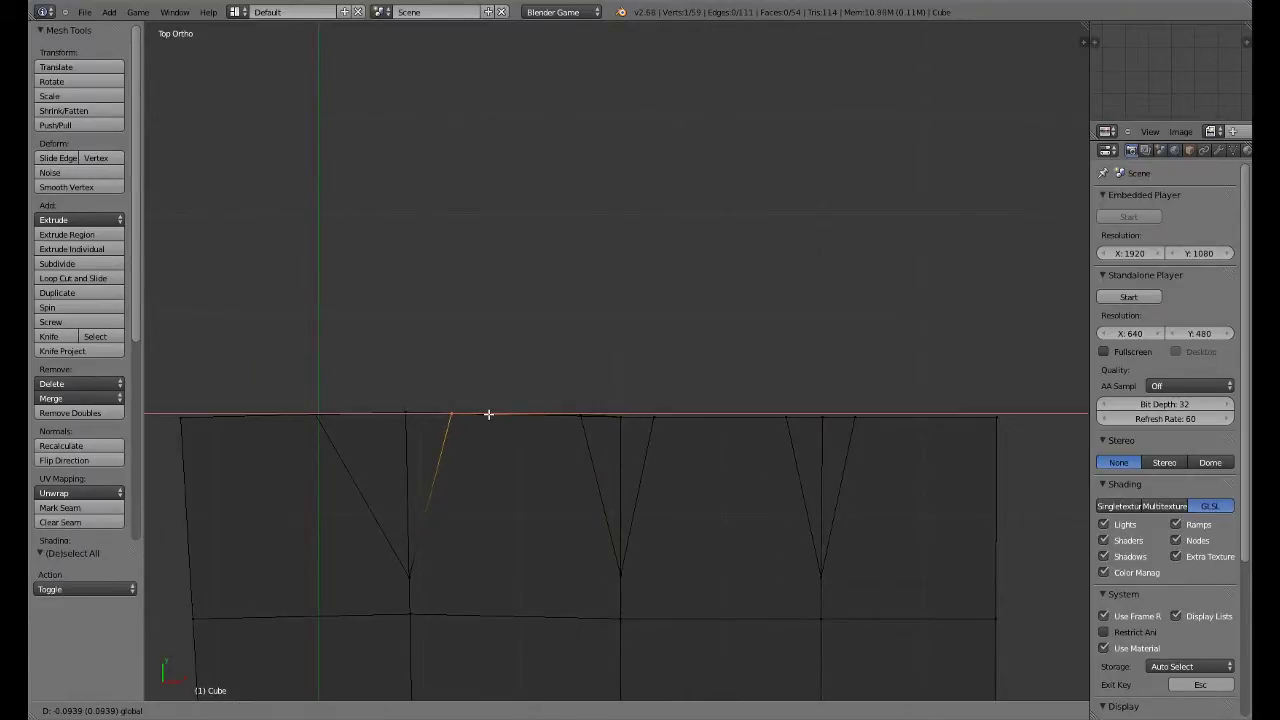
pyautogui.click(488, 414)
pyautogui.press('a')
pyautogui.press('c')
pyautogui.click(313, 412)
pyautogui.rightClick(314, 412)
pyautogui.moveTo(366, 412); pyautogui.dragTo(418, 418)
# Step: Save the file over the existing version and show the whole mesh in solid shading
pyautogui.hotkey('ctrl', 's')
pyautogui.click(424, 417)
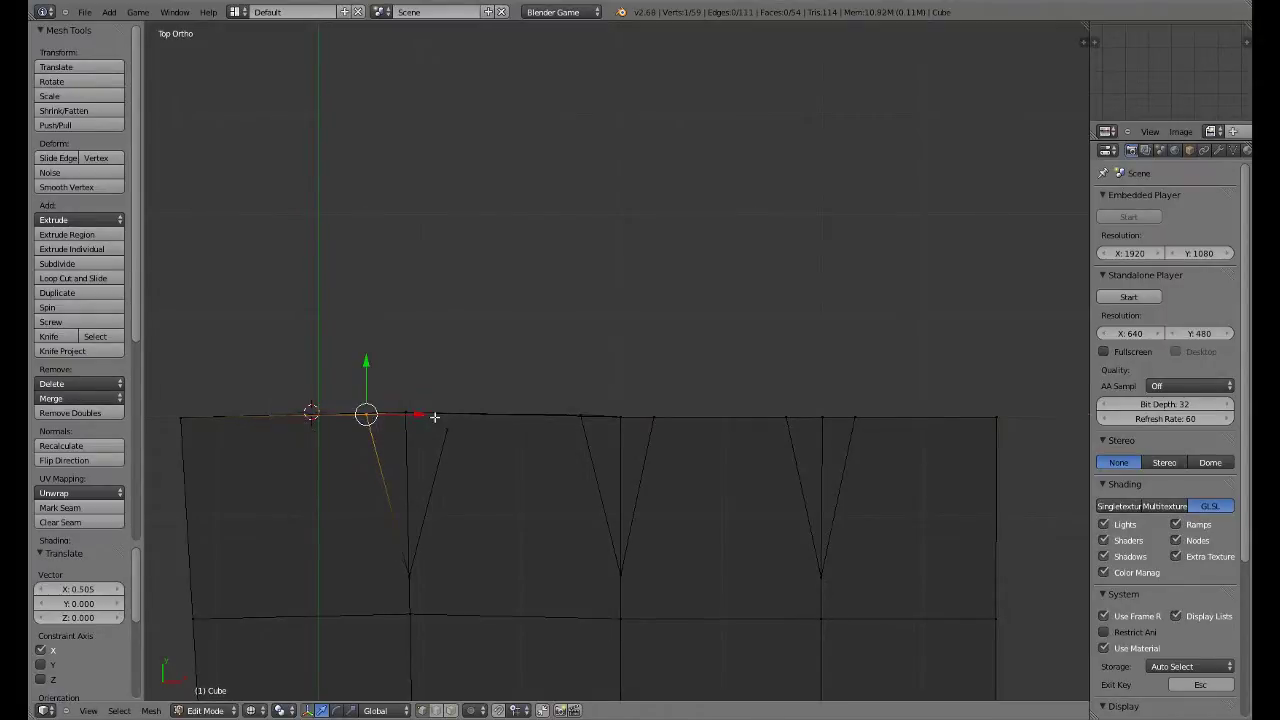
pyautogui.press('z')
pyautogui.scroll(-3, 434, 417)
pyautogui.hotkey('ctrl', 's')
pyautogui.click(438, 417)
pyautogui.scroll(-3, 540, 436)
pyautogui.keyDown('shift'); pyautogui.moveTo(634, 455); pyautogui.dragTo(487, 431, button='middle'); pyautogui.keyUp('shift')
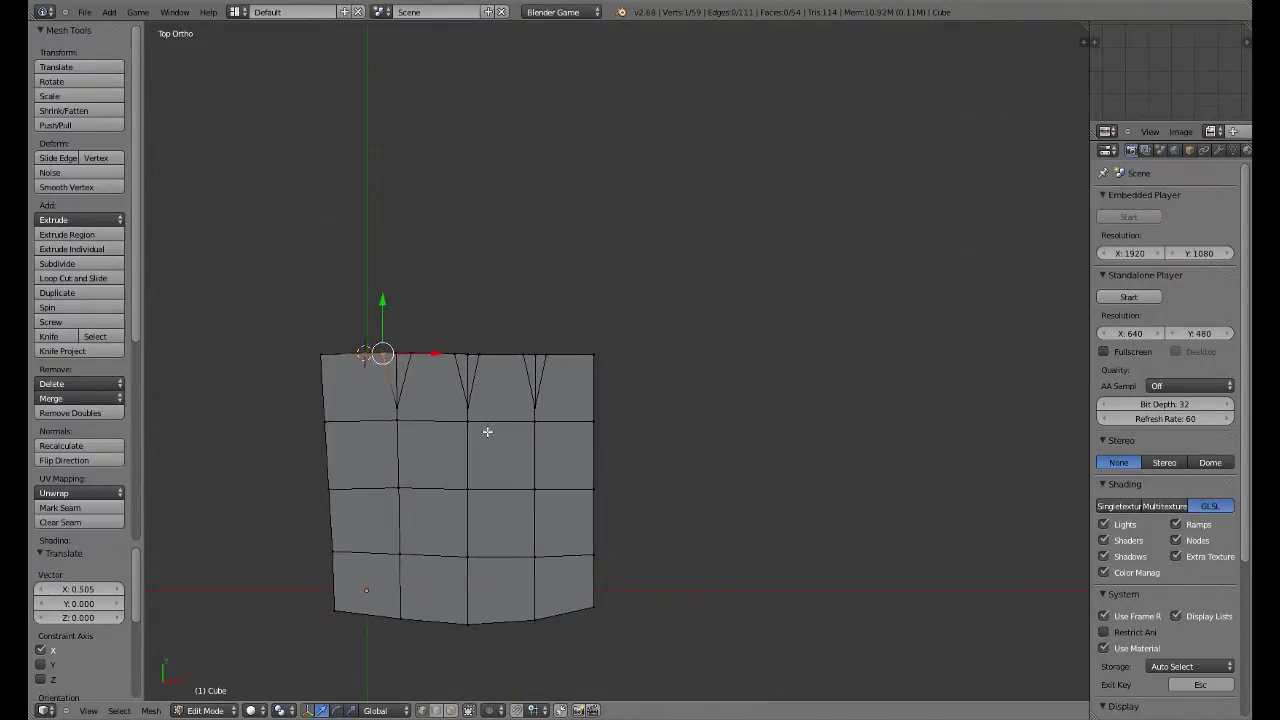
# Step: Tighten the +X notch further in wireframe by bringing its two +Y edge vertices closer together
pyautogui.scroll(1, 488, 432)
pyautogui.scroll(3, 487, 436)
pyautogui.scroll(-3, 491, 437)
pyautogui.scroll(3, 543, 426)
pyautogui.press('a')
pyautogui.rightClick(491, 357)
pyautogui.press('z')
pyautogui.rightClick(491, 355)
pyautogui.click(513, 342)
pyautogui.moveTo(515, 348); pyautogui.dragTo(476, 350)
pyautogui.press('a')
pyautogui.press('c')
pyautogui.click(411, 345)
pyautogui.rightClick(411, 345)
pyautogui.press('a')
# Step: Tighten the middle notch further by moving both of its +Y edge vertices inward along X
pyautogui.rightClick(362, 350)
pyautogui.moveTo(385, 347); pyautogui.dragTo(378, 346)
pyautogui.press('a')
pyautogui.rightClick(291, 346)
pyautogui.press('g')
pyautogui.press('x')
pyautogui.click(337, 349)
# Step: Tighten the -X notch further by moving its two +Y edge vertices inward
pyautogui.keyDown('shift'); pyautogui.moveTo(401, 360); pyautogui.dragTo(581, 366, button='middle'); pyautogui.keyUp('shift')
pyautogui.press('a')
pyautogui.rightClick(374, 349)
pyautogui.moveTo(421, 351); pyautogui.dragTo(361, 354)
pyautogui.press('a')
pyautogui.rightClick(299, 361)
# Step: Pull the three rows of -X side vertices nearest the +Y edge inward toward +X, starting with the corner
pyautogui.press('a')
pyautogui.rightClick(214, 353)
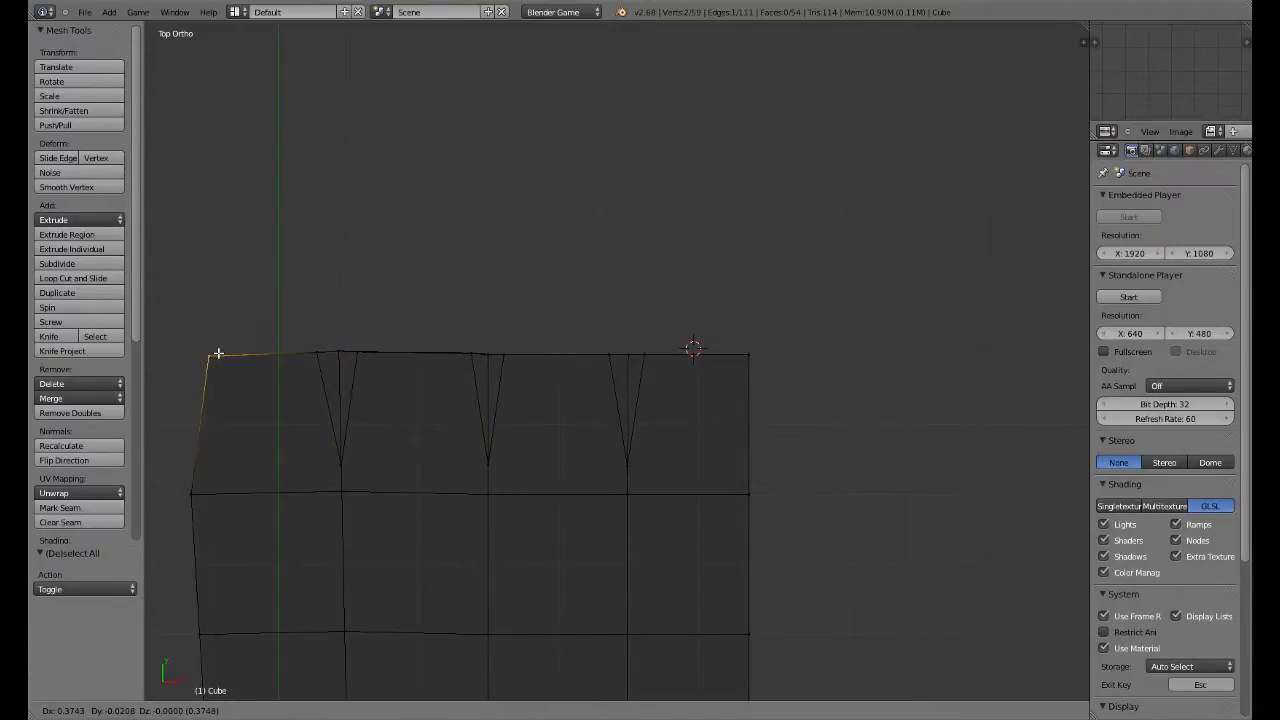
pyautogui.click(231, 357)
pyautogui.press('a')
pyautogui.press('c')
pyautogui.click(203, 489)
pyautogui.rightClick(206, 490)
pyautogui.press('g')
pyautogui.click(232, 494)
pyautogui.keyDown('shift'); pyautogui.scroll(-4, 291, 514); pyautogui.keyUp('shift')
pyautogui.press('a')
pyautogui.press('c')
pyautogui.click(217, 501)
pyautogui.rightClick(221, 504)
pyautogui.press('g')
pyautogui.click(252, 510)
pyautogui.keyDown('shift'); pyautogui.moveTo(274, 518); pyautogui.dragTo(288, 358, button='middle'); pyautogui.keyUp('shift')
pyautogui.hotkey('shift', 'a')
pyautogui.click(245, 452)
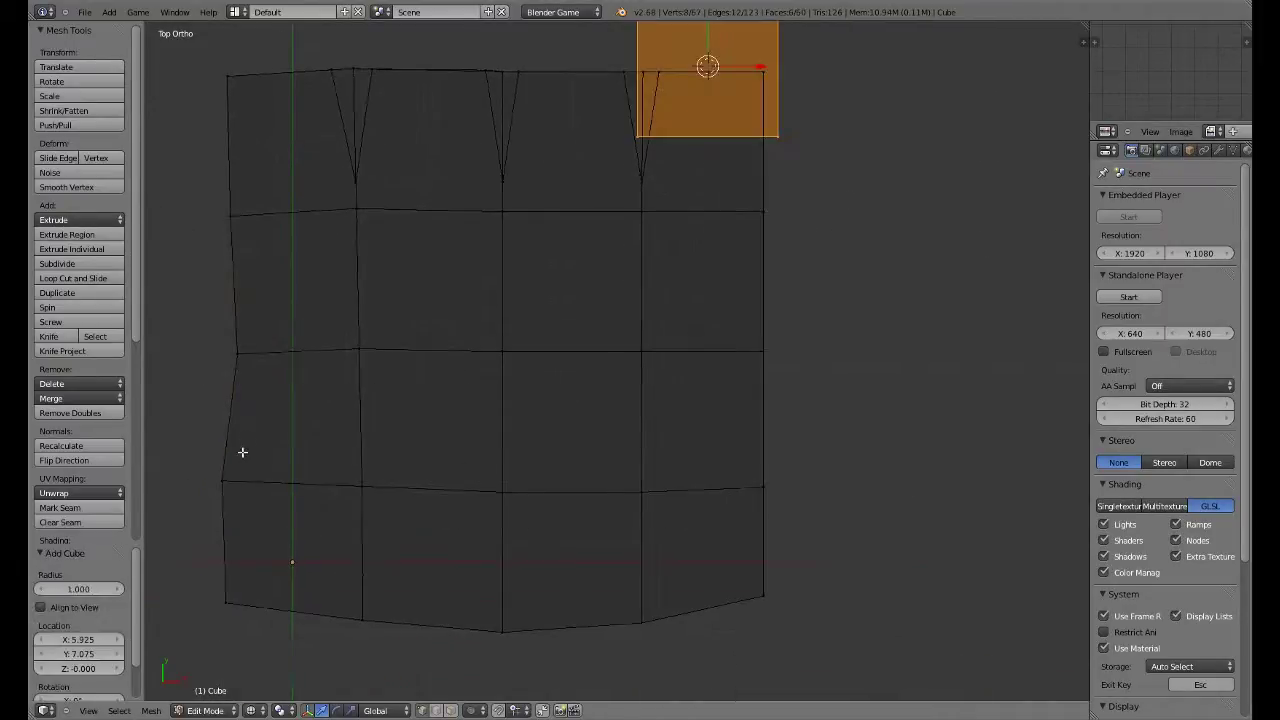
pyautogui.hotkey('ctrl', 'z')
# Step: Pull the two -X side vertex rows nearest the -Y edge inward to taper the palm, and save the file
pyautogui.press('a')
pyautogui.press('c')
pyautogui.click(229, 473)
pyautogui.rightClick(230, 474)
pyautogui.press('g')
pyautogui.click(256, 477)
pyautogui.rightClick(224, 605)
pyautogui.press('g')
pyautogui.click(263, 606)
pyautogui.hotkey('ctrl', 's')
pyautogui.click(284, 617)
# Step: Pull the -Y corner on the +X side inward and move the row above it by -0.135 in X and -0.030 in Y
pyautogui.scroll(-2, 400, 600)
pyautogui.keyDown('shift'); pyautogui.moveTo(543, 570); pyautogui.dragTo(426, 600, button='middle'); pyautogui.keyUp('shift')
pyautogui.press('a')
pyautogui.press('c')
pyautogui.click(602, 550)
pyautogui.rightClick(602, 550)
pyautogui.press('g')
pyautogui.click(585, 559)
pyautogui.press('g')
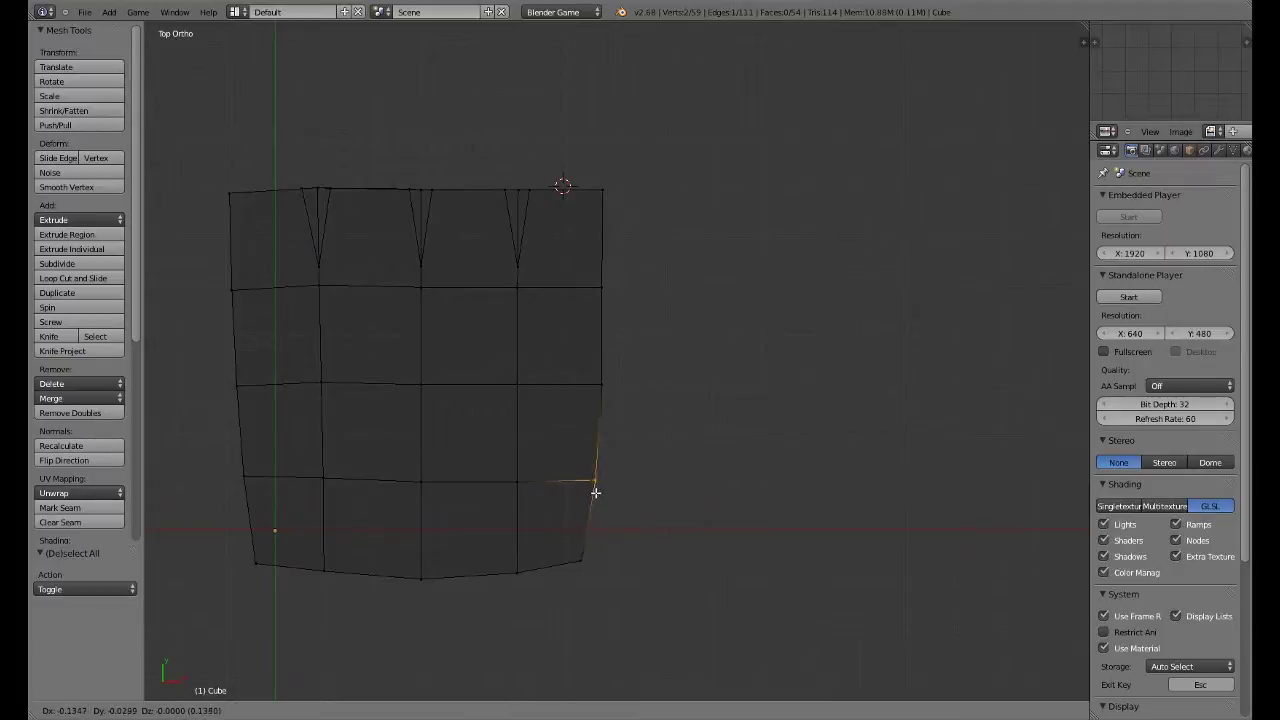
pyautogui.click(595, 490)
# Step: Save the tapered palm over the existing file
pyautogui.scroll(-5, 595, 490)
pyautogui.scroll(2, 595, 491)
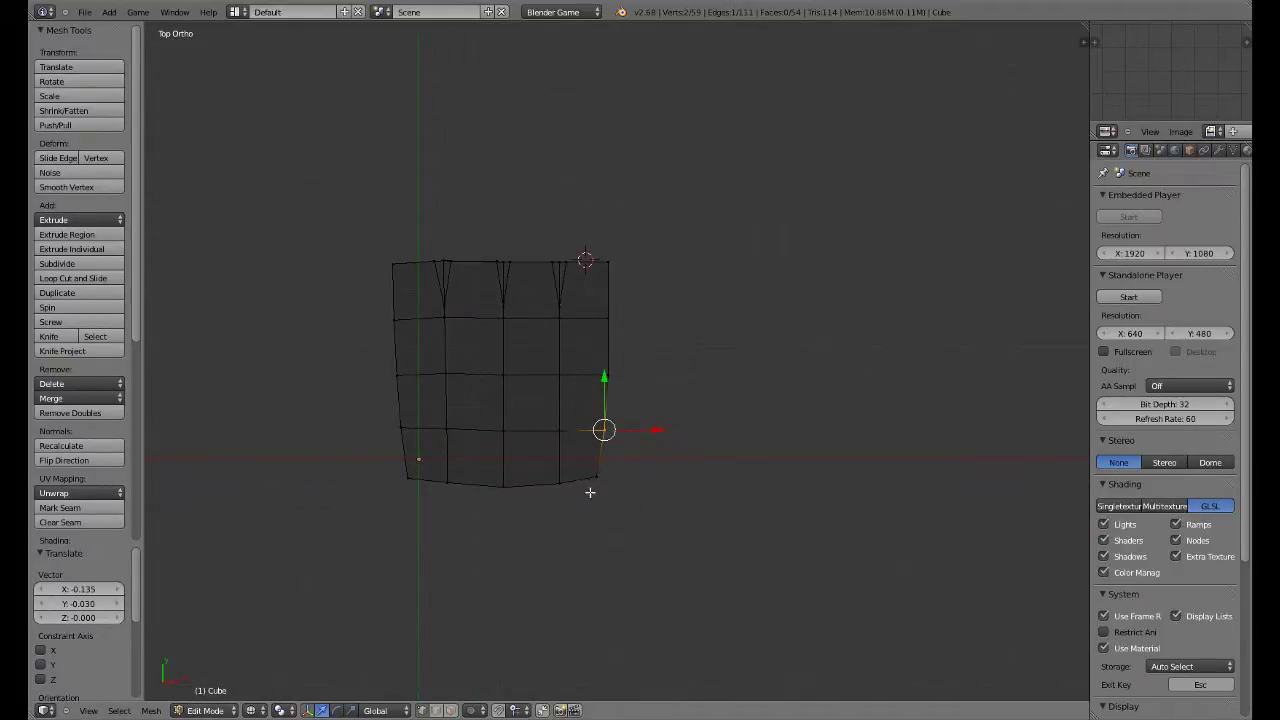
pyautogui.keyDown('shift'); pyautogui.moveTo(600, 490); pyautogui.dragTo(537, 537, button='middle'); pyautogui.keyUp('shift')
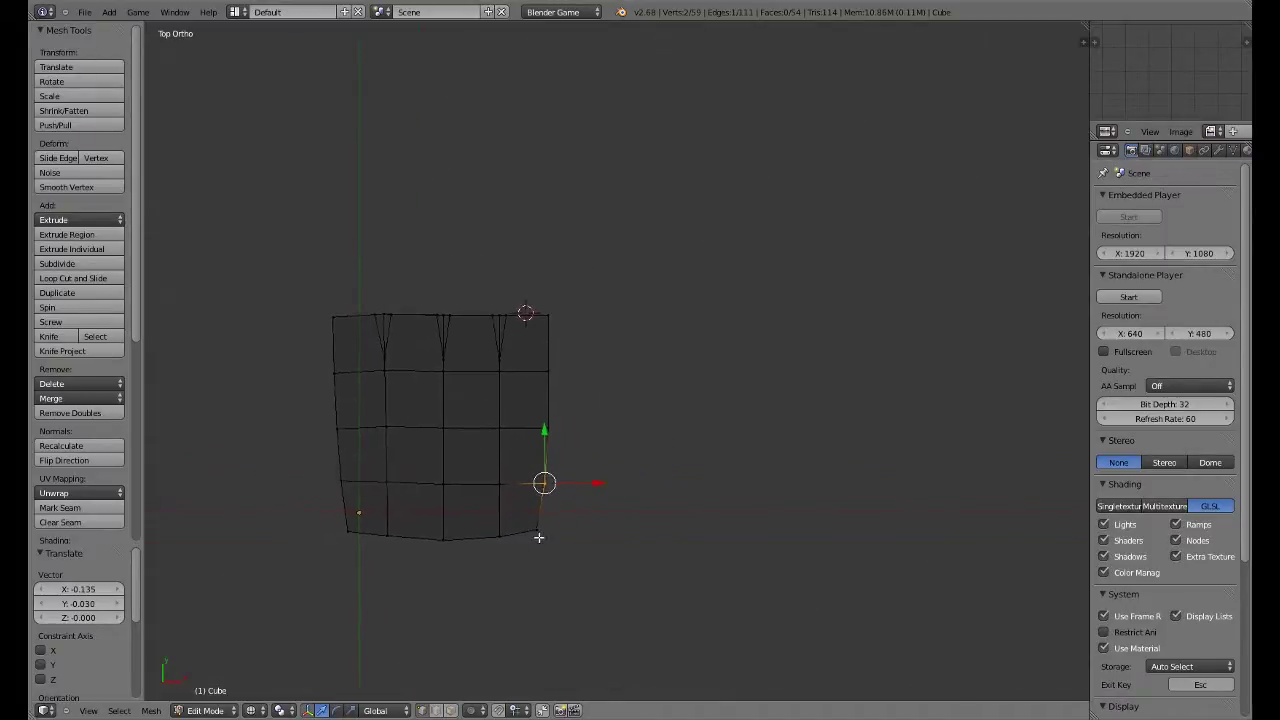
pyautogui.scroll(2, 537, 537)
pyautogui.hotkey('ctrl', 's')
pyautogui.click(537, 536)
# Step: Knife-cut an angled line around the lower +X side of the palm and join its inner corner to the neighbouring grid vertex
pyautogui.press('c')
pyautogui.moveTo(531, 469); pyautogui.dragTo(504, 586)
pyautogui.rightClick(503, 592)
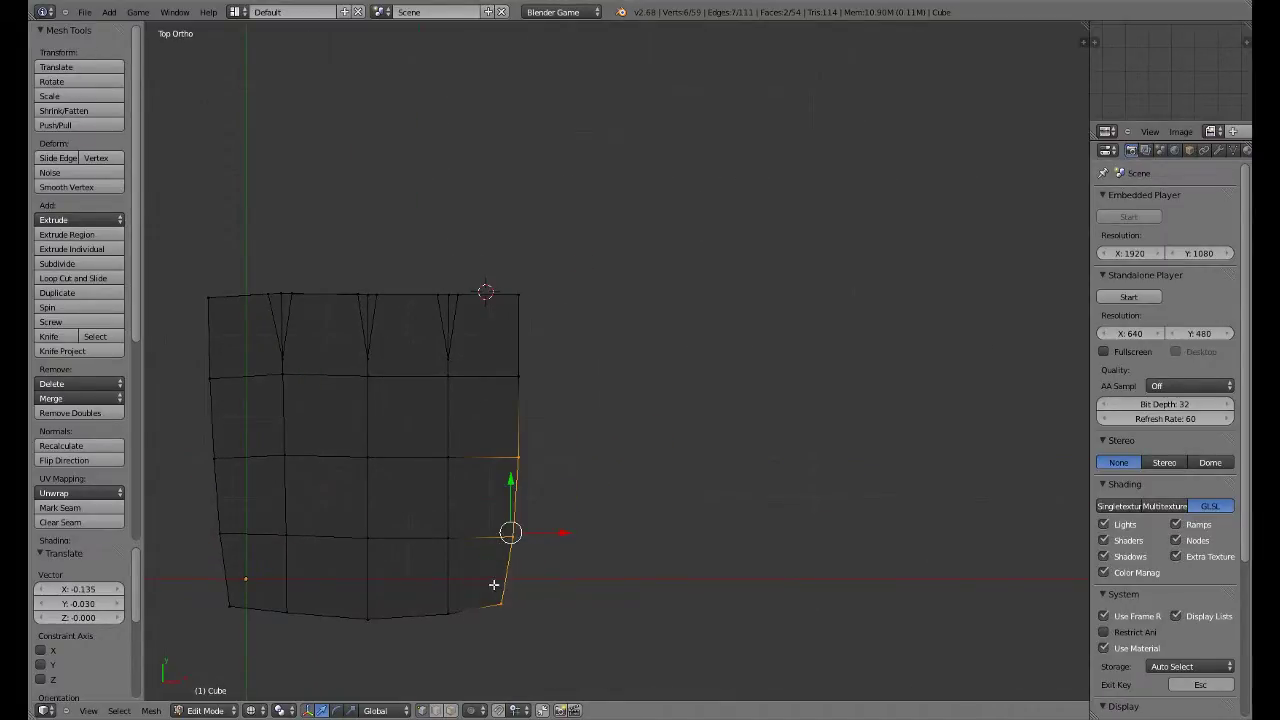
pyautogui.press('k')
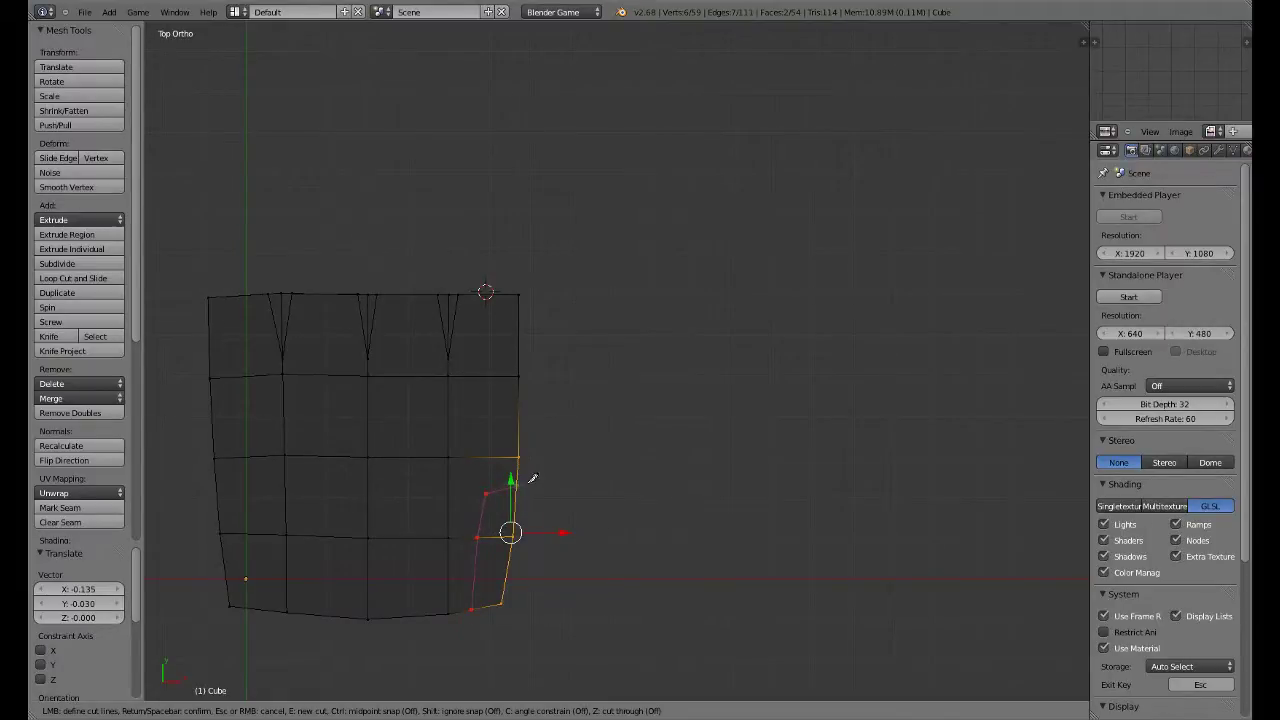
pyautogui.press('Return')
pyautogui.scroll(1, 504, 521)
pyautogui.scroll(1, 469, 522)
pyautogui.rightClick(455, 518)
pyautogui.press('f')
# Step: Move the inner corner vertex of the new cut toward -X and +Y, closer to the neighbouring grid corner
pyautogui.press('a')
pyautogui.scroll(1, 466, 520)
pyautogui.press('c')
pyautogui.rightClick(420, 546)
pyautogui.moveTo(424, 550); pyautogui.dragTo(395, 520, button='right')
pyautogui.press('a')
pyautogui.moveTo(472, 546); pyautogui.dragTo(478, 531, button='right')
pyautogui.keyDown('shift'); pyautogui.moveTo(474, 573); pyautogui.dragTo(471, 531, button='middle'); pyautogui.keyUp('shift')
pyautogui.press('g')
pyautogui.click(468, 529)
# Step: Move the cut's middle vertex toward -X and its -Y end vertex by -0.094 in X and -0.021 in Y
pyautogui.press('a')
pyautogui.press('c')
pyautogui.click(421, 576)
pyautogui.rightClick(420, 576)
pyautogui.press('g')
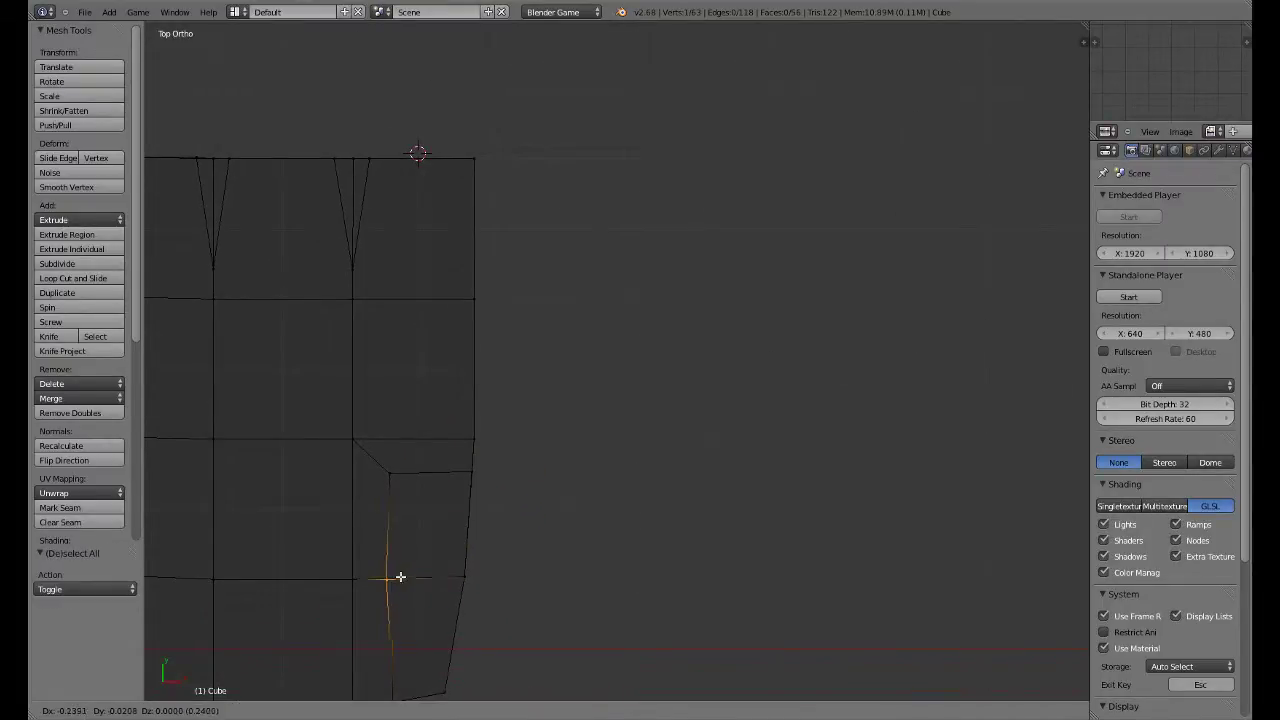
pyautogui.click(400, 577)
pyautogui.keyDown('shift'); pyautogui.moveTo(403, 609); pyautogui.dragTo(417, 494, button='middle'); pyautogui.keyUp('shift')
pyautogui.press('a')
pyautogui.moveTo(416, 590); pyautogui.dragTo(408, 591, button='right')
# Step: Knife a second angled cut inside the first, connect the two inner corners with an edge, and save the file
pyautogui.press('k')
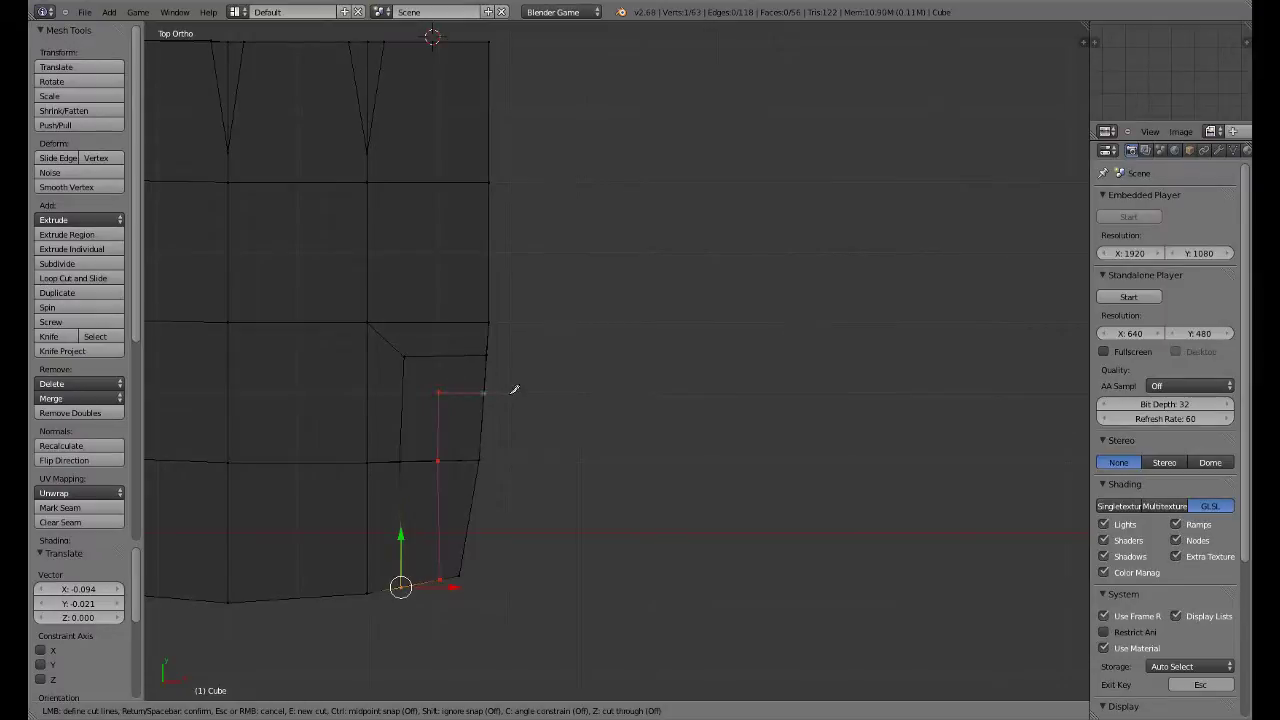
pyautogui.press('Return')
pyautogui.rightClick(438, 395)
pyautogui.keyDown('shift'); pyautogui.rightClick(408, 361); pyautogui.keyUp('shift')
pyautogui.press('f')
pyautogui.hotkey('ctrl', 's')
pyautogui.click(414, 367)
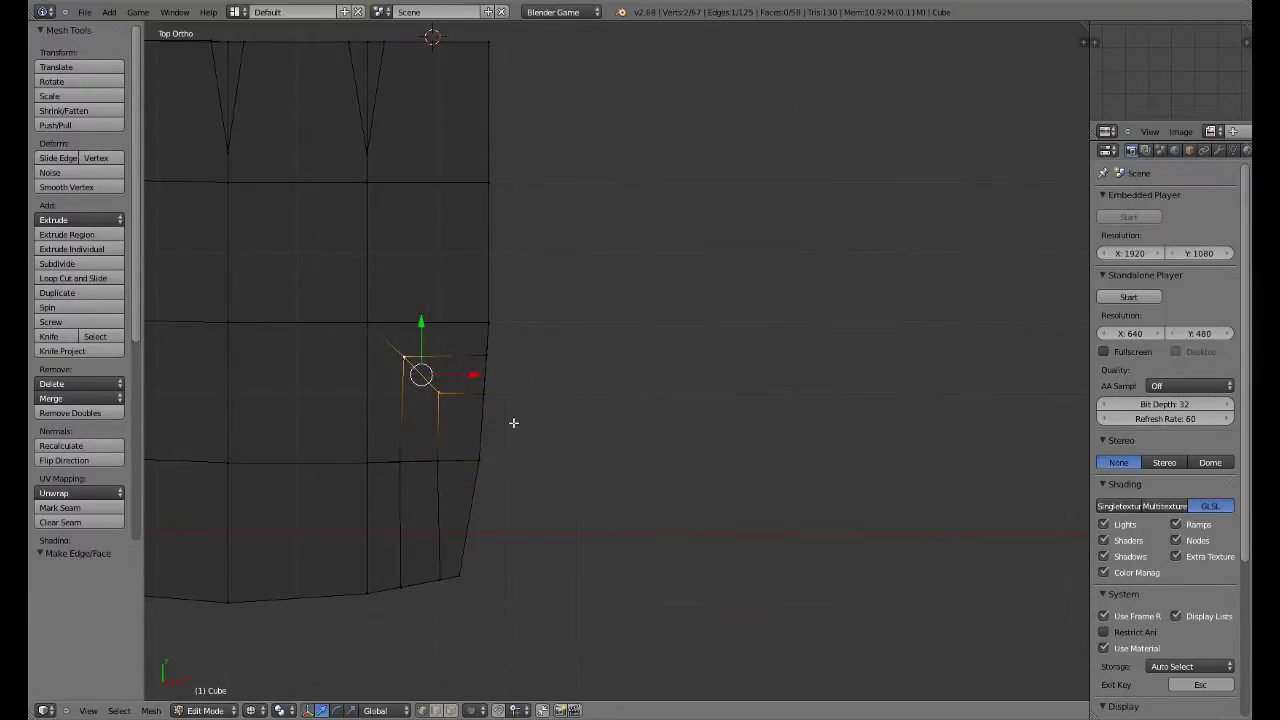
# Step: Move the second cut's -Y end vertex by -0.108 in X and -0.022 in Y, and save over the file
pyautogui.scroll(2, 432, 443)
pyautogui.press('a')
pyautogui.keyDown('shift'); pyautogui.moveTo(390, 604); pyautogui.dragTo(402, 517, button='middle'); pyautogui.keyUp('shift')
pyautogui.rightClick(362, 597)
pyautogui.press('g')
pyautogui.click(355, 599)
pyautogui.press('z')
pyautogui.moveTo(514, 560); pyautogui.dragTo(399, 486, button='middle')
pyautogui.press('KP_7')
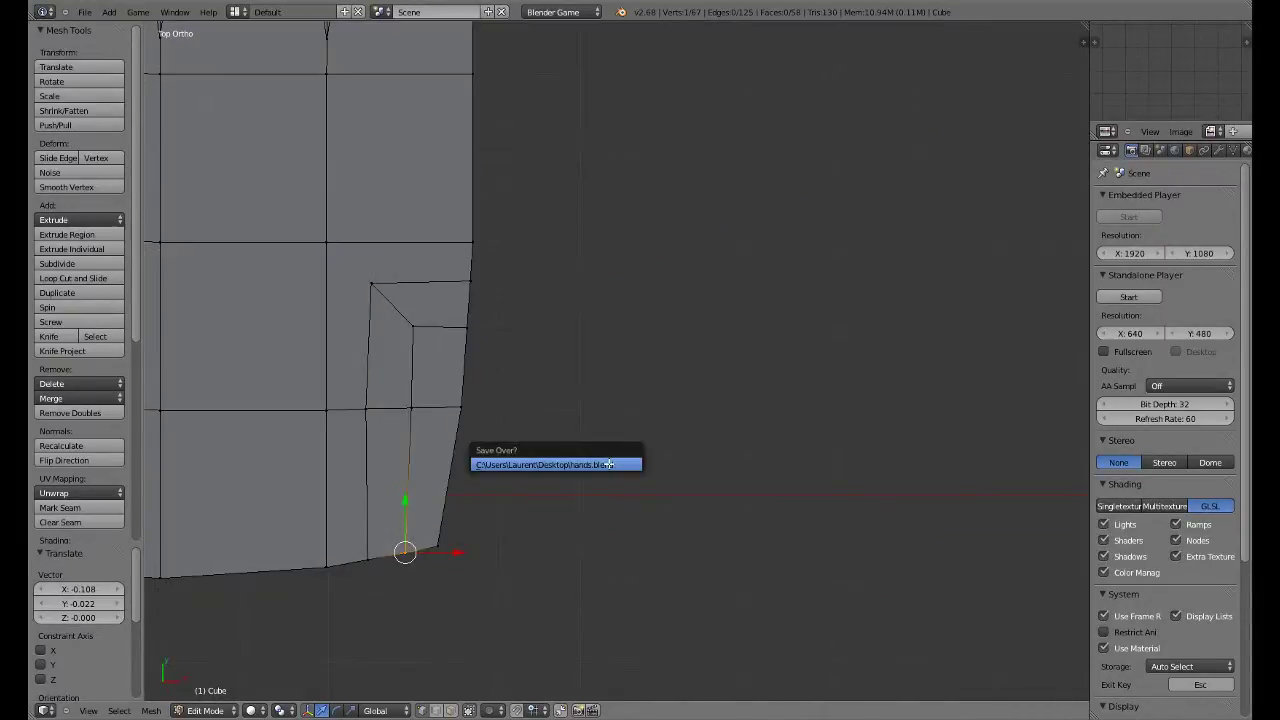
# Step: Try to extrude the +X side from above the cuts down to the -Y corner, shifting it by -0.022 in X and 0.453 in Y
pyautogui.scroll(1, 608, 463)
pyautogui.press('z')
pyautogui.keyDown('shift'); pyautogui.moveTo(624, 502); pyautogui.dragTo(600, 578, button='middle'); pyautogui.keyUp('shift')
pyautogui.scroll(-3, 611, 482)
pyautogui.keyDown('shift'); pyautogui.moveTo(611, 479); pyautogui.dragTo(618, 553, button='middle'); pyautogui.keyUp('shift')
pyautogui.press('a')
pyautogui.press('c')
pyautogui.moveTo(513, 620); pyautogui.dragTo(526, 405)
pyautogui.rightClick(526, 405)
pyautogui.scroll(-2, 531, 423)
pyautogui.scroll(-1, 531, 422)
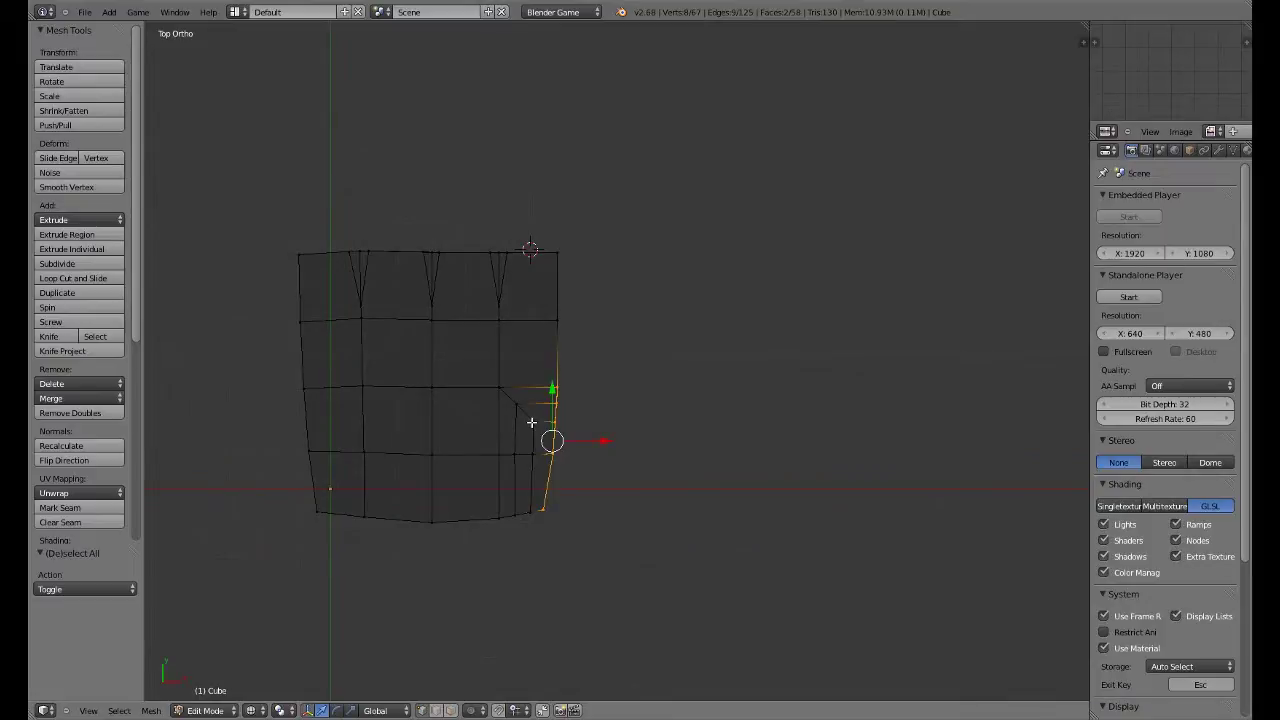
pyautogui.press('e')
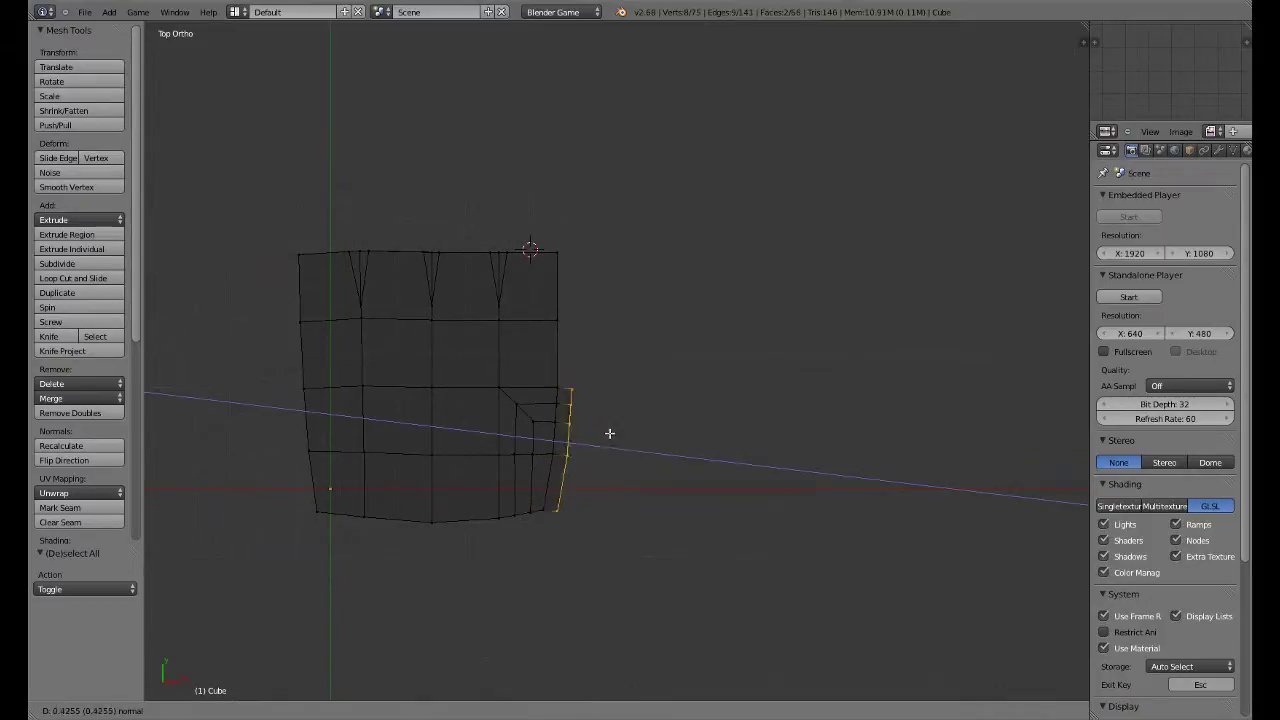
pyautogui.click(643, 423)
# Step: Try to pull the extrusion's -Y corner in toward the palm, and undo the whole side extrusion
pyautogui.scroll(2, 621, 462)
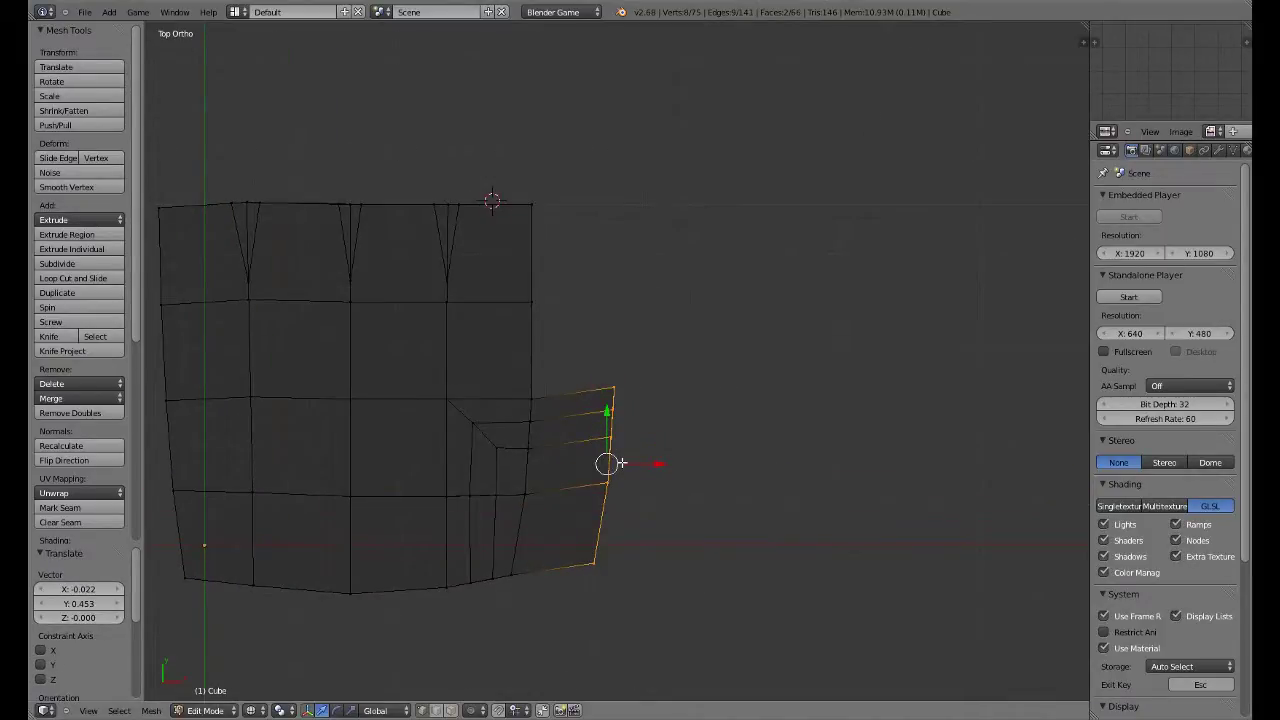
pyautogui.press('a')
pyautogui.press('c')
pyautogui.click(597, 569)
pyautogui.rightClick(597, 569)
pyautogui.press('g')
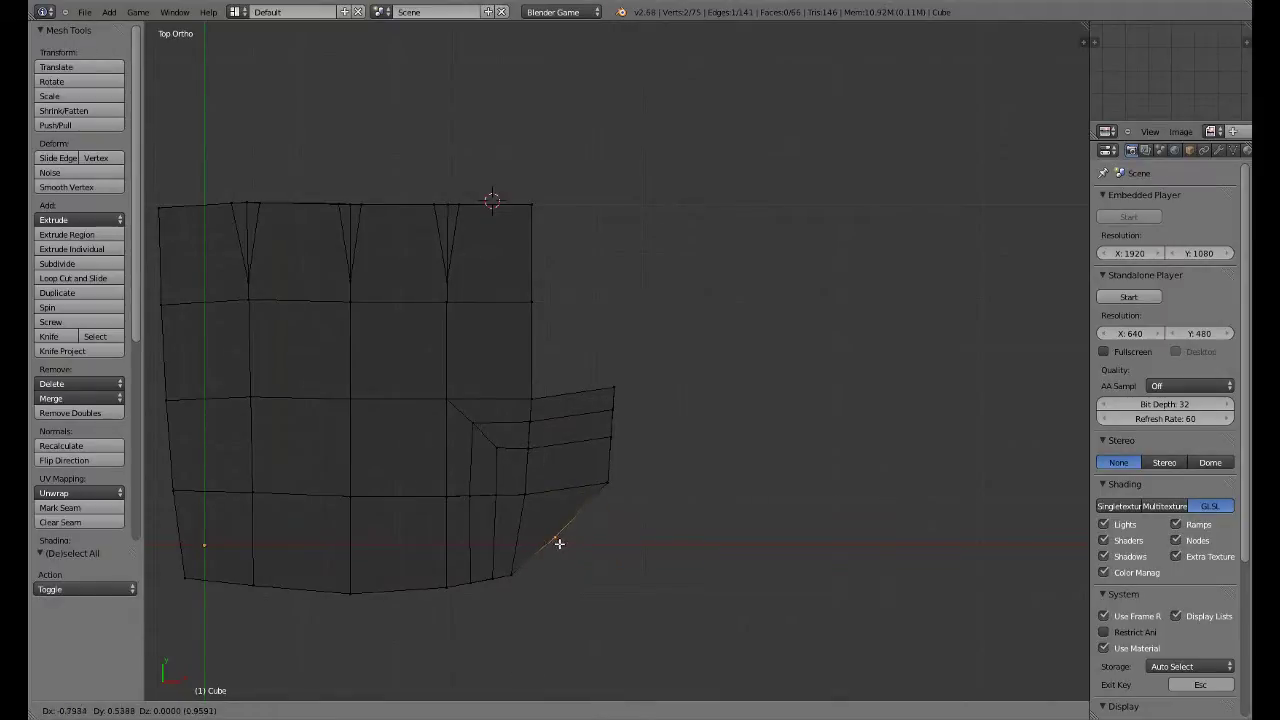
pyautogui.rightClick(558, 544)
pyautogui.hotkey('ctrl', 'z')
pyautogui.hotkey('ctrl', 'z')
pyautogui.hotkey('ctrl', 'z')
pyautogui.hotkey('ctrl', 'z')
# Step: Extrude the +X side vertices, excluding the -Y corner, by 1.172 in X and -0.081 in Y and nudge the new end
pyautogui.press('a')
pyautogui.press('c')
pyautogui.moveTo(537, 493); pyautogui.dragTo(549, 380)
pyautogui.rightClick(550, 381)
pyautogui.press('e')
pyautogui.click(620, 423)
pyautogui.press('g')
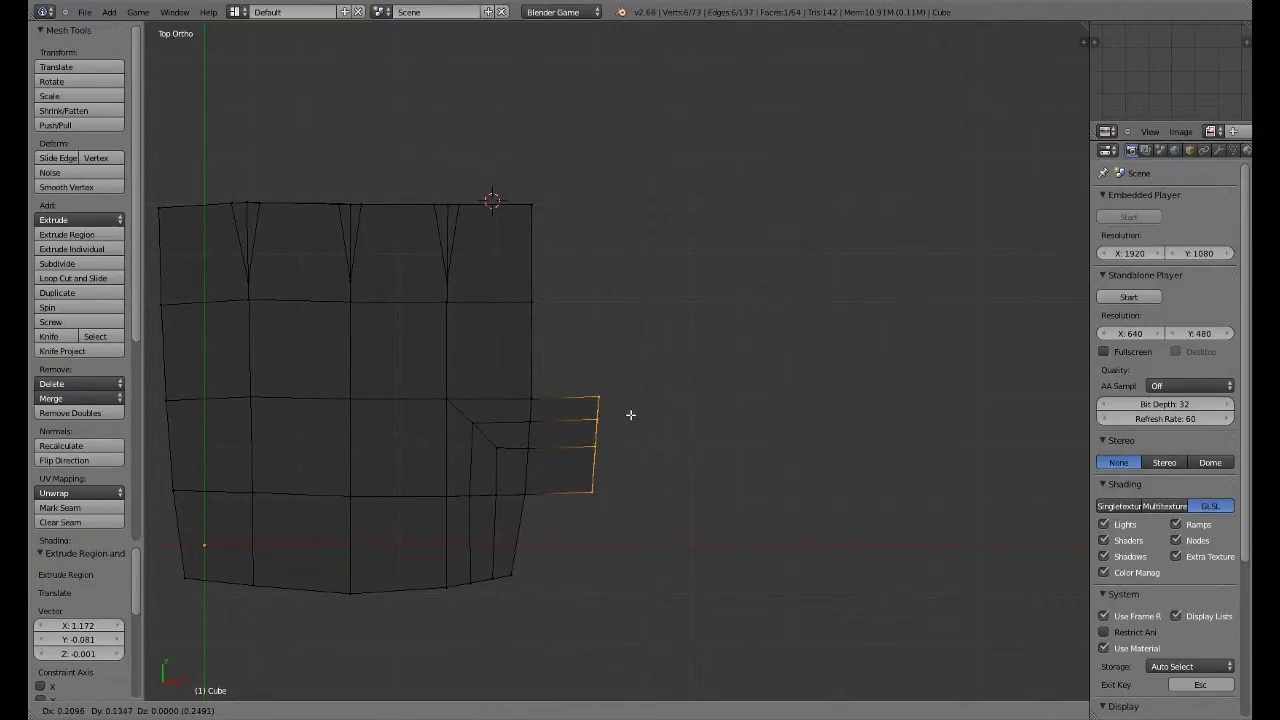
pyautogui.click(628, 416)
# Step: Scale the extruded thumb end along Y, rotate it so its -Y corner swings outward, and shift it toward +Y
pyautogui.press('s')
pyautogui.press('y')
pyautogui.click(686, 430)
pyautogui.press('g')
pyautogui.click(690, 428)
pyautogui.press('r')
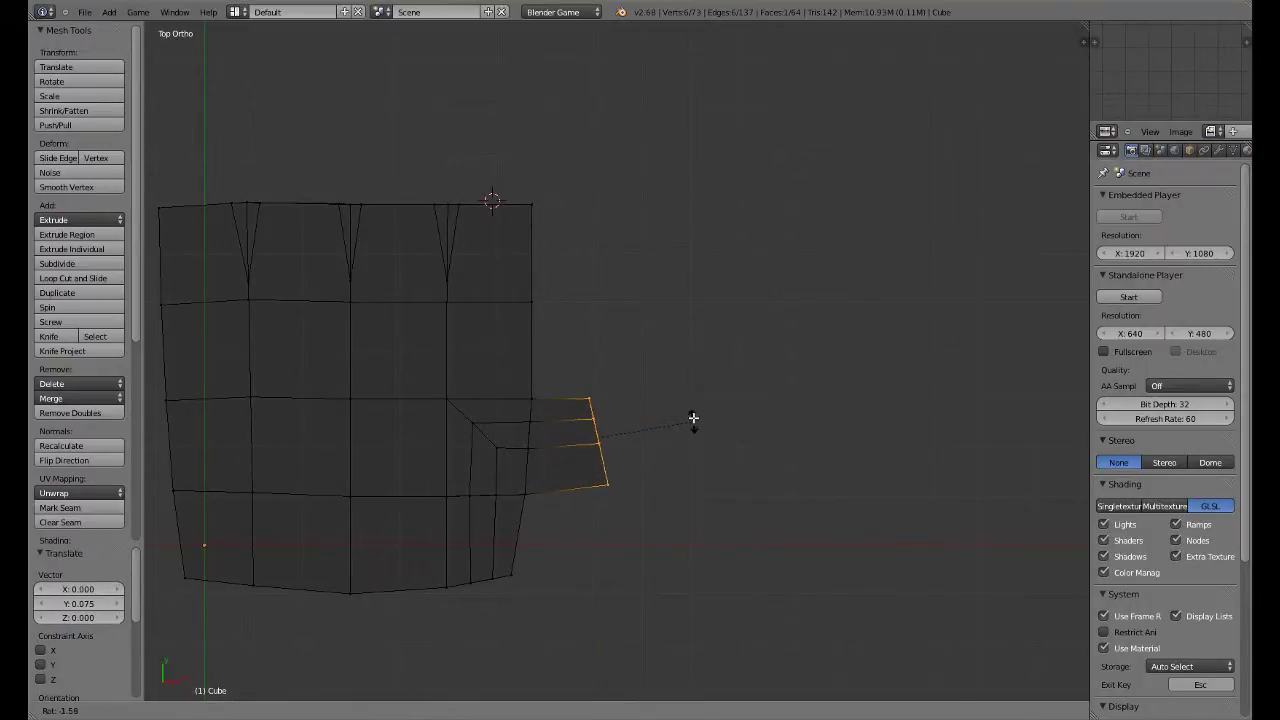
pyautogui.click(692, 407)
pyautogui.press('g')
pyautogui.click(690, 402)
# Step: Move the -Y vertices at the thumb's base outward toward +X and -Y, followed by the adjacent palm vertices
pyautogui.press('a')
pyautogui.press('c')
pyautogui.click(531, 501)
pyautogui.rightClick(531, 501)
pyautogui.press('g')
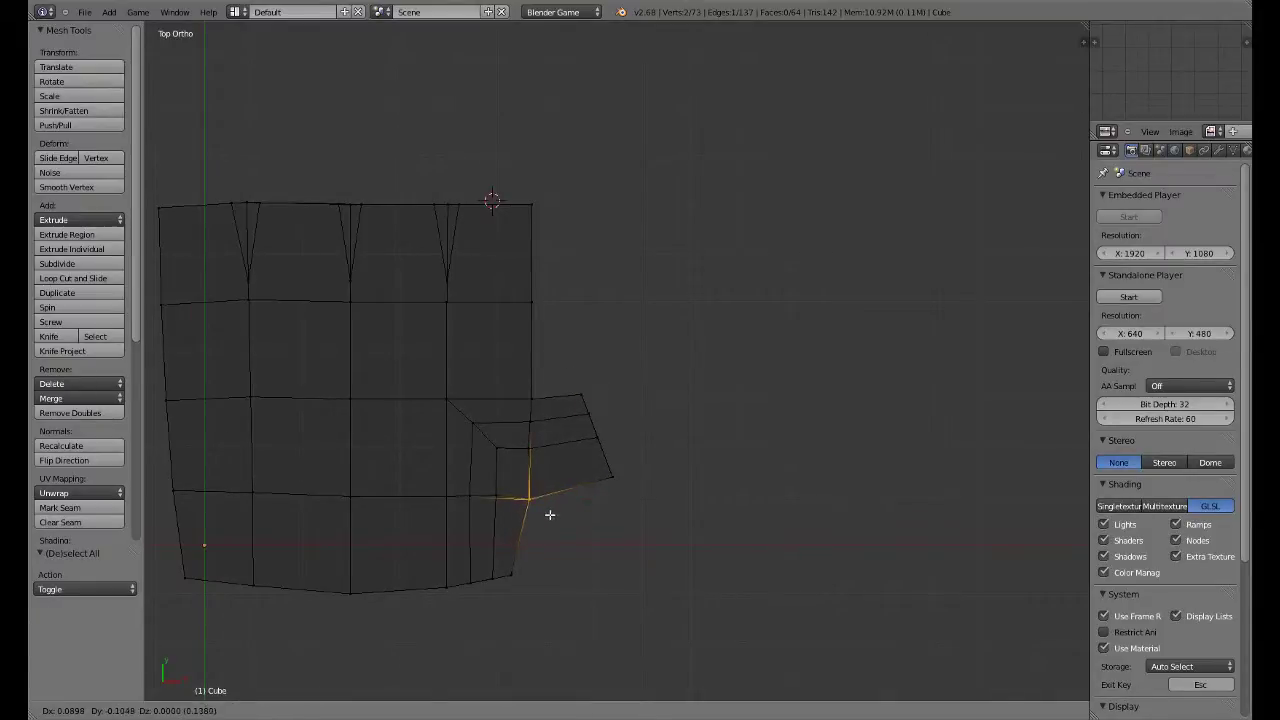
pyautogui.click(550, 516)
pyautogui.press('a')
pyautogui.press('c')
pyautogui.scroll(4, 493, 497)
pyautogui.click(494, 497)
pyautogui.rightClick(494, 497)
pyautogui.press('g')
pyautogui.click(497, 503)
pyautogui.press('a')
pyautogui.moveTo(550, 500); pyautogui.dragTo(590, 510, button='middle')
pyautogui.press('KP_7')
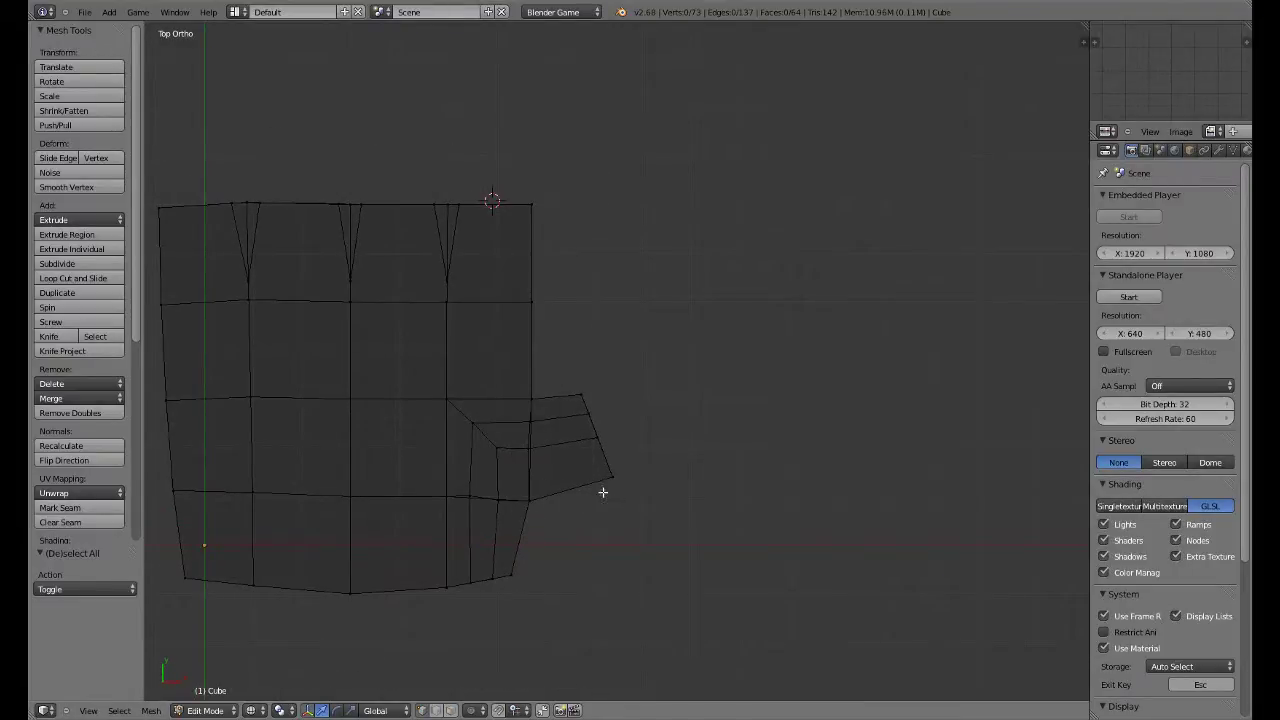
# Step: Rotate the thumb's end vertices by -24.753° and shift them toward +Y
pyautogui.press('a')
pyautogui.press('a')
pyautogui.press('c')
pyautogui.moveTo(582, 413); pyautogui.dragTo(602, 466)
pyautogui.rightClick(602, 466)
pyautogui.press('r')
pyautogui.click(678, 424)
pyautogui.press('g')
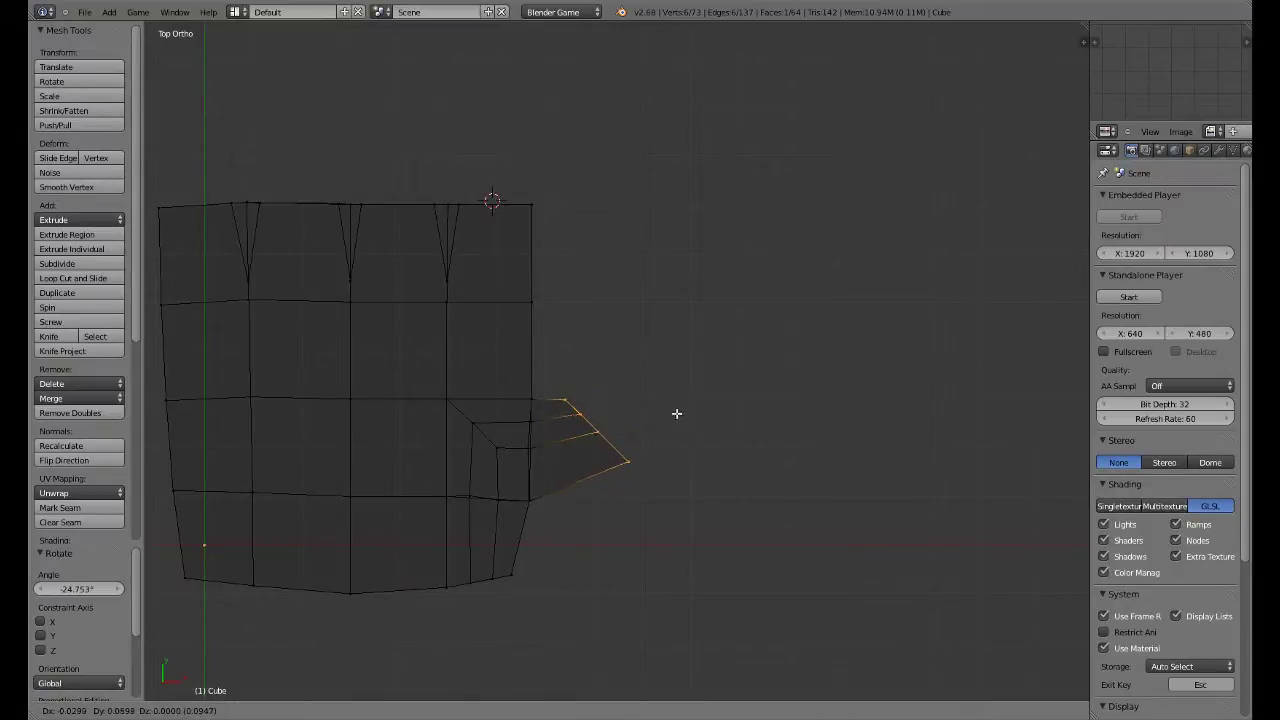
pyautogui.click(676, 404)
# Step: Nudge the thumb end's vertices except the +Y corner by (0.075, 0.180) and (-0.090, -0.105) in X and Y, and save
pyautogui.press('c')
pyautogui.middleClick(566, 389)
pyautogui.rightClick(556, 376)
pyautogui.press('g')
pyautogui.click(603, 381)
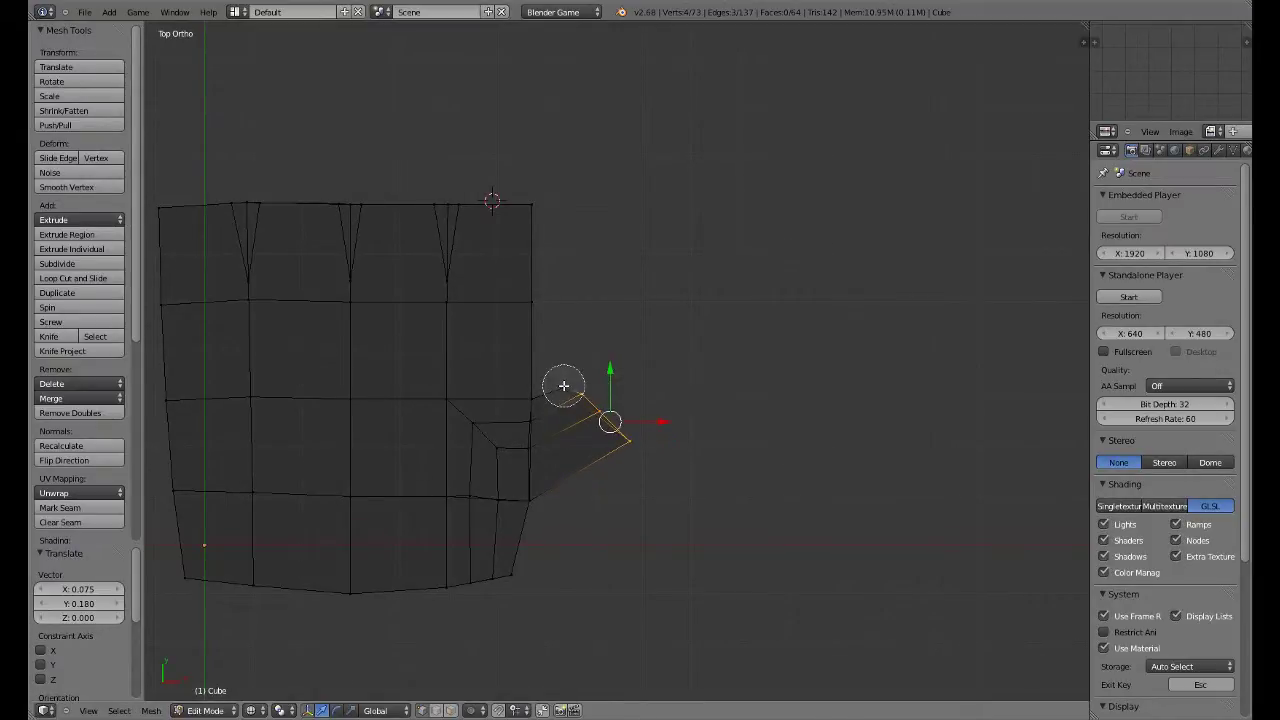
pyautogui.press('g')
pyautogui.click(617, 402)
pyautogui.hotkey('ctrl', 's')
pyautogui.click(622, 405)
# Step: Try a loop cut with 2 cuts across the palm beside the thumb, and undo it
pyautogui.moveTo(631, 411); pyautogui.dragTo(523, 404, button='middle')
pyautogui.press('z')
pyautogui.moveTo(671, 432); pyautogui.dragTo(578, 240, button='middle')
pyautogui.hotkey('ctrl', 'r')
pyautogui.scroll(1, 603, 415)
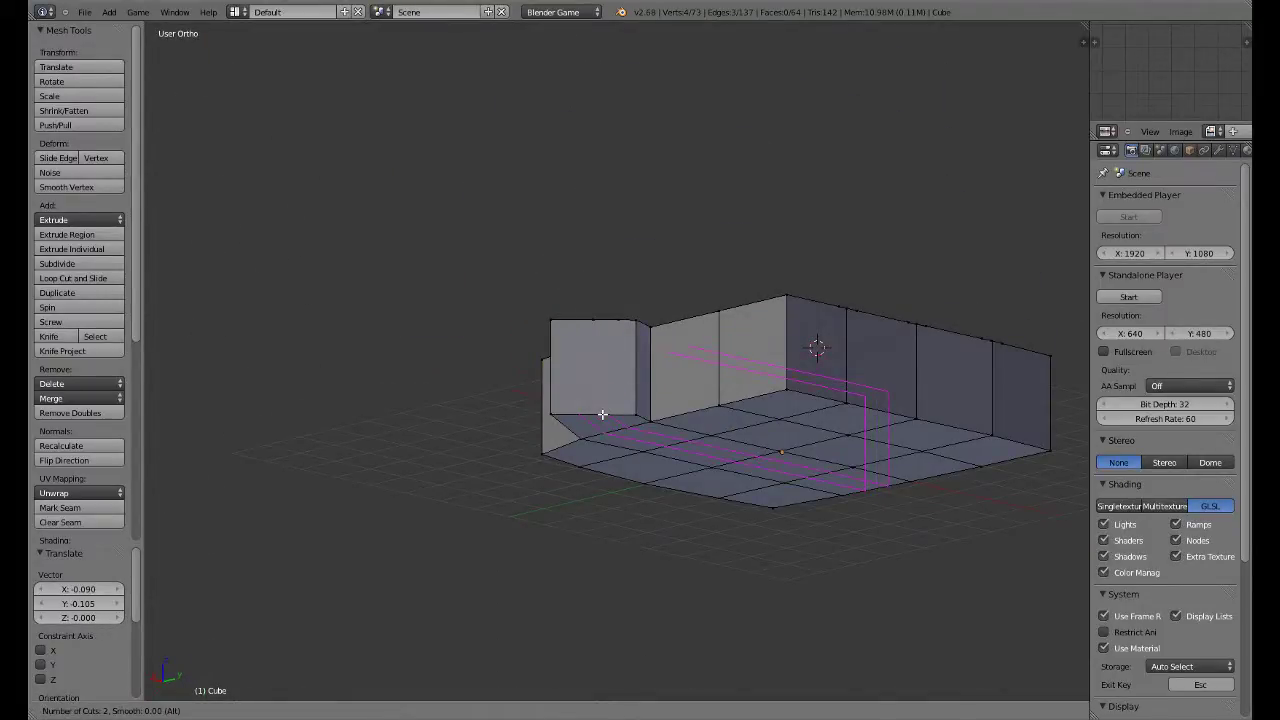
pyautogui.click(603, 415)
pyautogui.moveTo(603, 415); pyautogui.dragTo(663, 515, button='middle')
pyautogui.hotkey('ctrl', 'z')
# Step: Add a loop cut with 2 cuts across the palm in the row beside the thumb's base, and save the file
pyautogui.hotkey('ctrl', 'r')
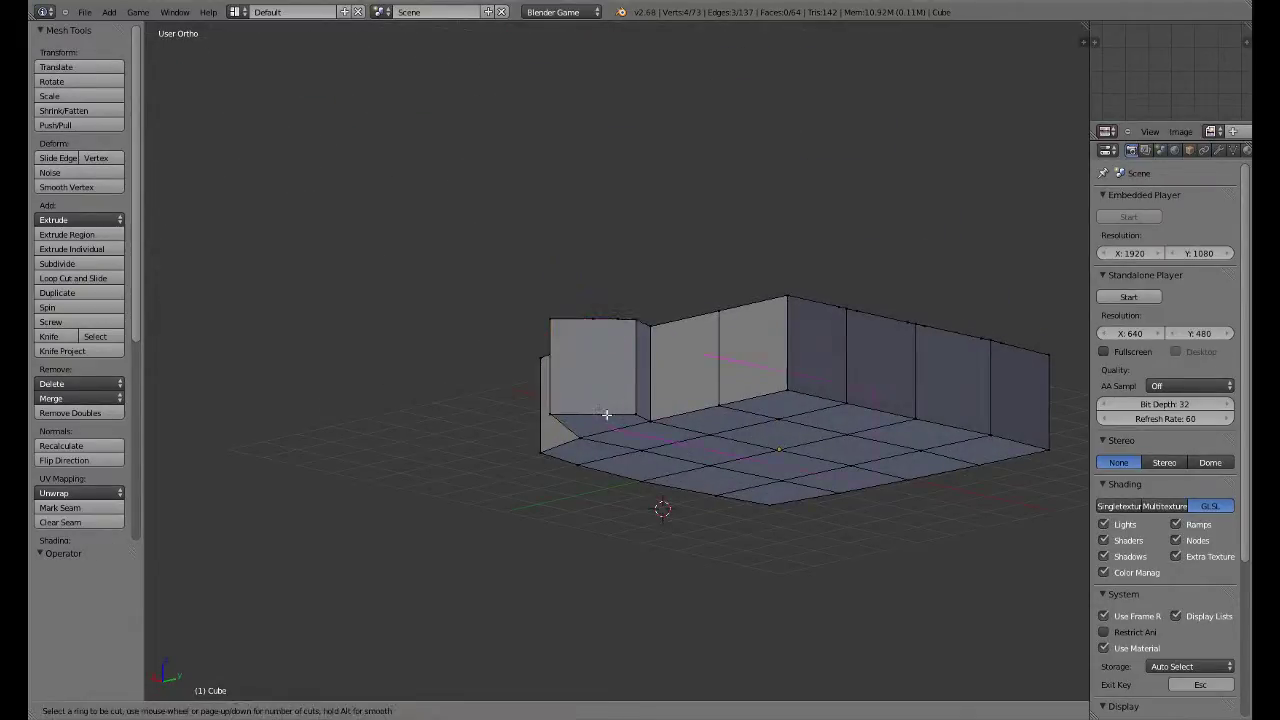
pyautogui.click(606, 415)
pyautogui.hotkey('ctrl', 's')
pyautogui.moveTo(606, 415); pyautogui.dragTo(704, 507, button='middle')
pyautogui.click(657, 451)
pyautogui.moveTo(539, 279); pyautogui.dragTo(524, 339, button='middle')
pyautogui.press('KP_7')
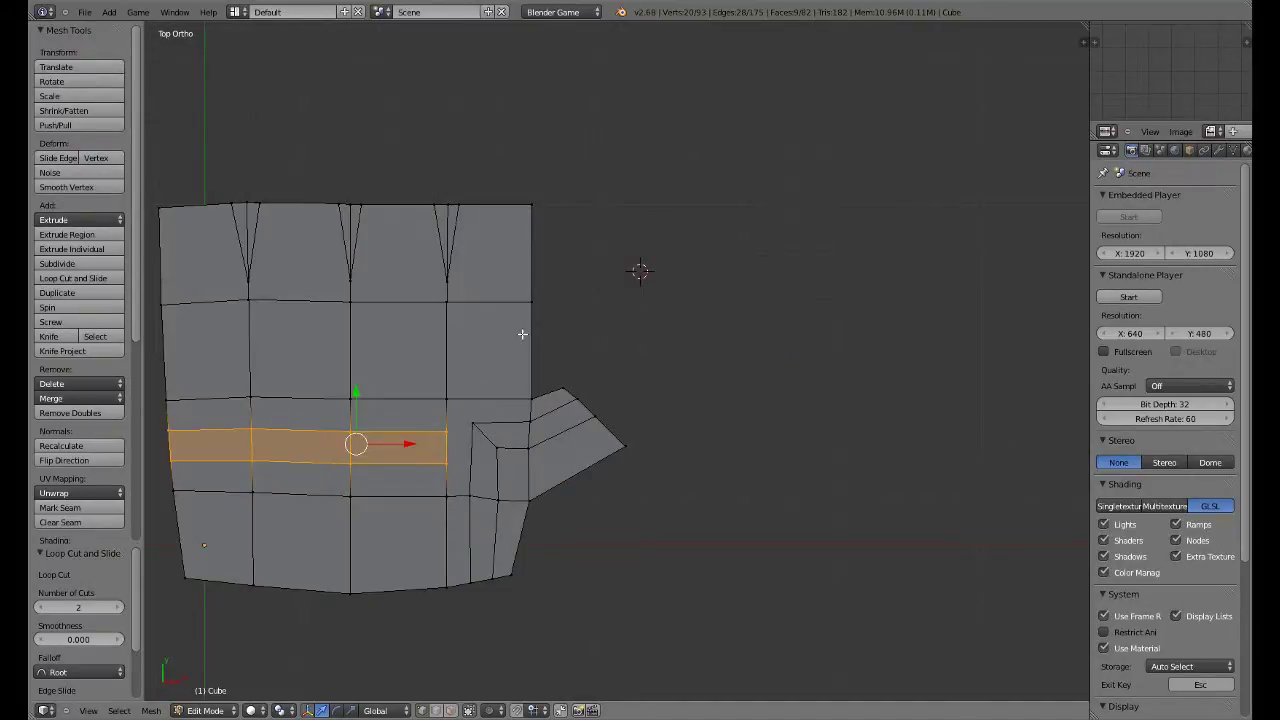
# Step: Move the inner corner vertex of the cut nearest the thumb toward +X and -Y
pyautogui.press('a')
pyautogui.moveTo(484, 431); pyautogui.dragTo(492, 452)
pyautogui.rightClick(496, 456)
pyautogui.press('g')
pyautogui.click(503, 471)
# Step: Move the outer cut's corner vertex by 0.090 in X and -0.120 in Y, and save over the file
pyautogui.press('a')
pyautogui.press('c')
pyautogui.click(484, 443)
pyautogui.rightClick(484, 443)
pyautogui.press('g')
pyautogui.click(489, 449)
pyautogui.hotkey('ctrl', 's')
pyautogui.click(502, 457)
# Step: Add a horizontal loop cut with 2 cuts to the palm's side wall between the thumb and the finger end
pyautogui.keyDown('shift'); pyautogui.moveTo(604, 422); pyautogui.dragTo(631, 526, button='middle'); pyautogui.keyUp('shift')
pyautogui.keyDown('shift'); pyautogui.moveTo(563, 354); pyautogui.dragTo(280, 430, button='middle'); pyautogui.keyUp('shift')
pyautogui.scroll(2, 586, 488)
pyautogui.keyDown('alt'); pyautogui.rightClick(520, 492); pyautogui.keyUp('alt')
pyautogui.scroll(-1, 522, 491)
pyautogui.press('z')
pyautogui.scroll(-2, 600, 380)
pyautogui.moveTo(692, 378); pyautogui.dragTo(697, 341, button='middle')
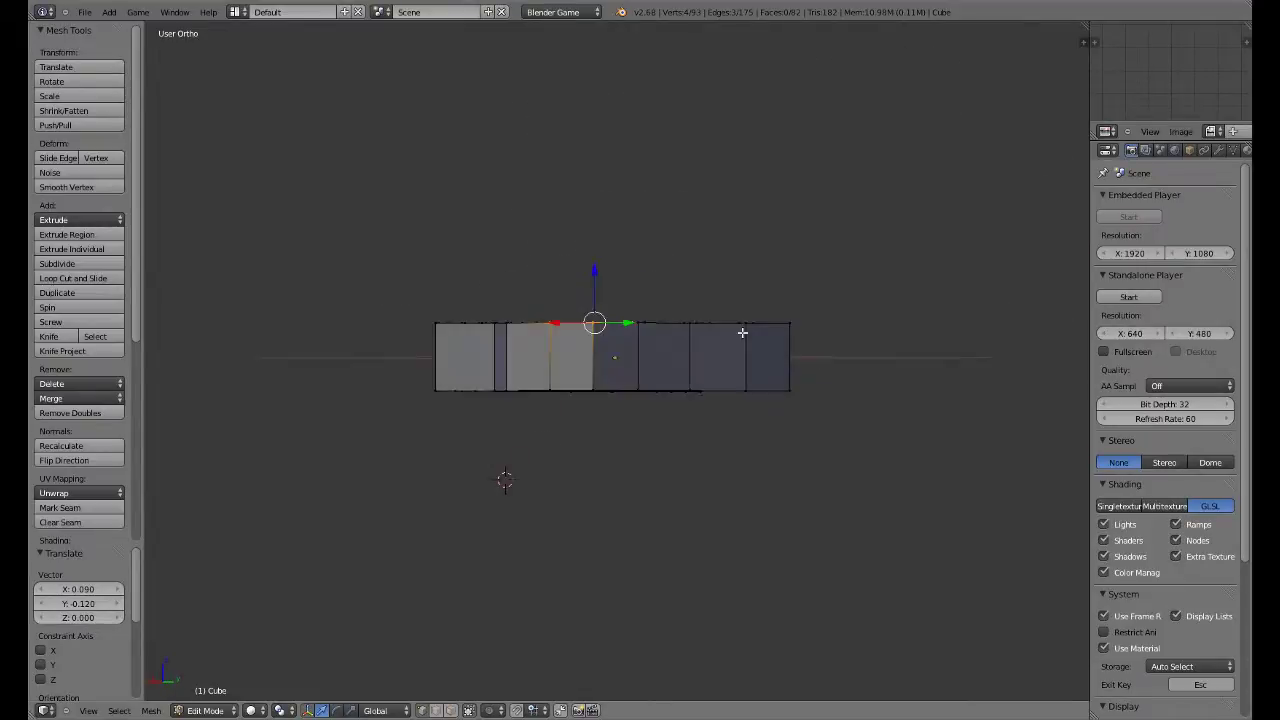
pyautogui.click(804, 377)
pyautogui.hotkey('ctrl', 'r')
pyautogui.scroll(1, 592, 350)
pyautogui.click(592, 350)
pyautogui.click(592, 350)
pyautogui.moveTo(592, 350); pyautogui.dragTo(650, 376, button='middle')
# Step: Add a horizontal loop cut with 2 cuts around the palm's side wall opposite the thumb, continuing along the wrist end
pyautogui.hotkey('ctrl', 'r')
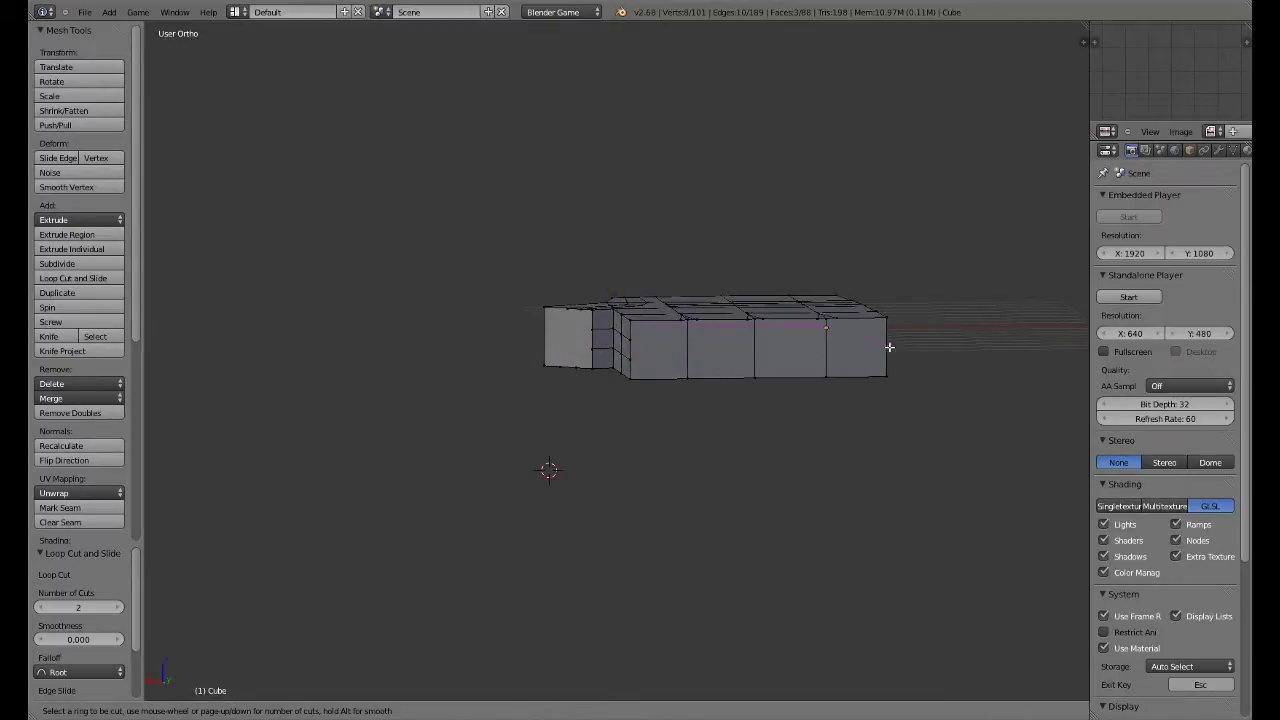
pyautogui.scroll(1, 889, 347)
pyautogui.click(889, 347)
pyautogui.moveTo(889, 347); pyautogui.dragTo(951, 356, button='middle')
pyautogui.moveTo(570, 349); pyautogui.dragTo(640, 346, button='middle')
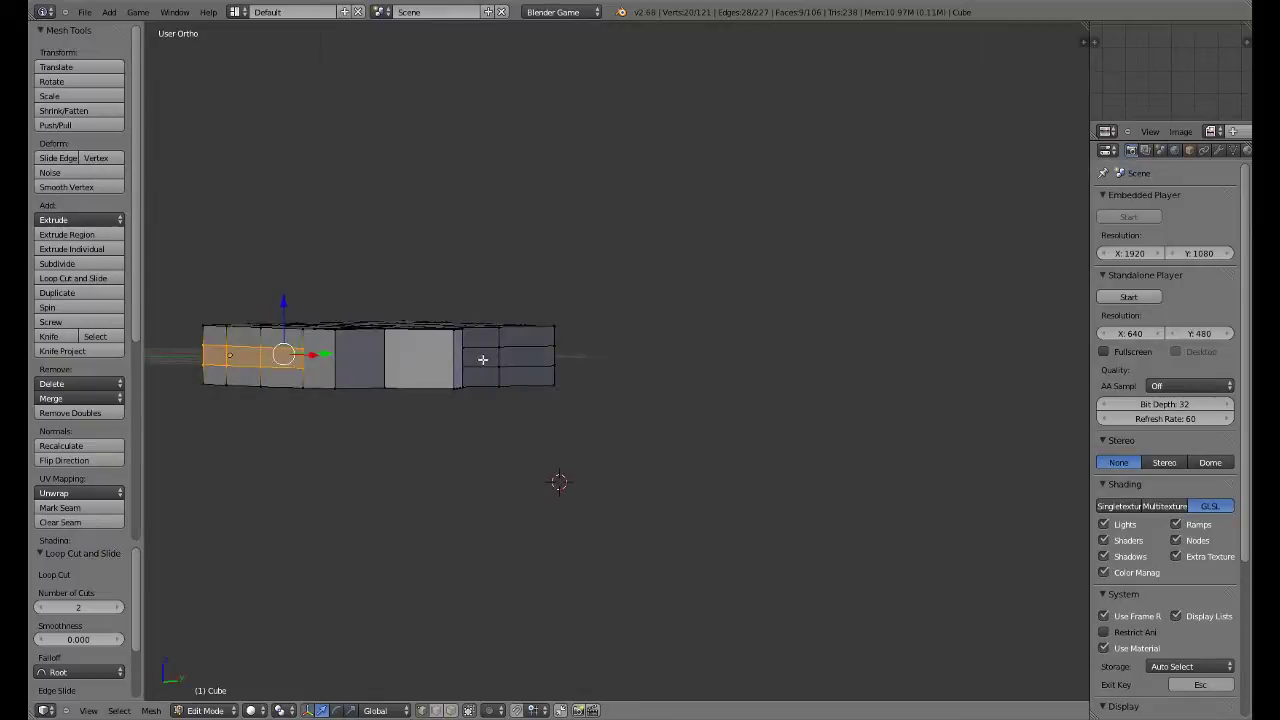
# Step: Add a horizontal loop cut through the remaining uncut side walls around the thumb's base
pyautogui.hotkey('ctrl', 'r')
pyautogui.click(341, 358)
pyautogui.moveTo(341, 358); pyautogui.dragTo(415, 389, button='middle')
pyautogui.hotkey('ctrl', 'r')
pyautogui.press('Escape')
# Step: Connect the loose cut vertices at the wrist corner below the thumb with new edges
pyautogui.rightClick(375, 383)
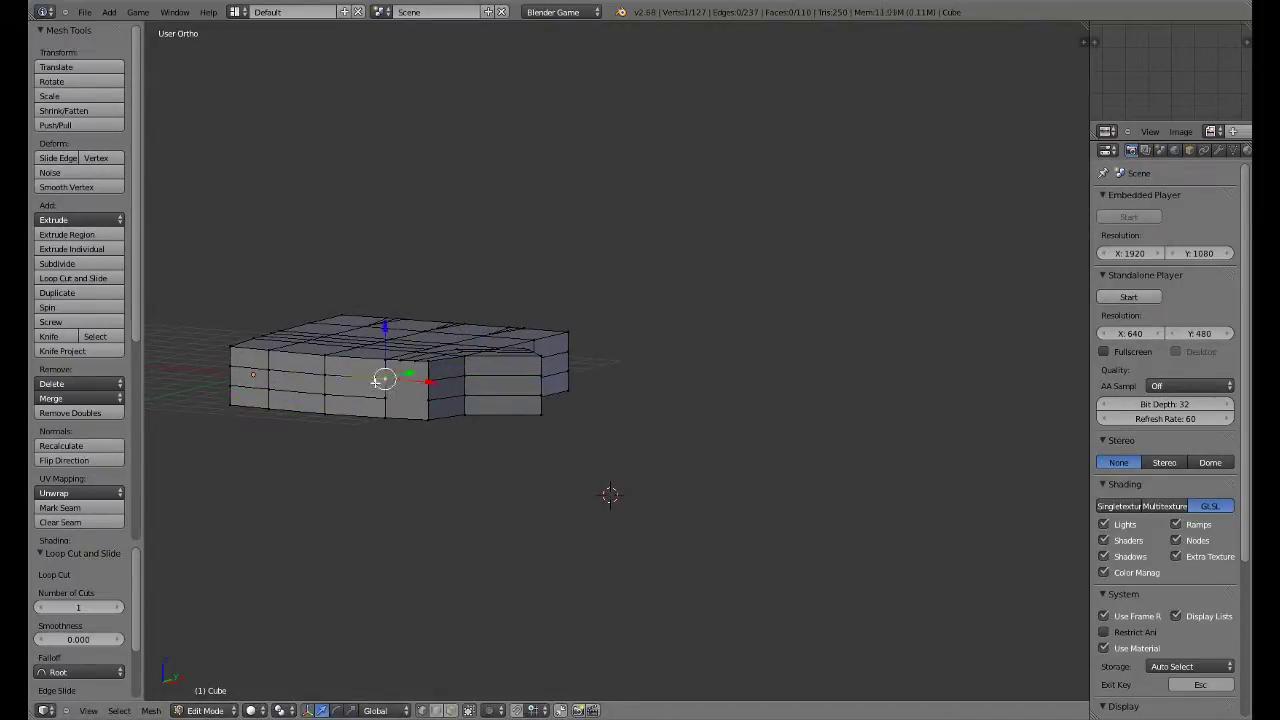
pyautogui.press('f')
pyautogui.rightClick(428, 400)
pyautogui.moveTo(508, 392); pyautogui.dragTo(469, 406, button='middle')
pyautogui.scroll(1, 492, 410)
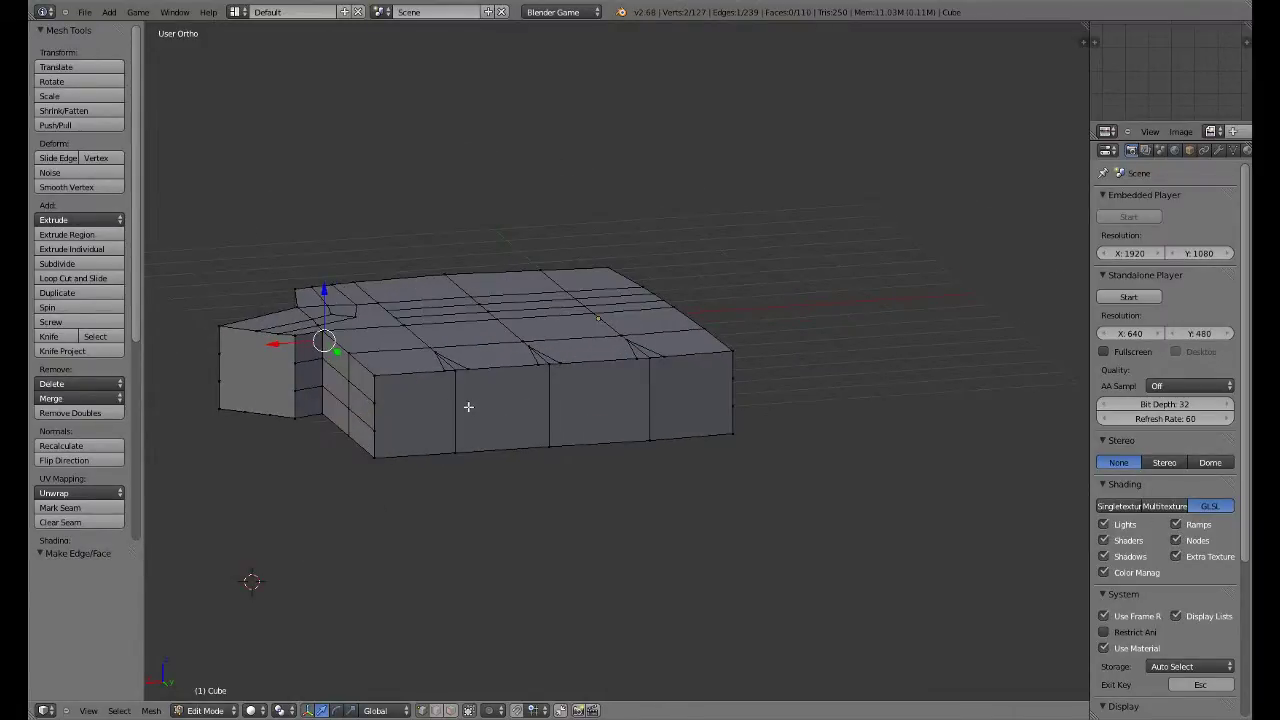
# Step: Delete the four end faces of the palm where the fingers attach
pyautogui.rightClick(414, 409)
pyautogui.press('x')
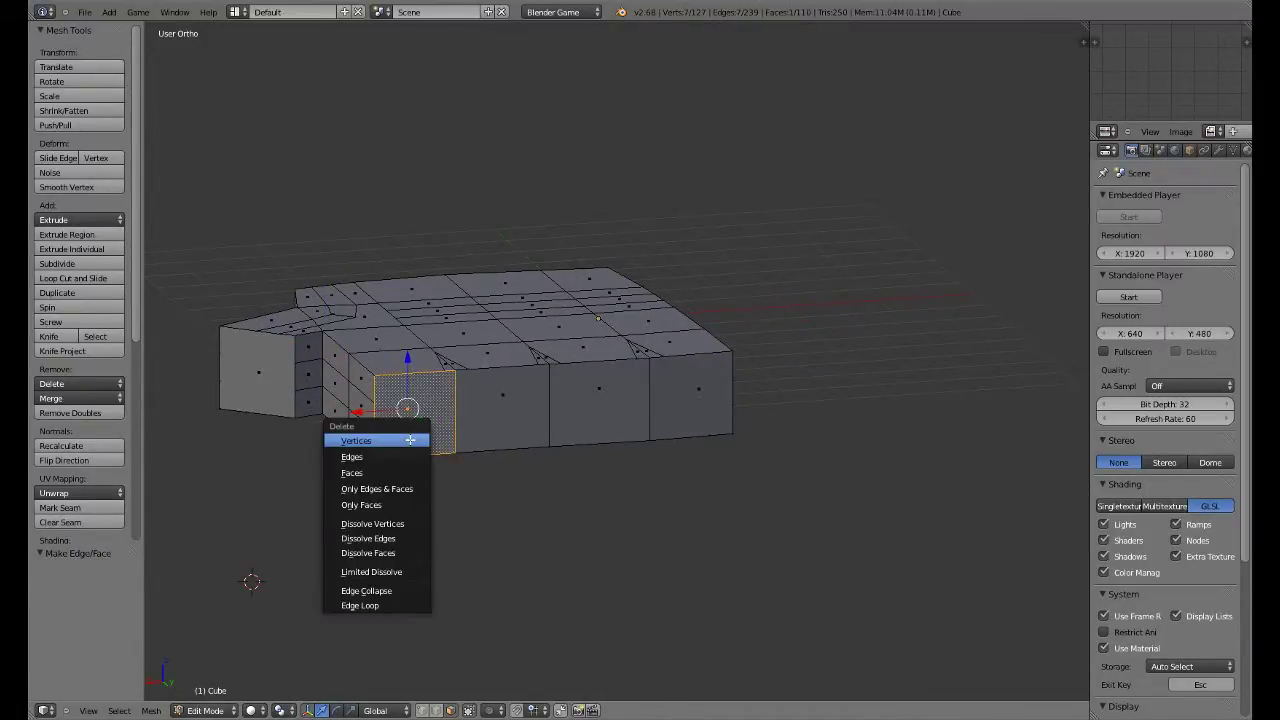
pyautogui.click(375, 468)
pyautogui.rightClick(502, 408)
pyautogui.press('x')
pyautogui.click(502, 410)
pyautogui.rightClick(636, 401)
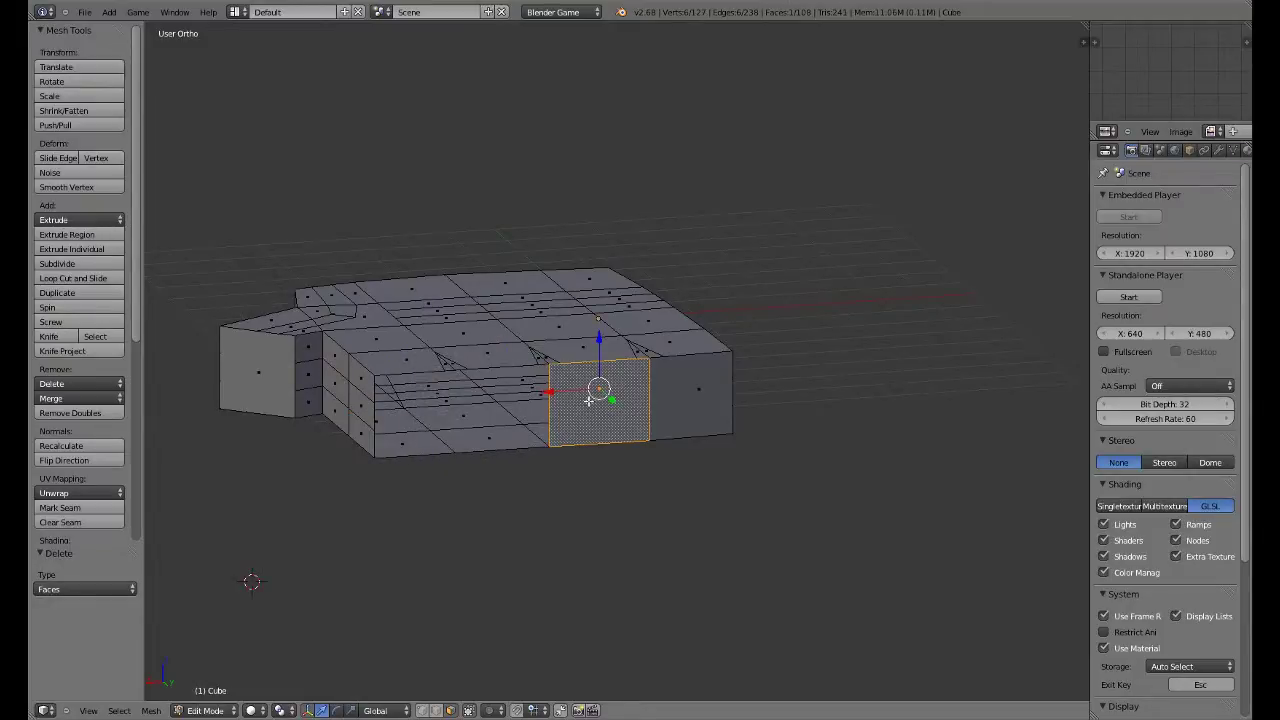
pyautogui.press('x')
pyautogui.click(640, 400)
pyautogui.rightClick(680, 397)
pyautogui.press('x')
pyautogui.click(680, 397)
# Step: Knife three V-shaped cuts into the palm's underside at the open finger end, matching the ones on the top surface
pyautogui.moveTo(680, 397); pyautogui.dragTo(664, 445, button='middle')
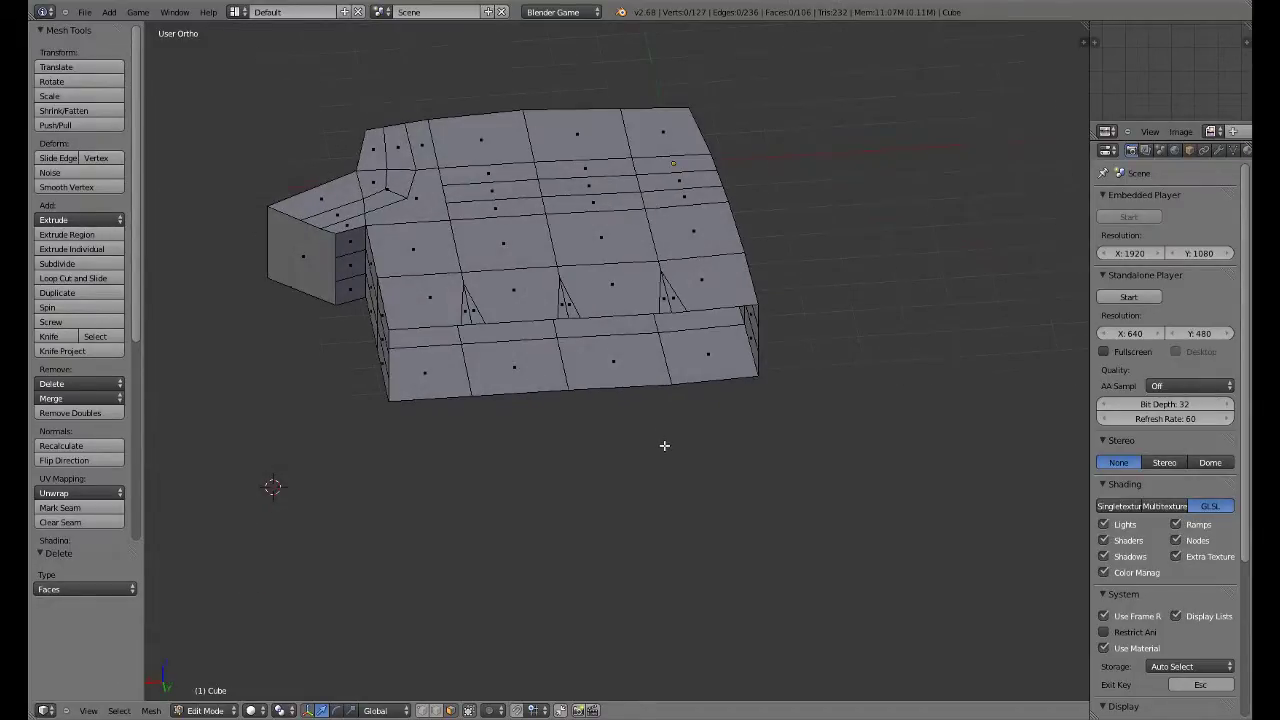
pyautogui.press('k')
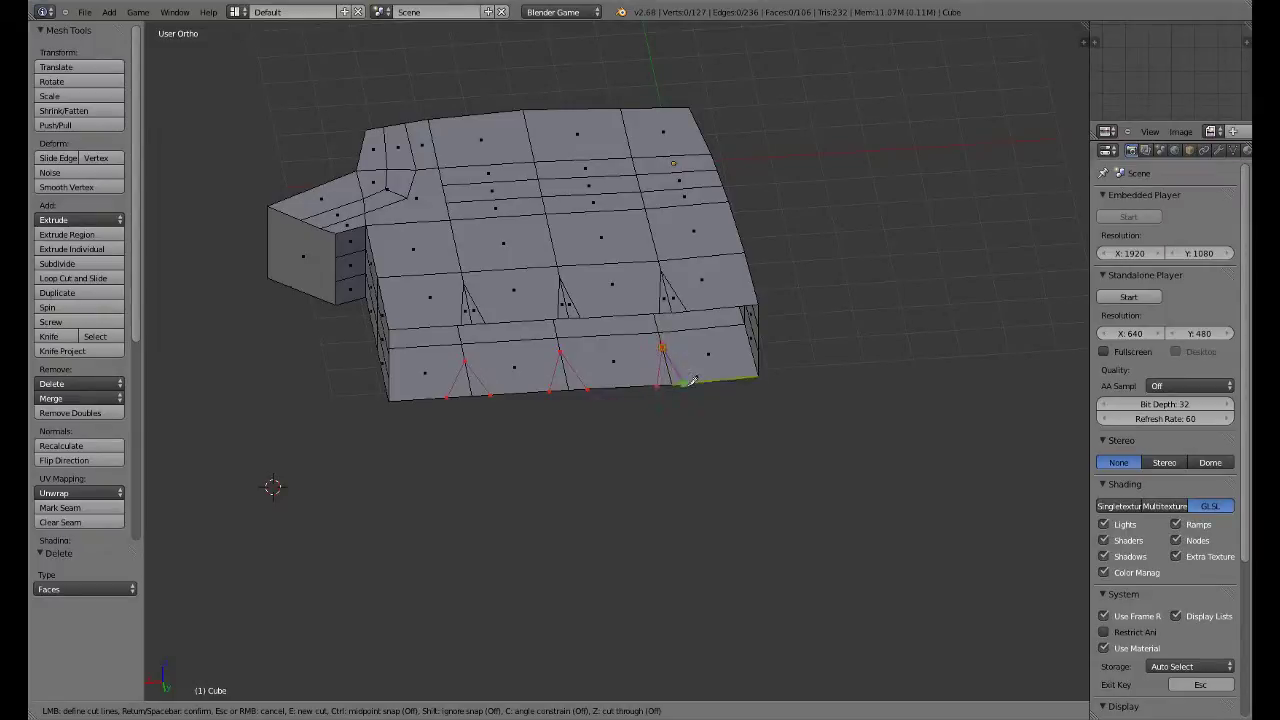
pyautogui.press('Return')
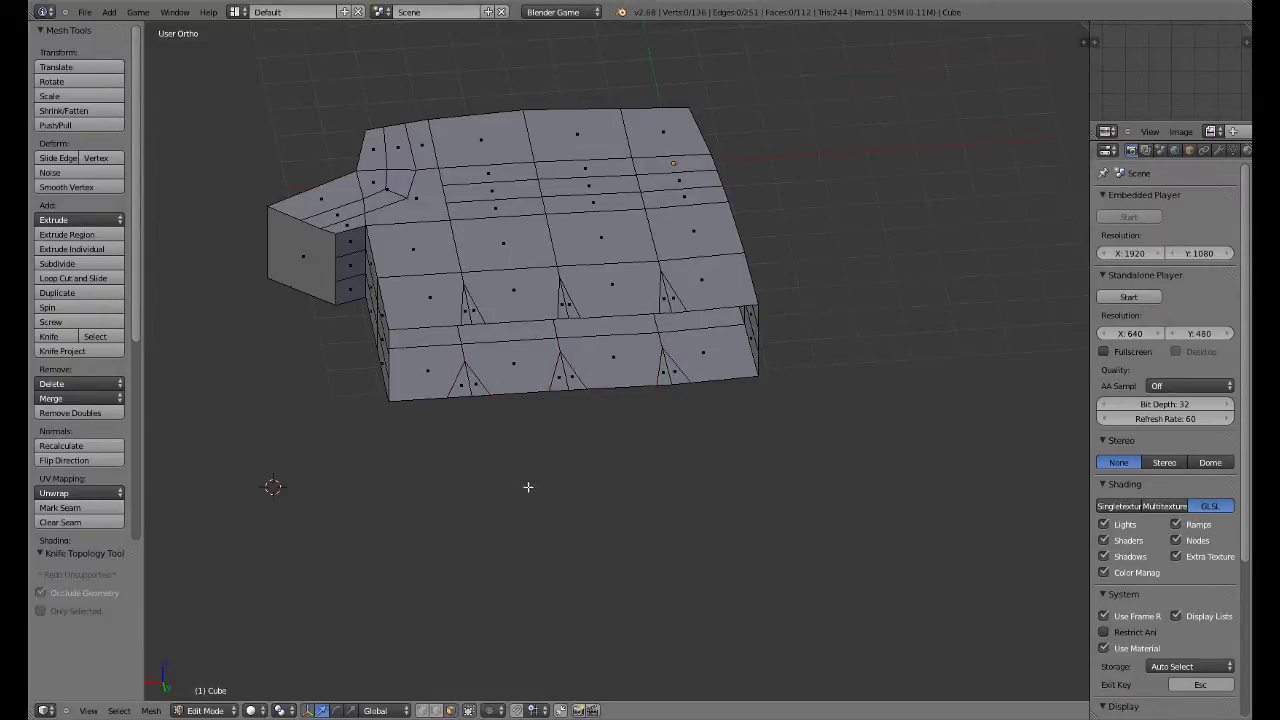
# Step: Move both end vertices of the underside V cut nearest the thumb into line with the top V in top view
pyautogui.scroll(2, 510, 490)
pyautogui.press('KP_7')
pyautogui.press('z')
pyautogui.keyDown('shift'); pyautogui.moveTo(750, 533); pyautogui.dragTo(566, 422, button='middle'); pyautogui.keyUp('shift')
pyautogui.scroll(3, 574, 660)
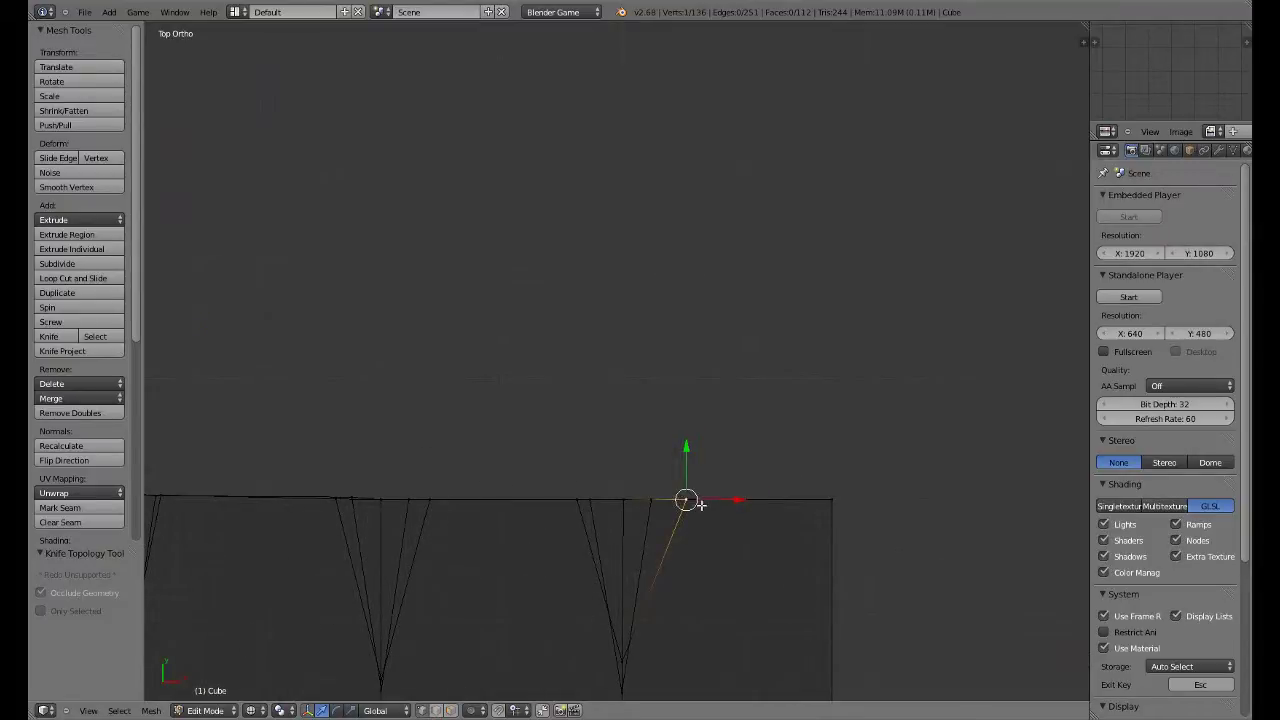
pyautogui.press('g')
pyautogui.click(669, 503)
pyautogui.rightClick(573, 505)
pyautogui.press('g')
pyautogui.click(586, 504)
# Step: Move both end vertices of the middle underside V cut into line with the top V
pyautogui.rightClick(437, 510)
pyautogui.press('g')
pyautogui.click(414, 506)
pyautogui.rightClick(340, 507)
pyautogui.press('g')
pyautogui.click(354, 507)
# Step: Move both end vertices of the underside V cut farthest from the thumb into line with the top V
pyautogui.keyDown('shift'); pyautogui.moveTo(330, 515); pyautogui.dragTo(635, 451, button='middle'); pyautogui.keyUp('shift')
pyautogui.press('a')
pyautogui.rightClick(479, 440)
pyautogui.press('g')
pyautogui.click(472, 438)
pyautogui.press('a')
pyautogui.rightClick(384, 445)
pyautogui.press('g')
pyautogui.click(387, 442)
# Step: Fill two adjoining faces between the top and underside V ends nearest the thumb to separate the finger openings
pyautogui.scroll(-4, 480, 466)
pyautogui.moveTo(520, 467); pyautogui.dragTo(357, 443, button='middle')
pyautogui.press('z')
pyautogui.moveTo(545, 515)
pyautogui.mouseDown(button='middle')
pyautogui.moveTo(474, 458)
pyautogui.moveTo(454, 412)
pyautogui.mouseUp(button='middle')
pyautogui.rightClick(449, 490)
pyautogui.keyDown('shift'); pyautogui.rightClick(463, 489); pyautogui.keyUp('shift')
pyautogui.keyDown('shift'); pyautogui.rightClick(450, 394); pyautogui.keyUp('shift')
pyautogui.keyDown('shift'); pyautogui.rightClick(464, 392); pyautogui.keyUp('shift')
pyautogui.press('f')
pyautogui.rightClick(475, 393)
pyautogui.keyDown('shift'); pyautogui.rightClick(479, 487); pyautogui.keyUp('shift')
pyautogui.keyDown('shift'); pyautogui.rightClick(460, 491); pyautogui.keyUp('shift')
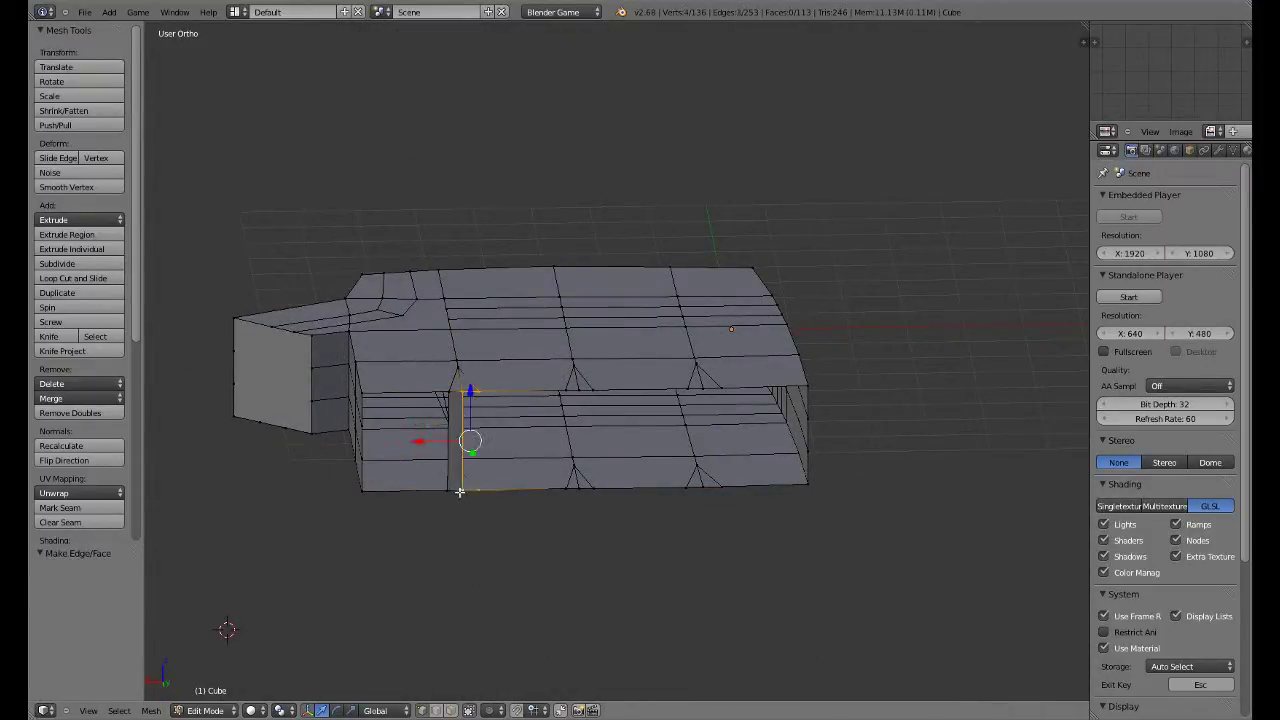
pyautogui.rightClick(569, 487)
pyautogui.keyDown('shift'); pyautogui.rightClick(580, 488); pyautogui.keyUp('shift')
pyautogui.keyDown('shift'); pyautogui.rightClick(565, 390); pyautogui.keyUp('shift')
pyautogui.keyDown('shift'); pyautogui.rightClick(579, 390); pyautogui.keyUp('shift')
pyautogui.keyDown('shift'); pyautogui.rightClick(594, 390); pyautogui.keyUp('shift')
pyautogui.keyDown('shift'); pyautogui.rightClick(597, 487); pyautogui.keyUp('shift')
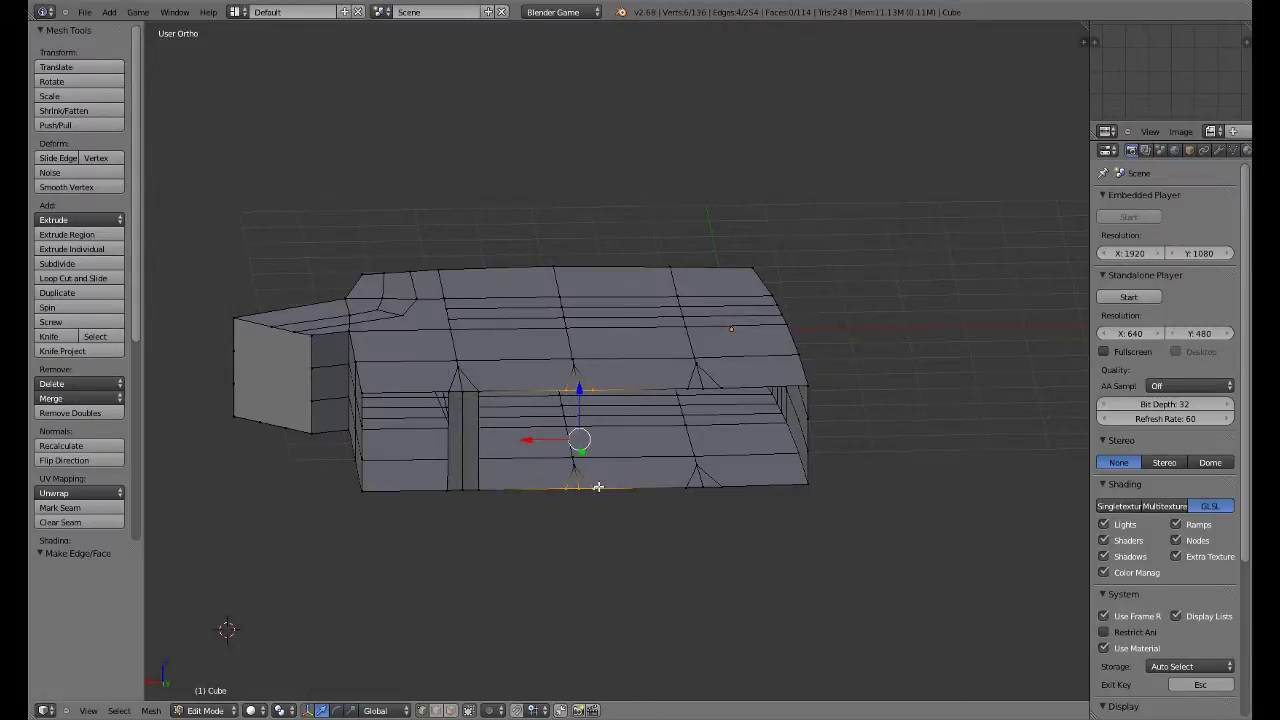
pyautogui.hotkey('ctrl', 'z')
# Step: Fill two adjoining faces between the top and underside ends of the middle V cuts
pyautogui.hotkey('shift', 'c')
pyautogui.middleClick(693, 374)
pyautogui.middleClick(695, 459)
pyautogui.rightClick(697, 460)
pyautogui.press('f')
pyautogui.press('c')
pyautogui.middleClick(648, 375)
pyautogui.middleClick(654, 462)
pyautogui.rightClick(655, 462)
pyautogui.keyDown('shift'); pyautogui.rightClick(691, 456); pyautogui.keyUp('shift')
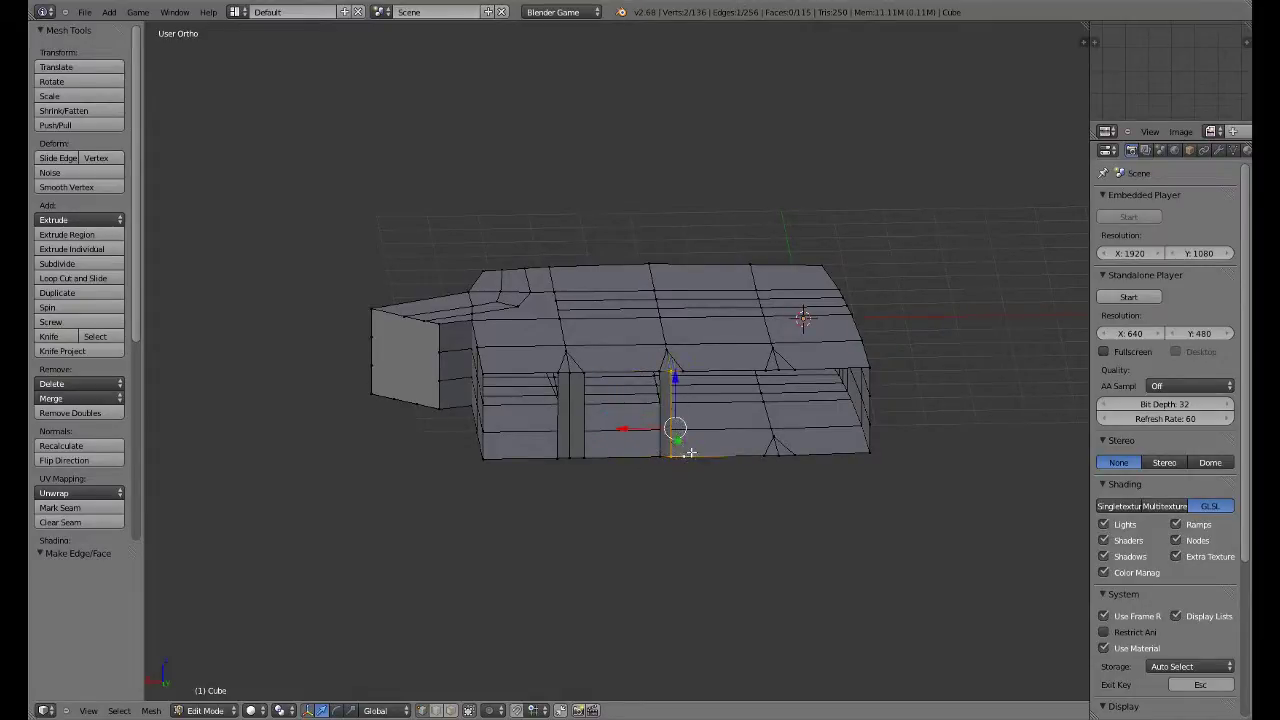
pyautogui.press('f')
# Step: Fill two adjoining faces between the top and underside ends of the V cuts farthest from the thumb
pyautogui.keyDown('shift'); pyautogui.moveTo(740, 411); pyautogui.dragTo(614, 471, button='middle'); pyautogui.keyUp('shift')
pyautogui.scroll(2, 616, 472)
pyautogui.rightClick(647, 459)
pyautogui.keyDown('shift'); pyautogui.rightClick(667, 461); pyautogui.keyUp('shift')
pyautogui.press('f')
pyautogui.hotkey('ctrl', 'z')
pyautogui.keyDown('shift'); pyautogui.rightClick(647, 588); pyautogui.keyUp('shift')
pyautogui.keyDown('shift'); pyautogui.rightClick(668, 585); pyautogui.keyUp('shift')
pyautogui.press('f')
pyautogui.rightClick(689, 583)
pyautogui.keyDown('shift'); pyautogui.rightClick(667, 459); pyautogui.keyUp('shift')
pyautogui.keyDown('shift'); pyautogui.rightClick(689, 459); pyautogui.keyUp('shift')
pyautogui.keyDown('shift'); pyautogui.rightClick(666, 581); pyautogui.keyUp('shift')
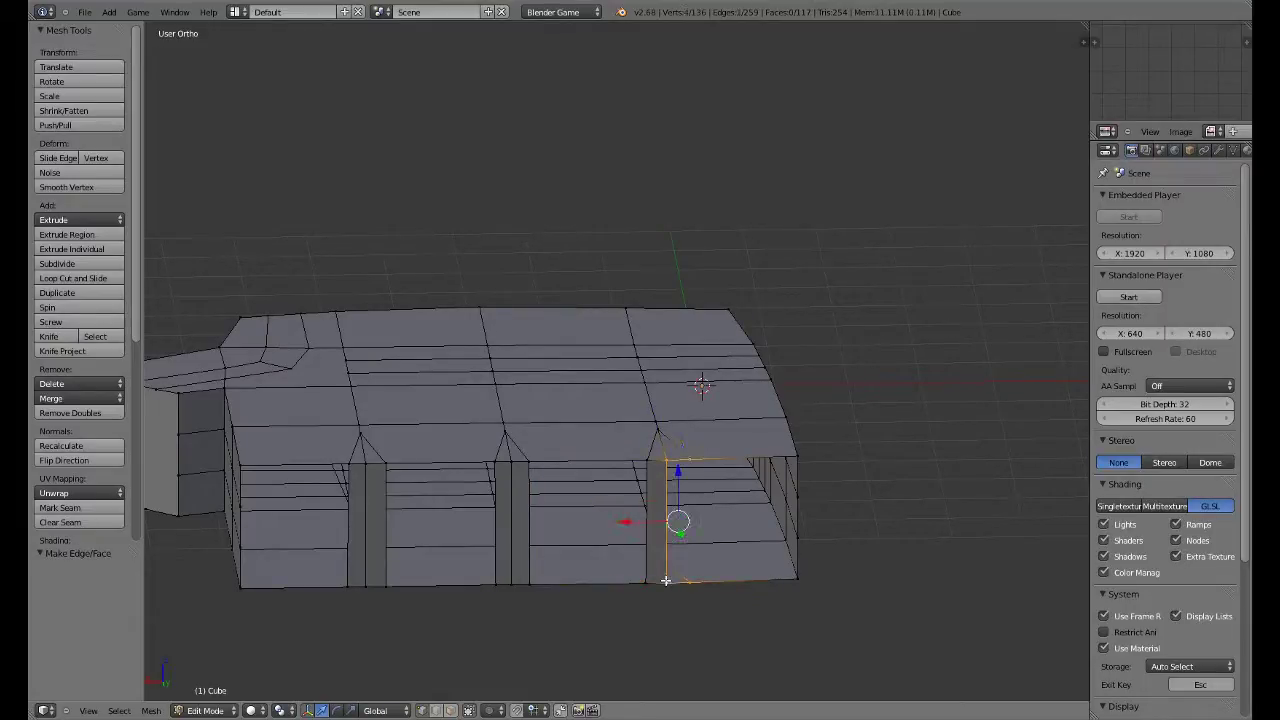
# Step: Add a horizontal loop cut with 2 cuts to each of the three dividers between the finger openings, and save over the file
pyautogui.press('z')
pyautogui.moveTo(720, 567)
pyautogui.mouseDown(button='middle')
pyautogui.moveTo(748, 571)
pyautogui.moveTo(710, 568)
pyautogui.mouseUp(button='middle')
pyautogui.press('z')
pyautogui.hotkey('ctrl', 'r')
pyautogui.scroll(1, 663, 537)
pyautogui.click(660, 537)
pyautogui.hotkey('ctrl', 'r')
pyautogui.scroll(1, 491, 535)
pyautogui.click(491, 535)
pyautogui.hotkey('ctrl', 'r')
pyautogui.scroll(1, 356, 533)
pyautogui.click(356, 534)
pyautogui.moveTo(400, 539); pyautogui.dragTo(521, 530, button='middle')
pyautogui.scroll(-4, 420, 539)
pyautogui.hotkey('ctrl', 's')
pyautogui.click(424, 538)
# Step: Select the border edge loop of the finger opening nearest the thumb and extrude it 6.174 along Y
pyautogui.scroll(2, 514, 544)
pyautogui.keyDown('alt'); pyautogui.rightClick(449, 475); pyautogui.keyUp('alt')
pyautogui.keyDown('alt'); pyautogui.rightClick(455, 466); pyautogui.keyUp('alt')
pyautogui.press('KP_7')
pyautogui.scroll(-4, 836, 362)
pyautogui.keyDown('shift'); pyautogui.moveTo(848, 354); pyautogui.dragTo(682, 504, button='middle'); pyautogui.keyUp('shift')
pyautogui.press('e')
pyautogui.press('y')
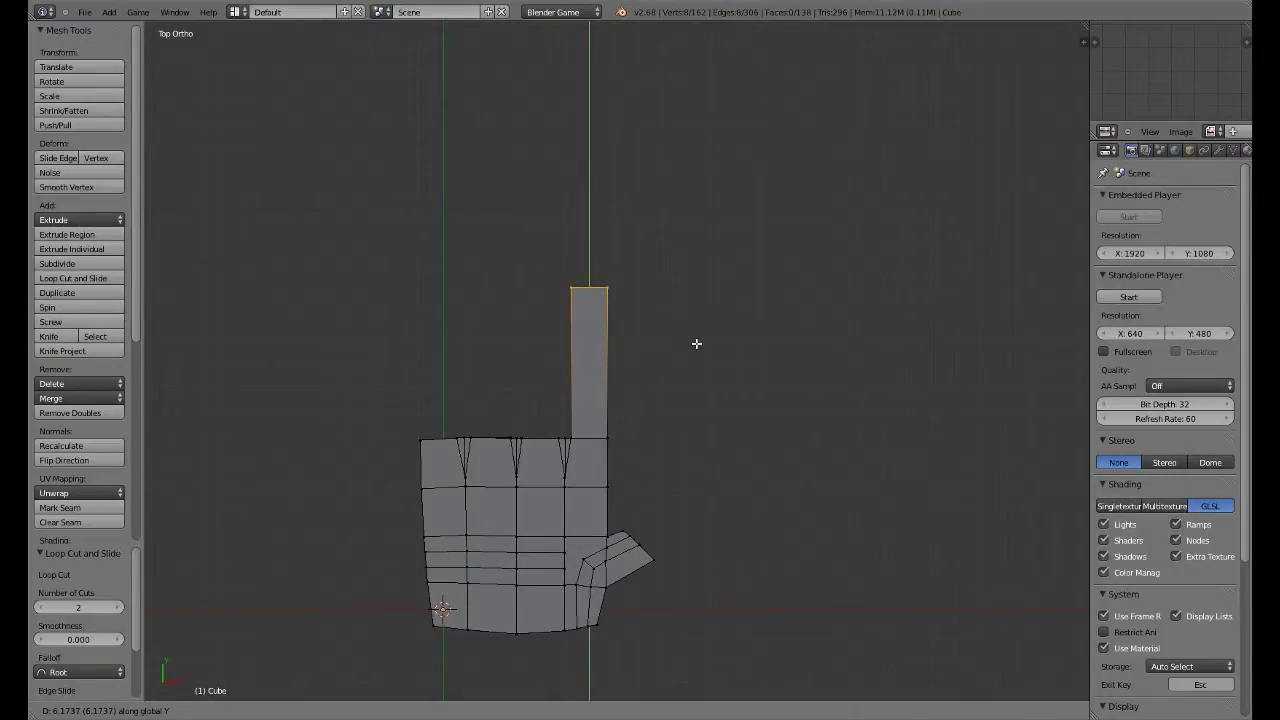
pyautogui.click(697, 343)
# Step: Add a lengthwise loop cut with 2 cuts along one broad face of the extruded finger
pyautogui.scroll(1, 700, 363)
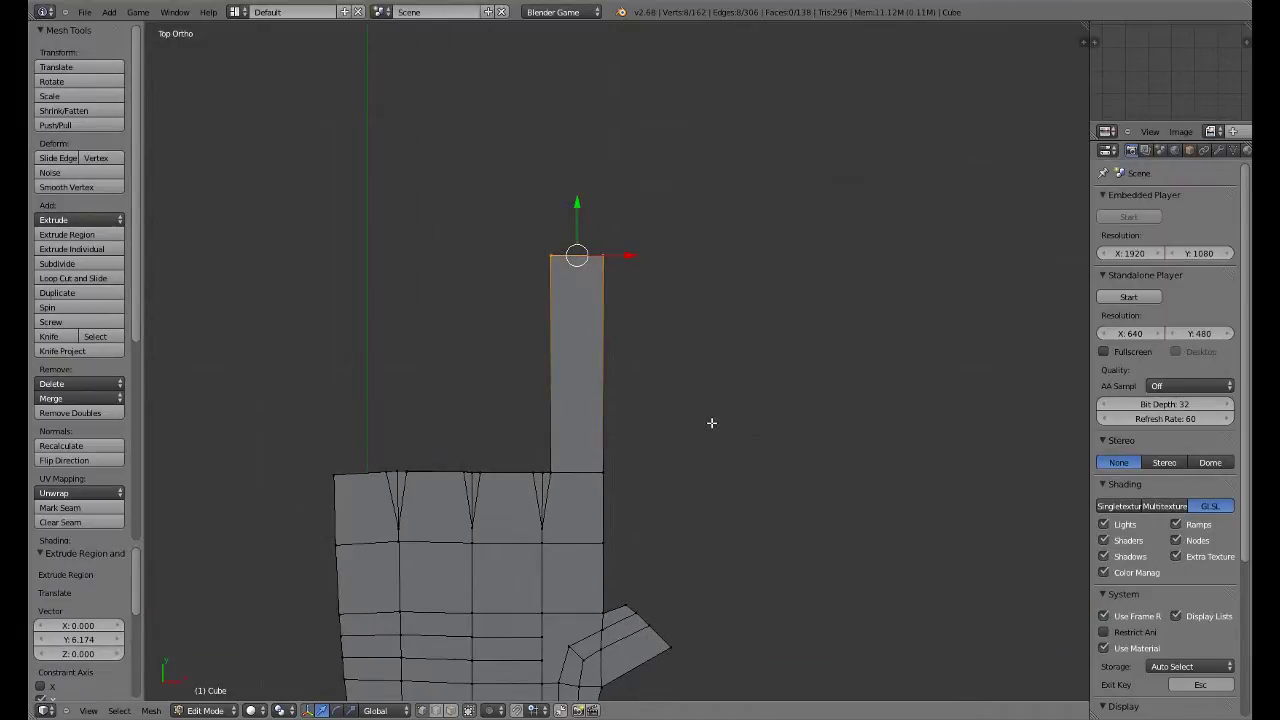
pyautogui.scroll(-1, 711, 423)
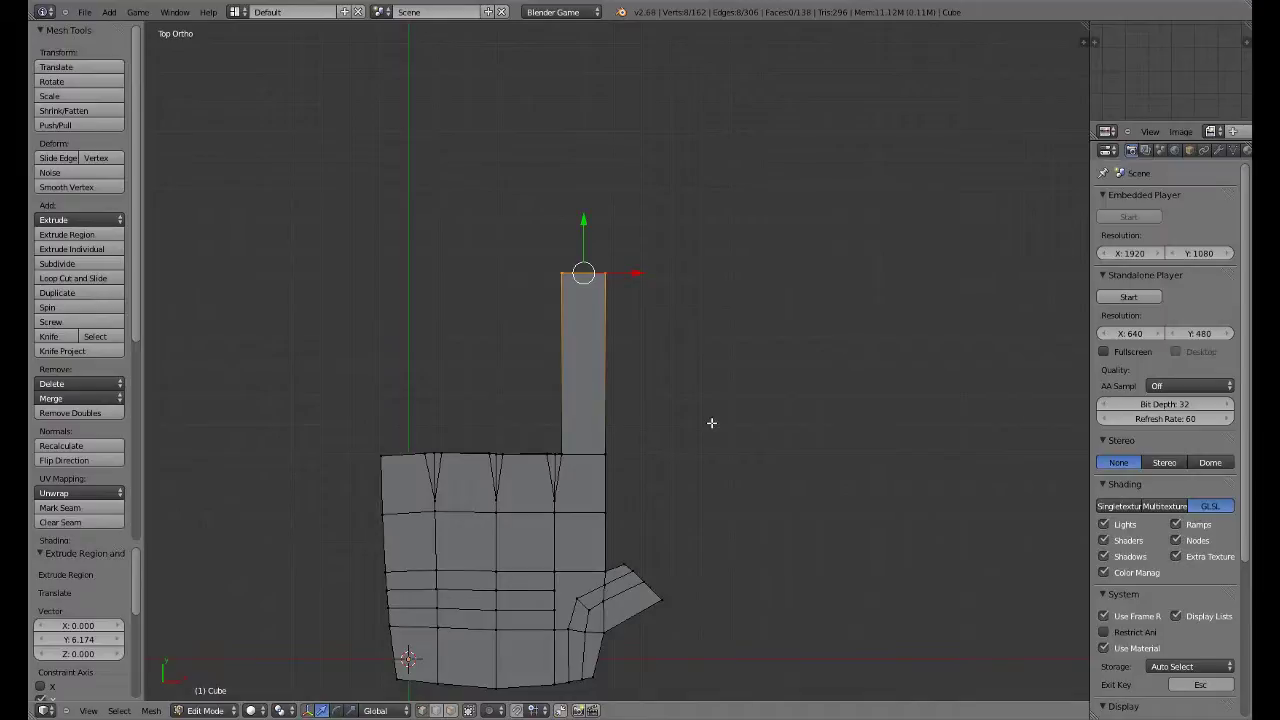
pyautogui.moveTo(711, 423); pyautogui.dragTo(652, 361, button='middle')
pyautogui.hotkey('ctrl', 'r')
pyautogui.scroll(1, 673, 420)
pyautogui.click(672, 420)
pyautogui.click(672, 420)
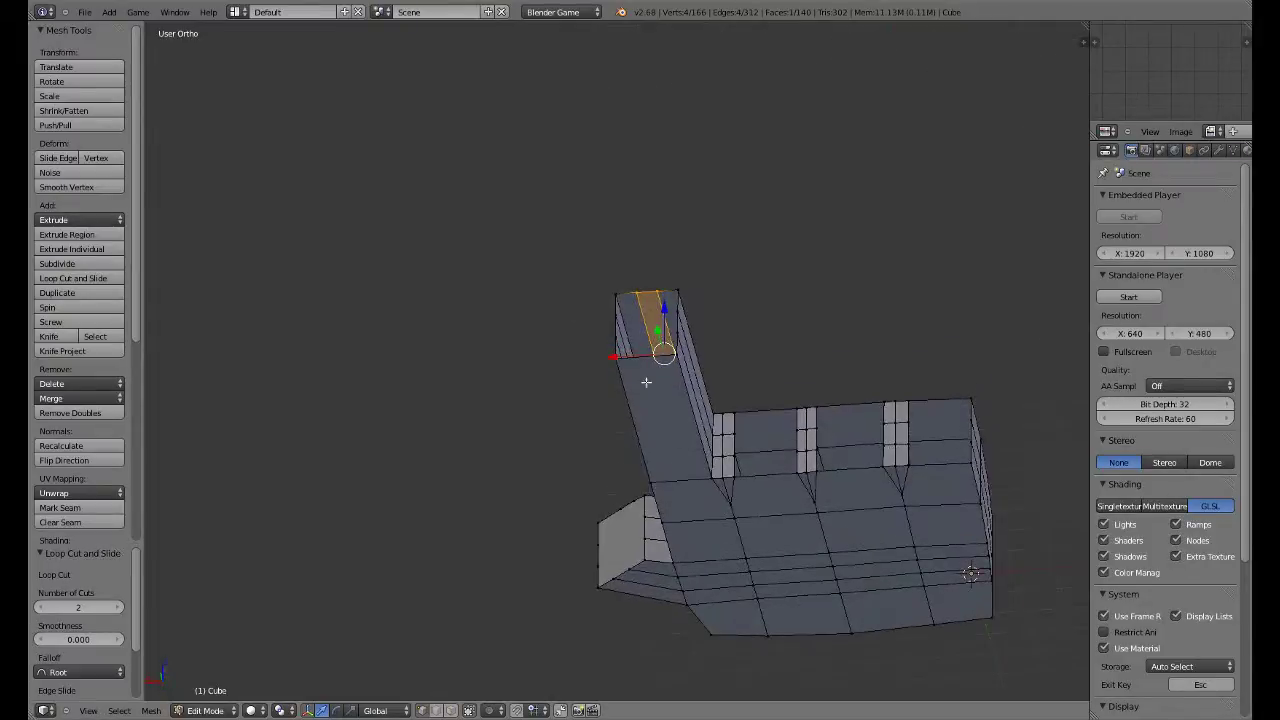
# Step: Add a lengthwise loop cut with 2 cuts along the extruded finger's opposite broad face
pyautogui.hotkey('ctrl', 'r')
pyautogui.scroll(1, 649, 371)
pyautogui.click(649, 371)
pyautogui.click(649, 371)
pyautogui.moveTo(668, 440); pyautogui.dragTo(700, 534, button='middle')
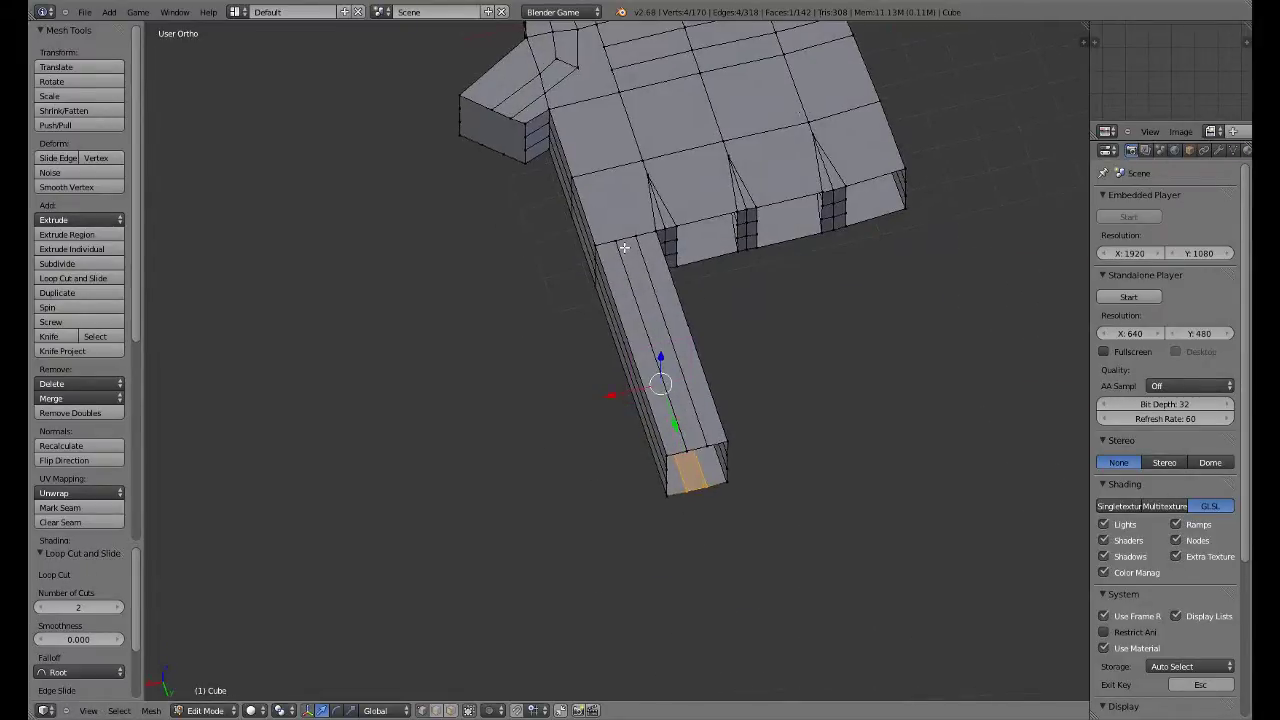
pyautogui.hotkey('ctrl', 'r')
pyautogui.scroll(1, 599, 167)
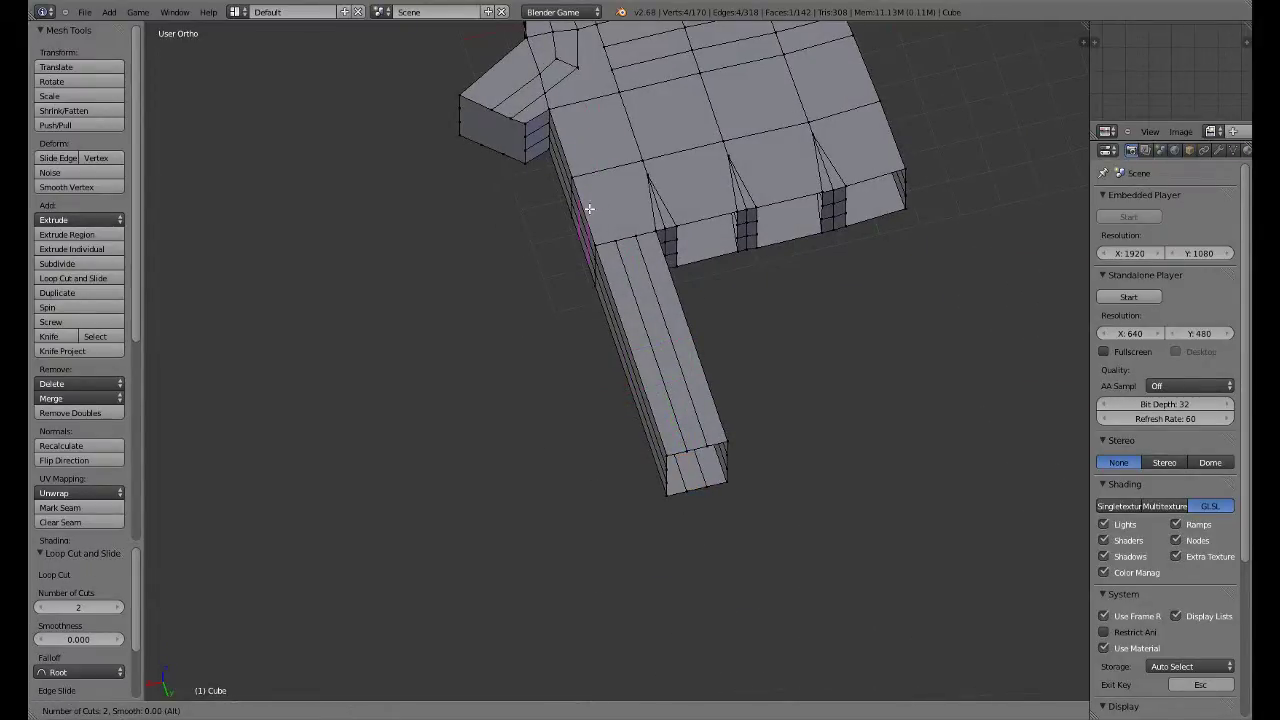
pyautogui.press('Escape')
# Step: Deselect the whole mesh and save over the existing file
pyautogui.press('a')
pyautogui.moveTo(639, 189); pyautogui.dragTo(510, 389, button='middle')
pyautogui.hotkey('ctrl', 's')
pyautogui.click(510, 389)
pyautogui.moveTo(662, 398); pyautogui.dragTo(769, 394, button='middle')
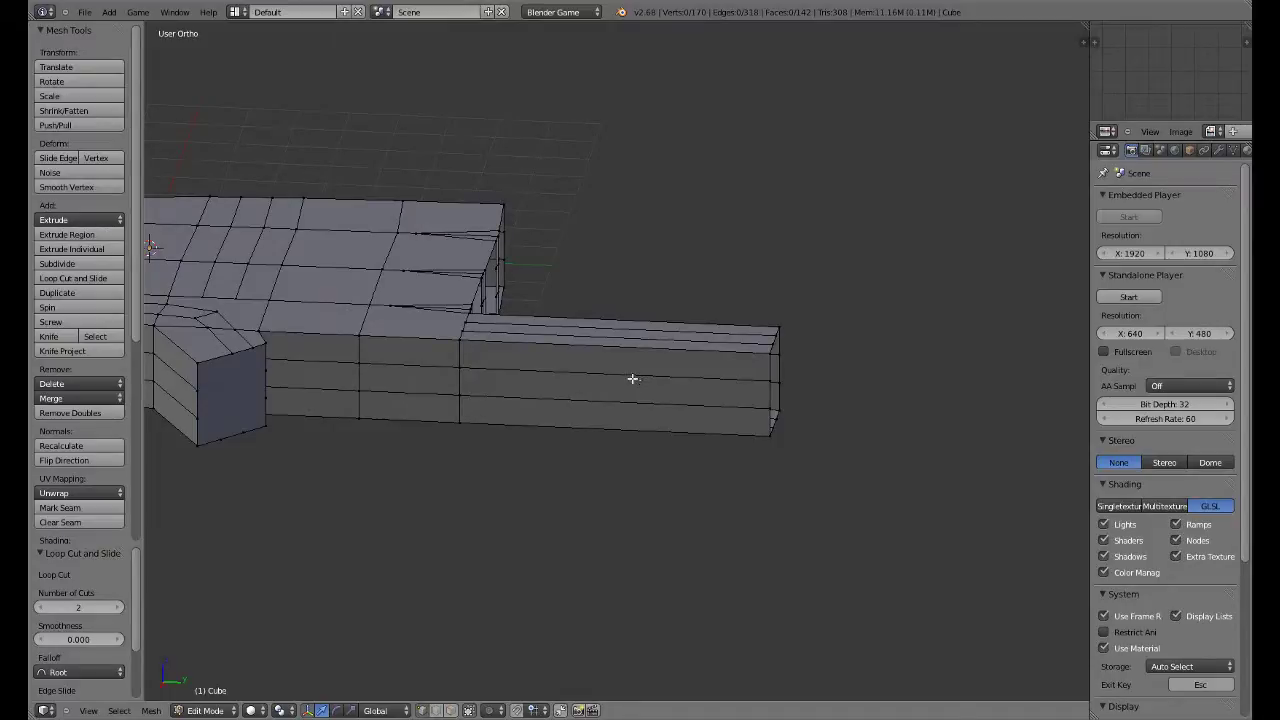
pyautogui.hotkey('ctrl', 'r')
pyautogui.scroll(2, 627, 360)
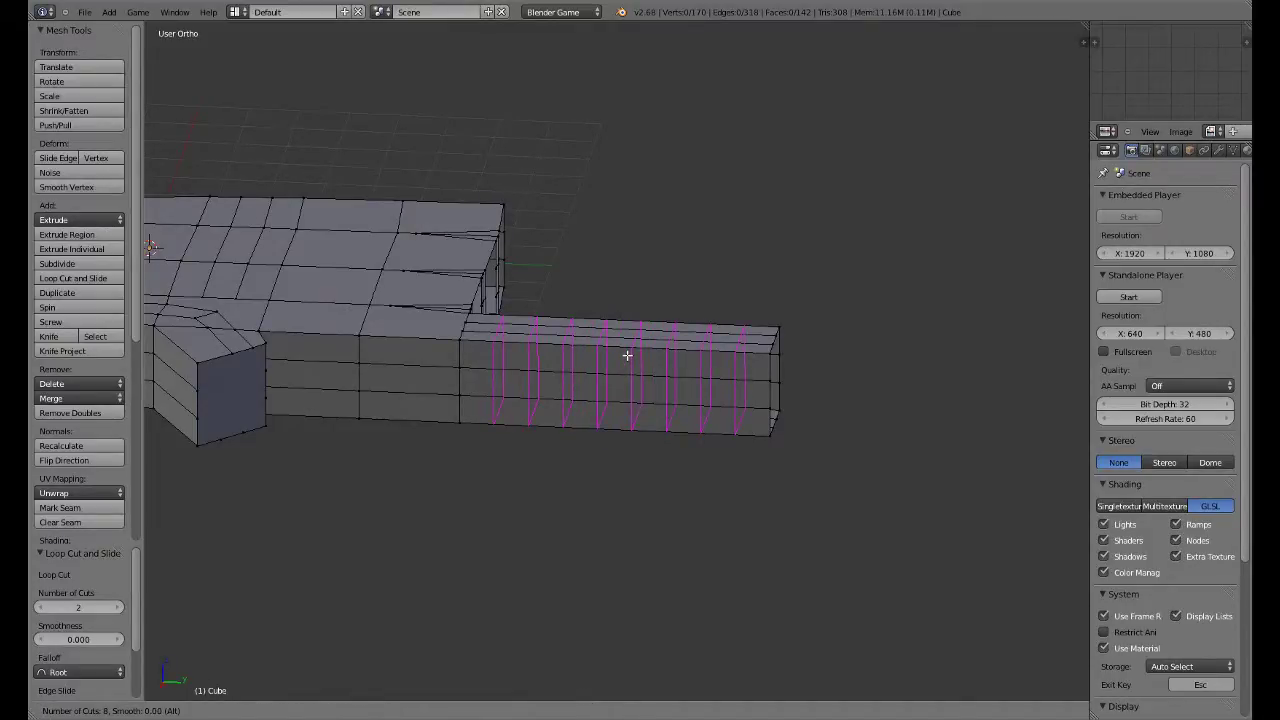
pyautogui.press('Escape')
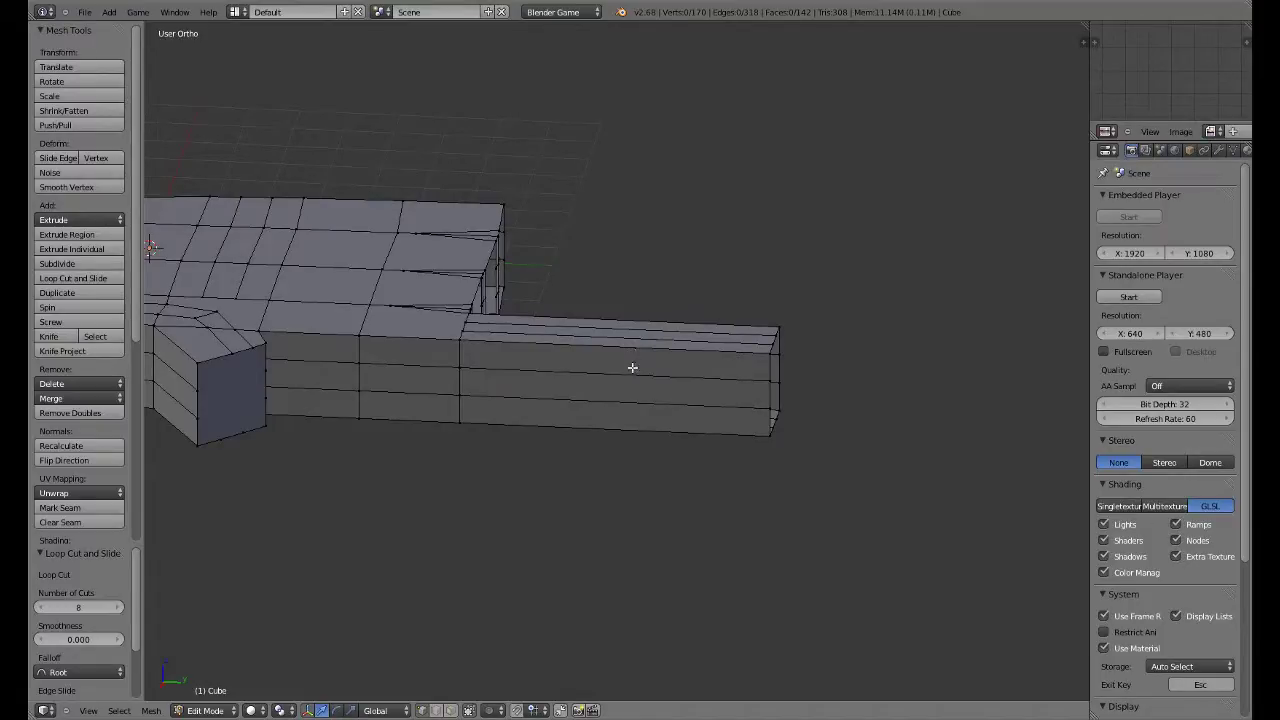
# Step: Add a loop cut with 8 evenly spaced cuts around the extruded finger, dividing its length
pyautogui.hotkey('ctrl', 'r')
pyautogui.scroll(1, 631, 374)
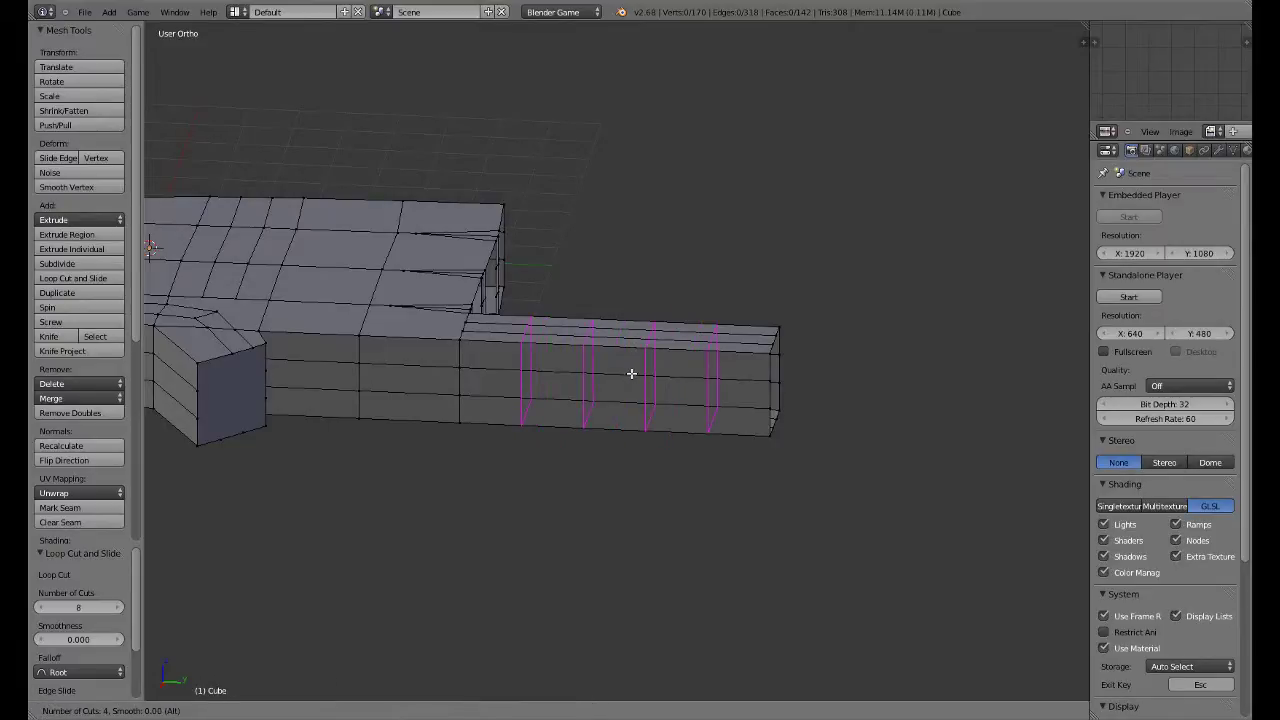
pyautogui.click(631, 374)
pyautogui.rightClick(634, 375)
pyautogui.moveTo(680, 399); pyautogui.dragTo(694, 375, button='middle')
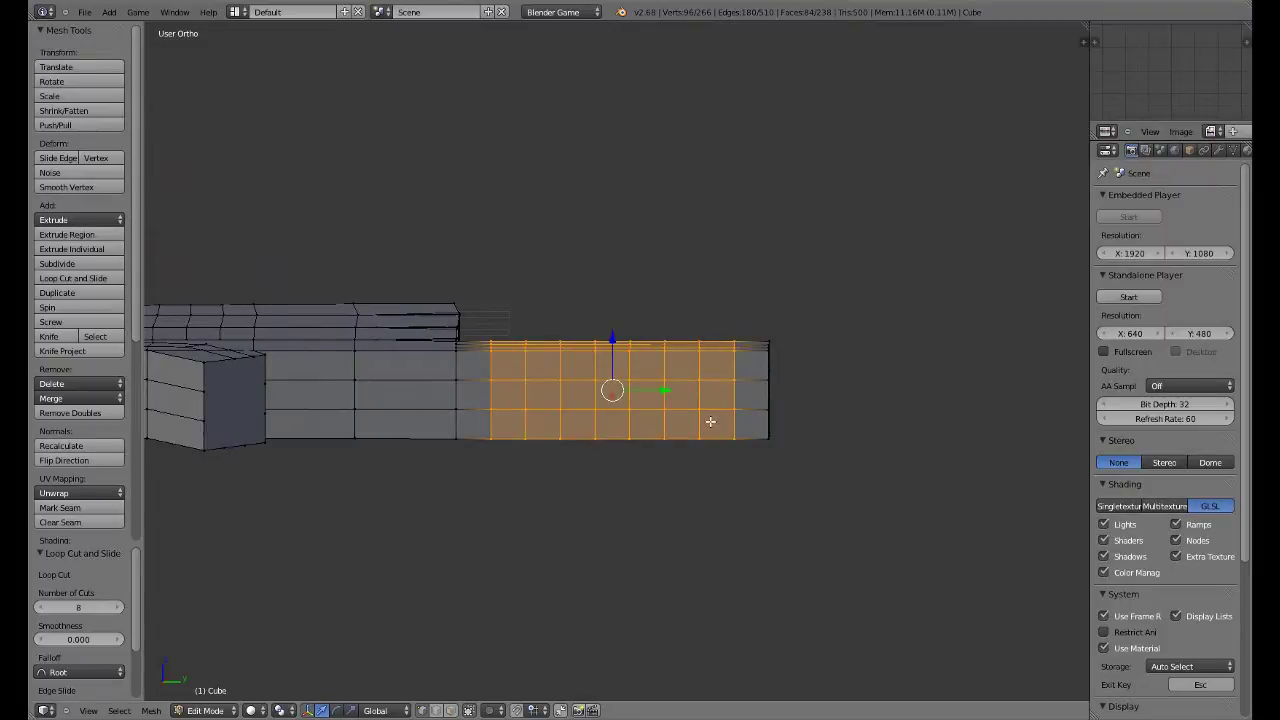
# Step: In right-side wireframe view, enable proportional editing and raise the lower three rows of fingertip end vertices along Z
pyautogui.press('KP_3')
pyautogui.scroll(2, 710, 421)
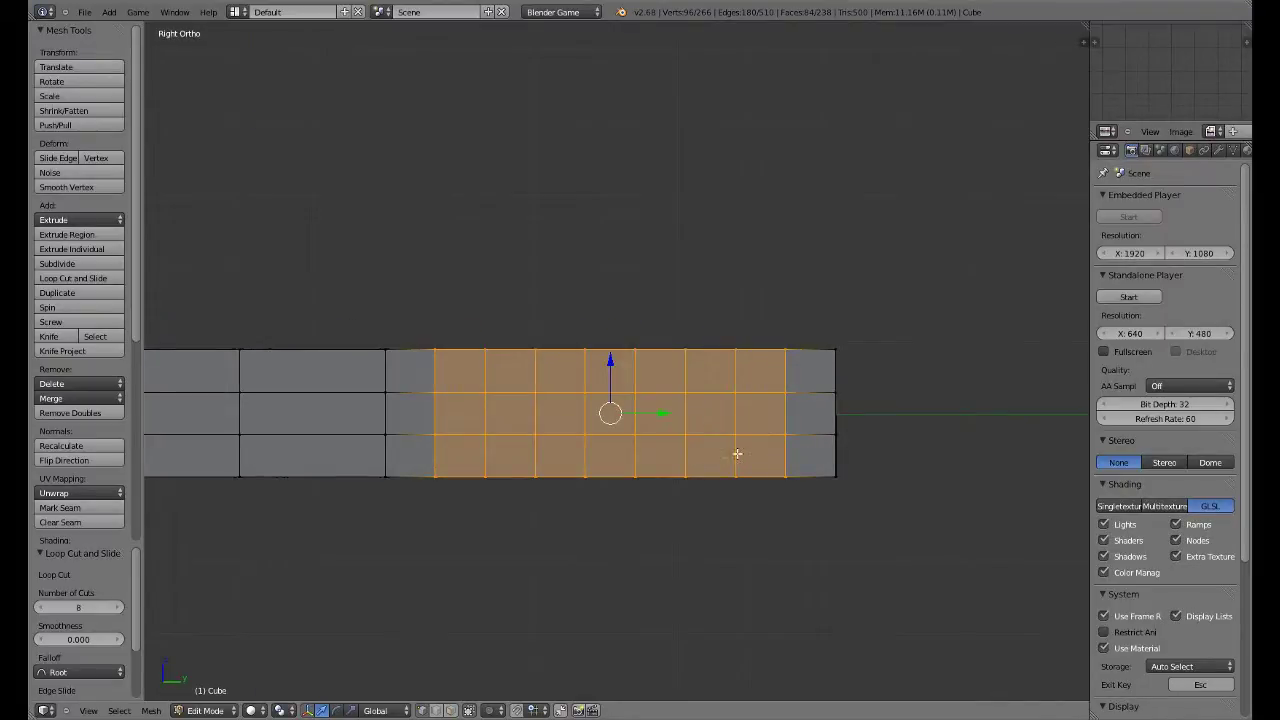
pyautogui.press('z')
pyautogui.press('a')
pyautogui.scroll(-5, 835, 486)
pyautogui.moveTo(834, 490)
pyautogui.mouseDown()
pyautogui.moveTo(851, 447)
pyautogui.moveTo(841, 409)
pyautogui.mouseUp()
pyautogui.press('o')
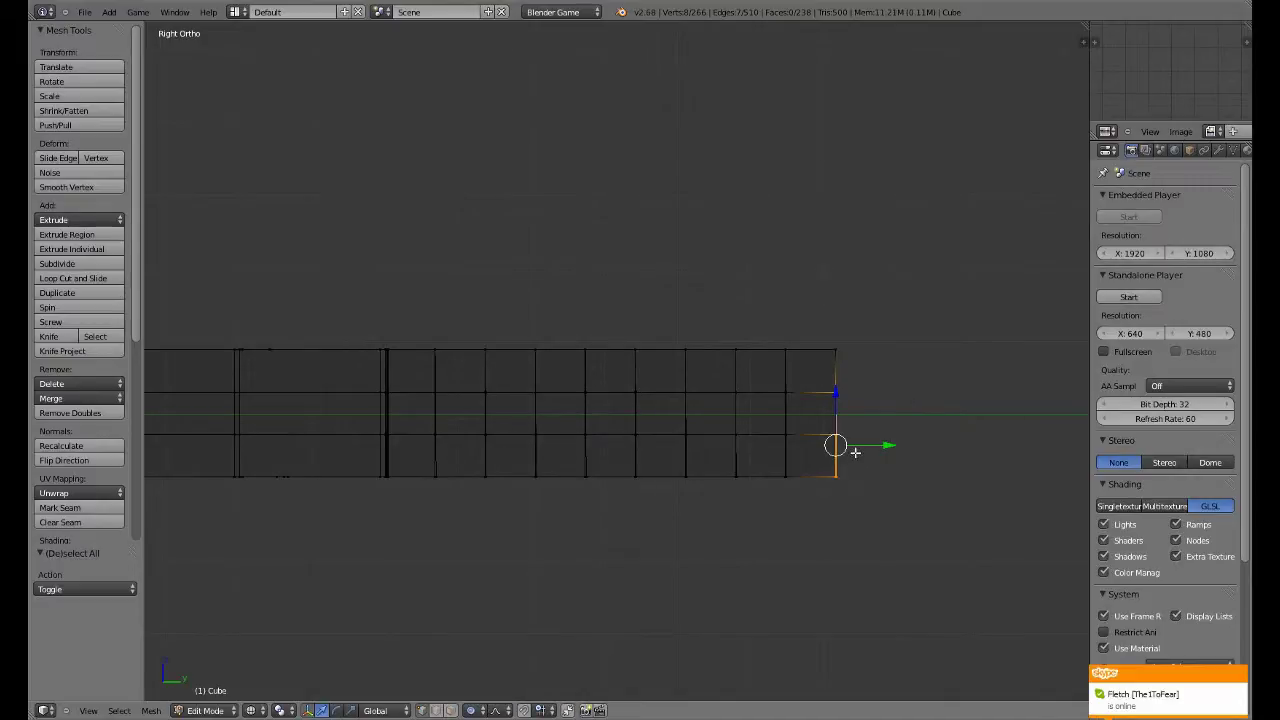
pyautogui.press('g')
pyautogui.press('z')
pyautogui.scroll(8, 857, 459)
pyautogui.scroll(4, 857, 445)
pyautogui.click(857, 443)
# Step: Slope the fingertip's end by raising its lower two vertex rows 0.190 along Z, and its bottom row alone about 0.09 more
pyautogui.press('c')
pyautogui.middleClick(839, 374)
pyautogui.rightClick(839, 370)
pyautogui.press('g')
pyautogui.press('z')
pyautogui.scroll(2, 855, 435)
pyautogui.click(855, 416)
pyautogui.press('c')
pyautogui.middleClick(843, 401)
pyautogui.rightClick(843, 400)
pyautogui.press('g')
pyautogui.press('z')
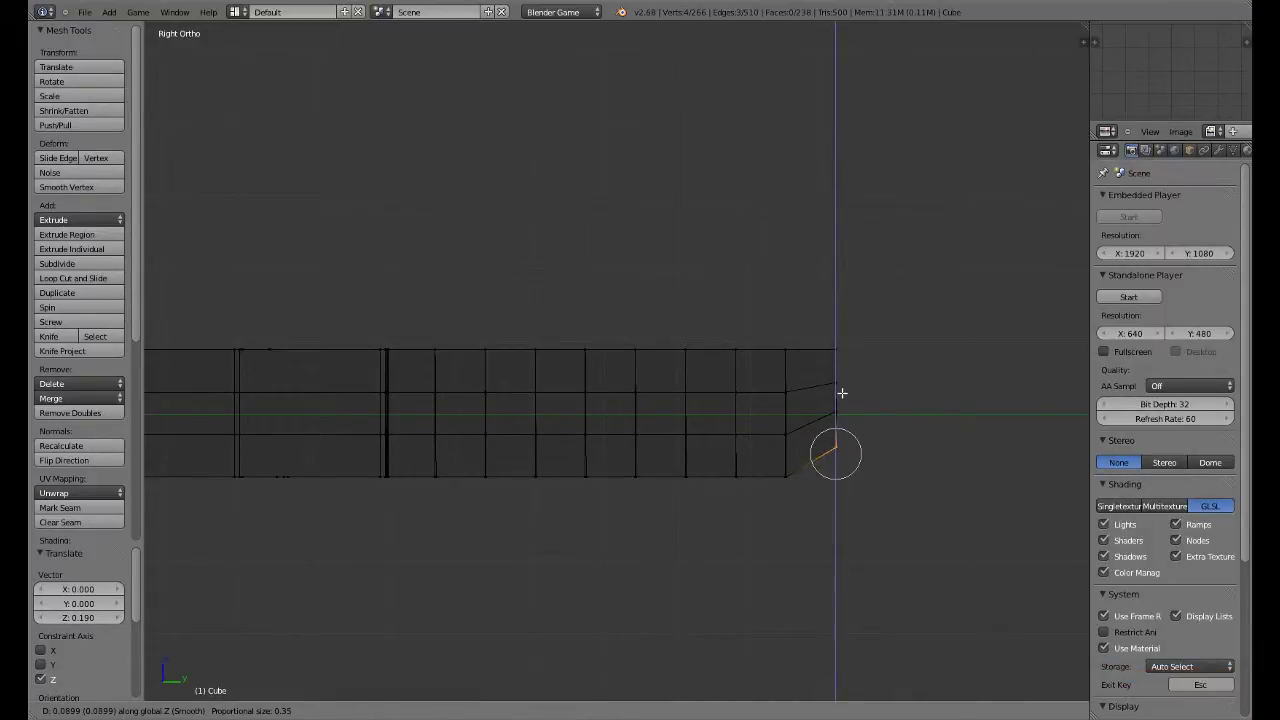
pyautogui.click(842, 393)
# Step: Raise the underside vertices of the ring directly behind the fingertip, using a wider proportional falloff
pyautogui.scroll(1, 788, 492)
pyautogui.press('a')
pyautogui.rightClick(820, 500)
pyautogui.press('g')
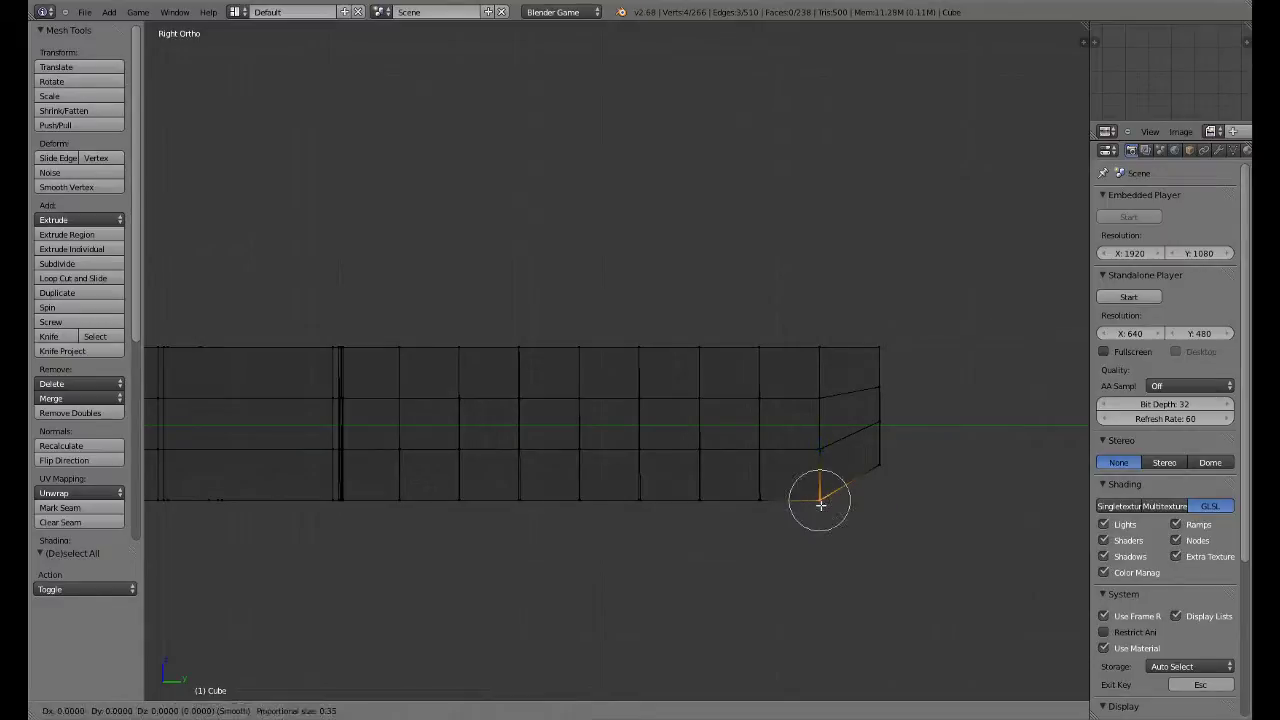
pyautogui.scroll(-11, 821, 496)
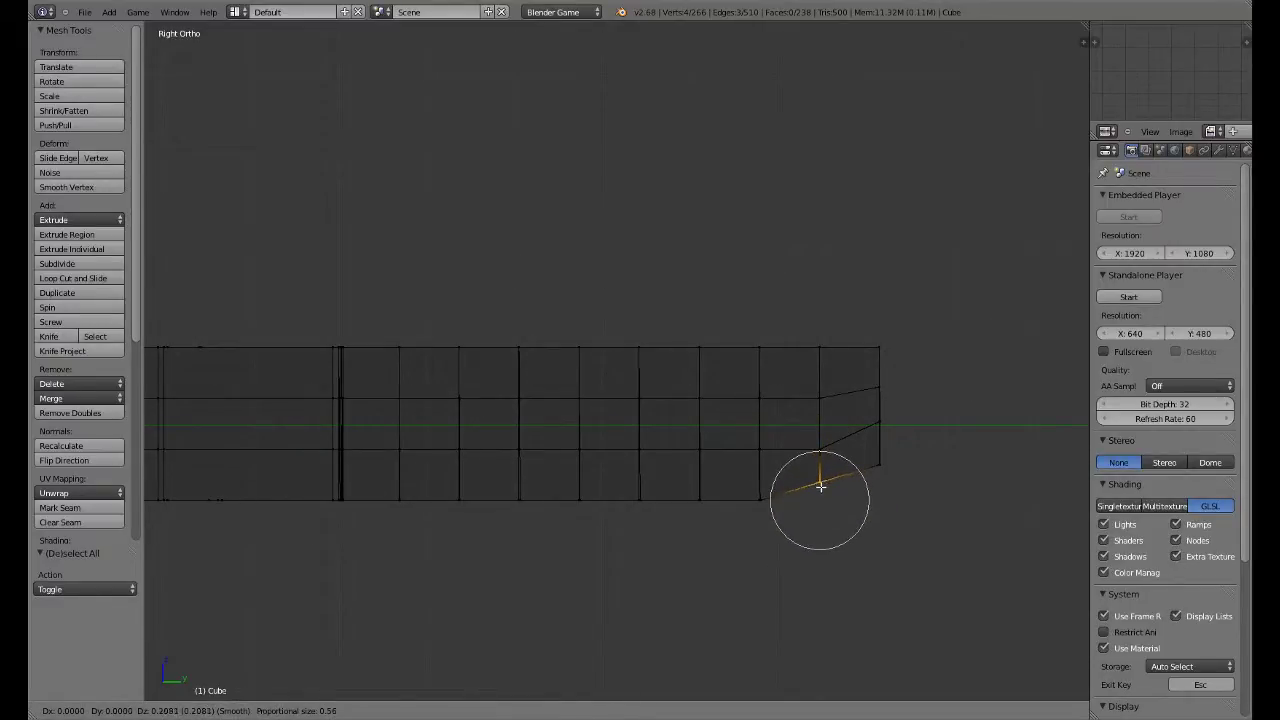
pyautogui.click(822, 494)
pyautogui.press('a')
# Step: Raise the underside vertices of the seventh ring from the palm about 0.04 with proportional size 1.00
pyautogui.scroll(-3, 755, 507)
pyautogui.scroll(2, 755, 512)
pyautogui.scroll(2, 755, 514)
pyautogui.scroll(-5, 755, 514)
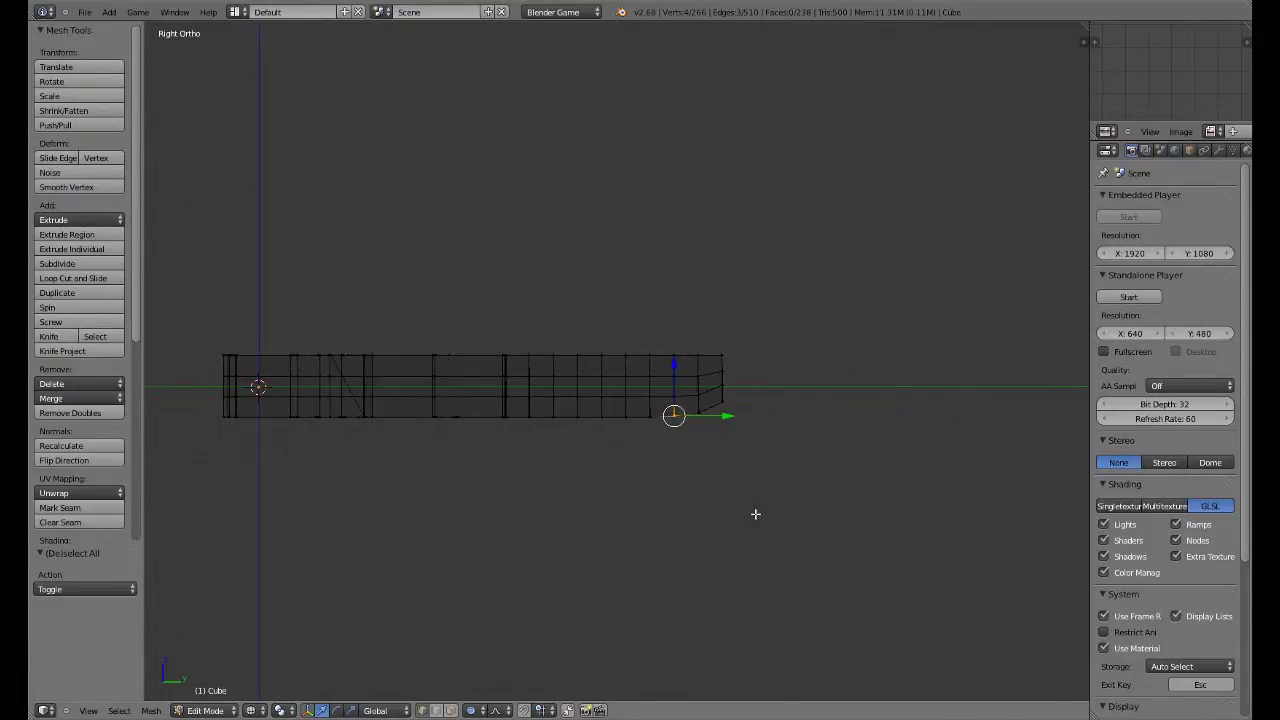
pyautogui.scroll(-1, 755, 514)
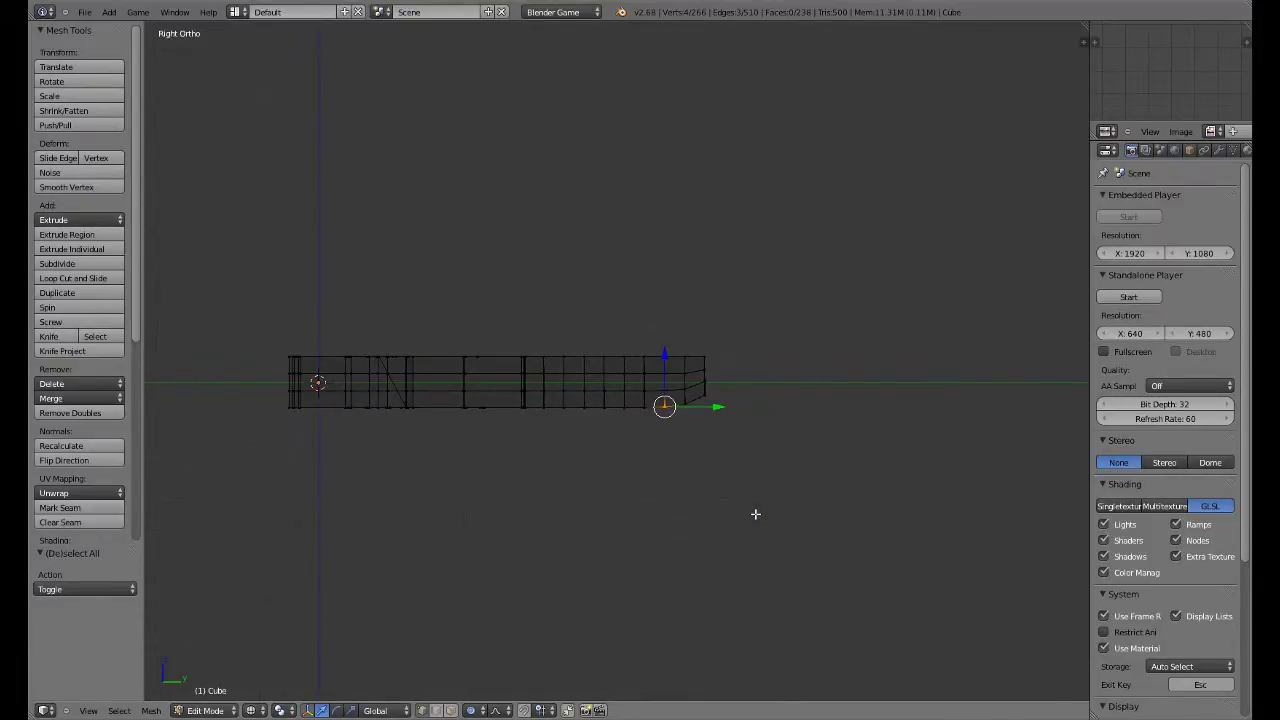
pyautogui.scroll(-1, 755, 514)
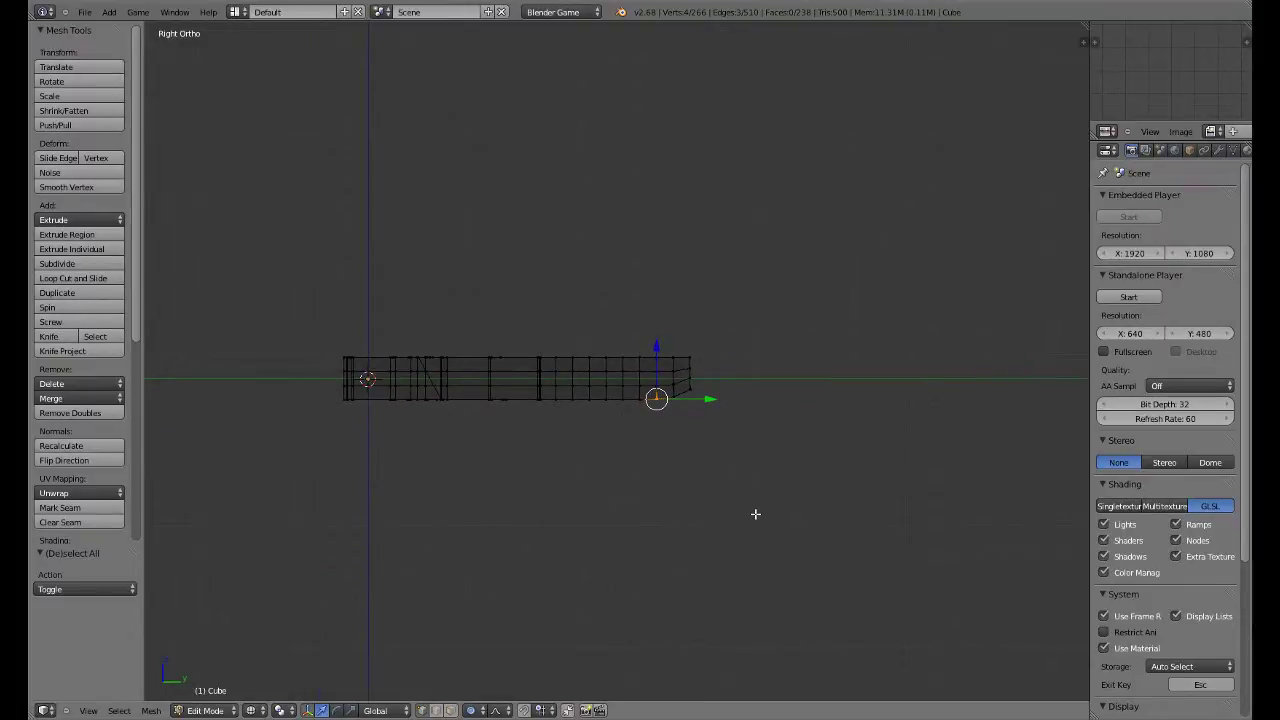
pyautogui.scroll(3, 755, 514)
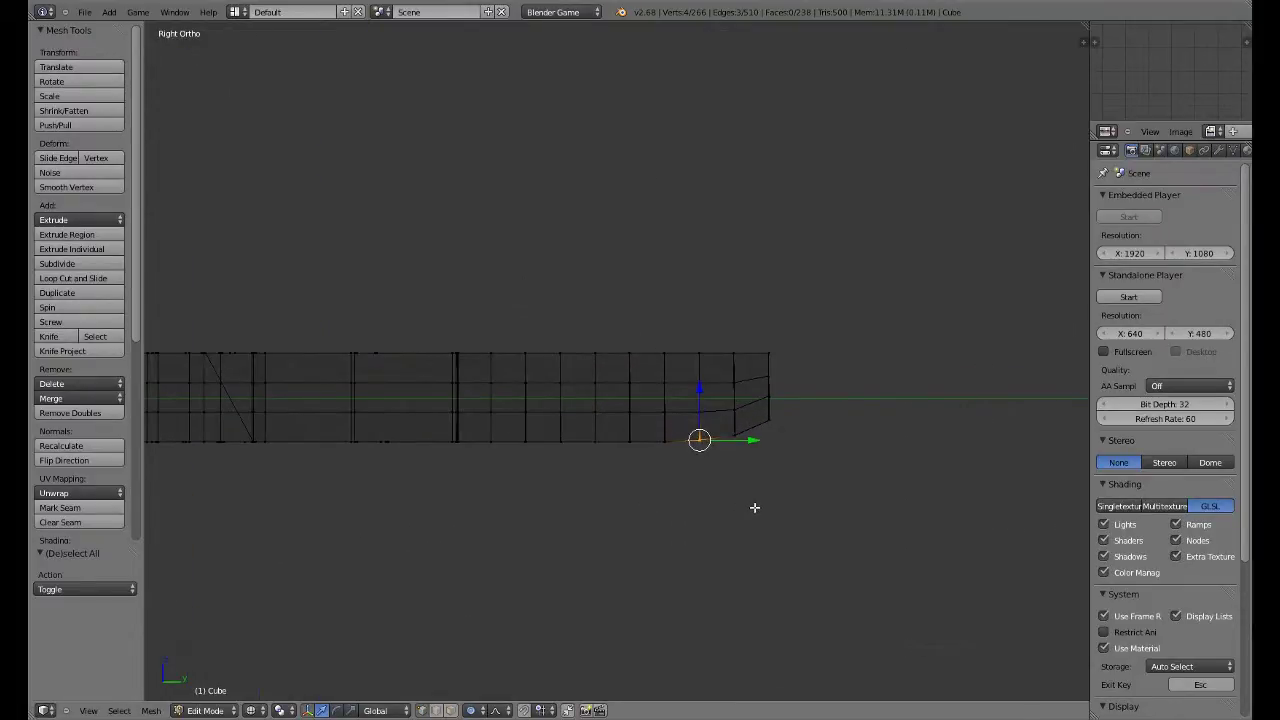
pyautogui.press('g')
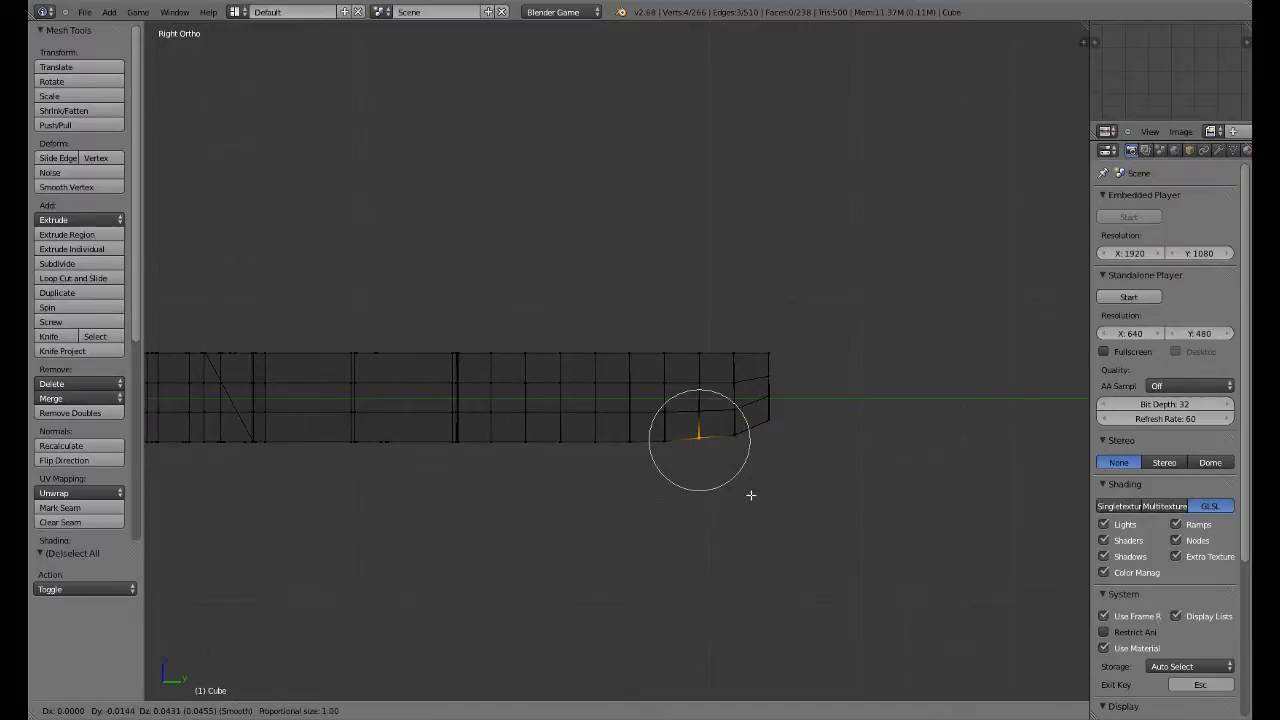
pyautogui.click(751, 494)
pyautogui.press('a')
# Step: Raise the underside vertices of the finger's sixth, fifth and fourth rings from the palm slightly, one ring at a time
pyautogui.click(666, 447)
pyautogui.rightClick(666, 447)
pyautogui.press('g')
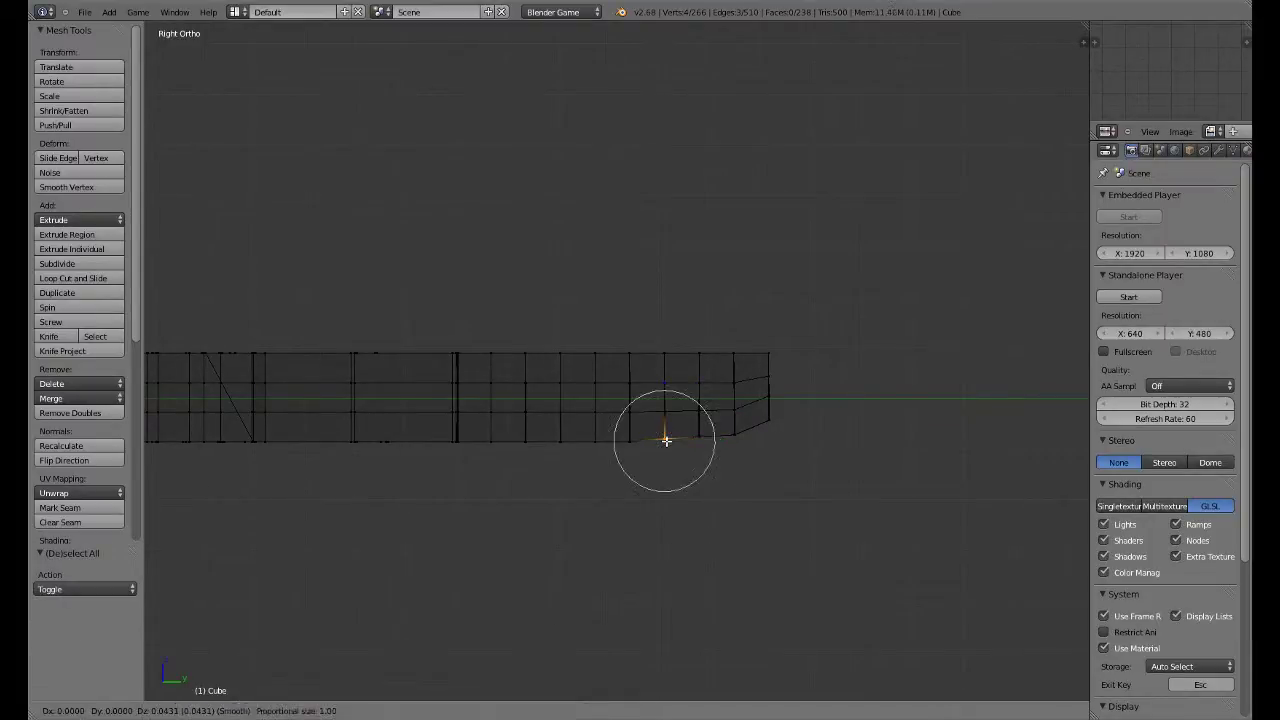
pyautogui.click(666, 441)
pyautogui.press('a')
pyautogui.press('g')
pyautogui.click(629, 437)
pyautogui.press('a')
pyautogui.click(595, 445)
pyautogui.rightClick(595, 445)
pyautogui.press('g')
pyautogui.click(594, 440)
pyautogui.press('a')
# Step: Raise the underside vertices of the two rings nearest the palm slightly, the innermost by about 0.04
pyautogui.press('c')
pyautogui.press('g')
pyautogui.click(526, 442)
pyautogui.press('a')
pyautogui.press('c')
pyautogui.click(493, 444)
pyautogui.rightClick(493, 444)
pyautogui.press('g')
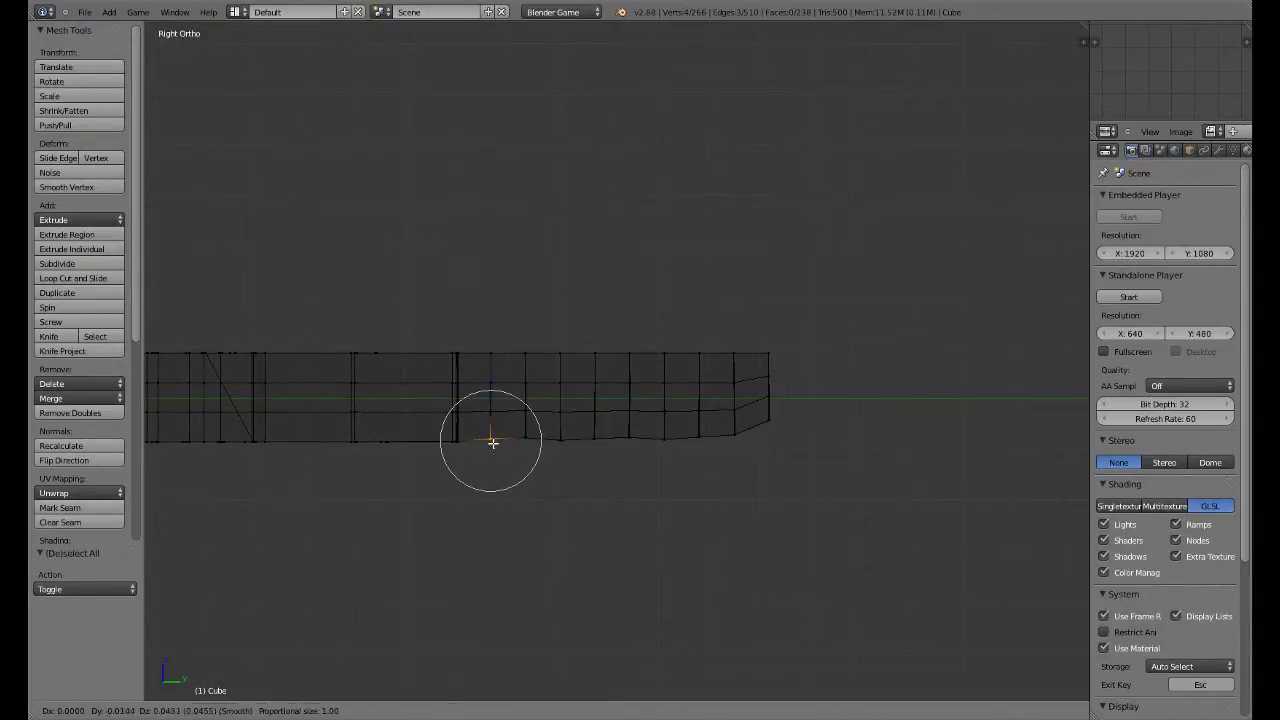
pyautogui.click(493, 443)
# Step: Raise the top vertices of the finger's third ring from the palm to start a knuckle bump
pyautogui.scroll(3, 530, 440)
pyautogui.keyDown('shift'); pyautogui.moveTo(528, 446); pyautogui.dragTo(490, 510, button='middle'); pyautogui.keyUp('shift')
pyautogui.press('a')
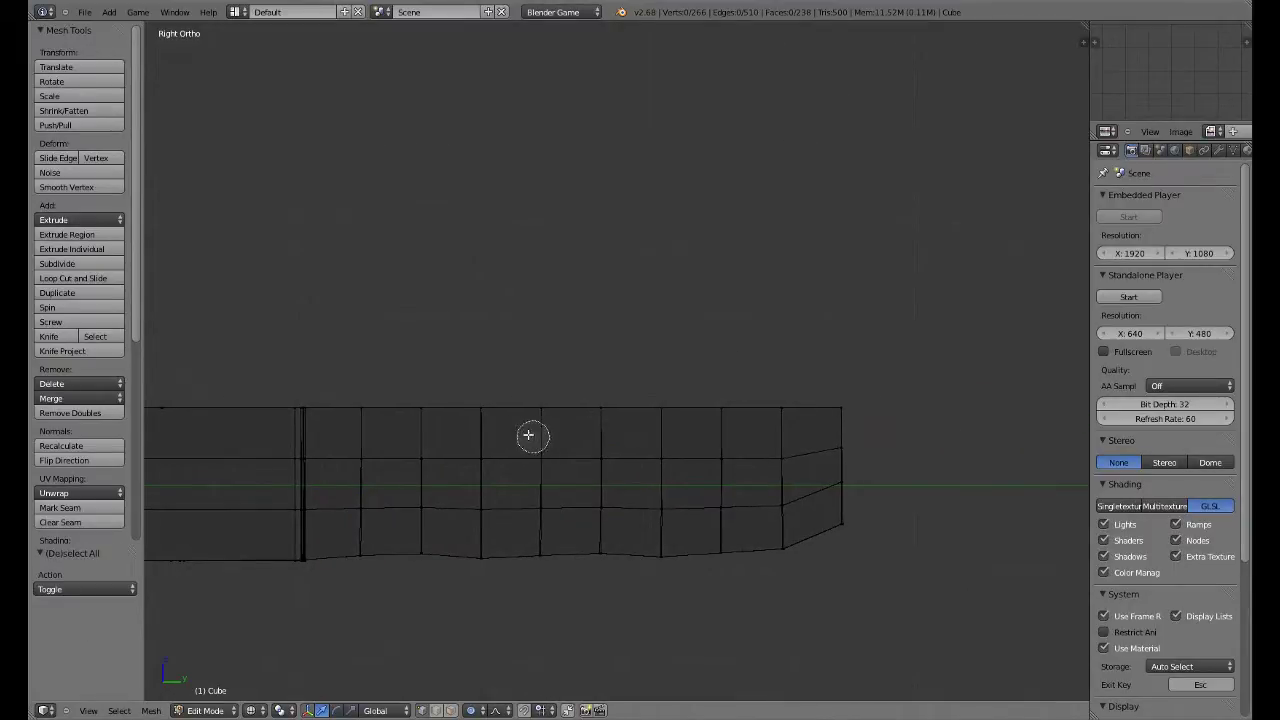
pyautogui.click(479, 410)
pyautogui.rightClick(480, 409)
pyautogui.press('g')
pyautogui.click(481, 403)
pyautogui.press('a')
# Step: Raise the top vertices of the sixth ring into a second knuckle, and lift the third ring's top vertices slightly more
pyautogui.rightClick(661, 401)
pyautogui.press('g')
pyautogui.scroll(6, 662, 399)
pyautogui.click(661, 398)
pyautogui.press('a')
pyautogui.press('g')
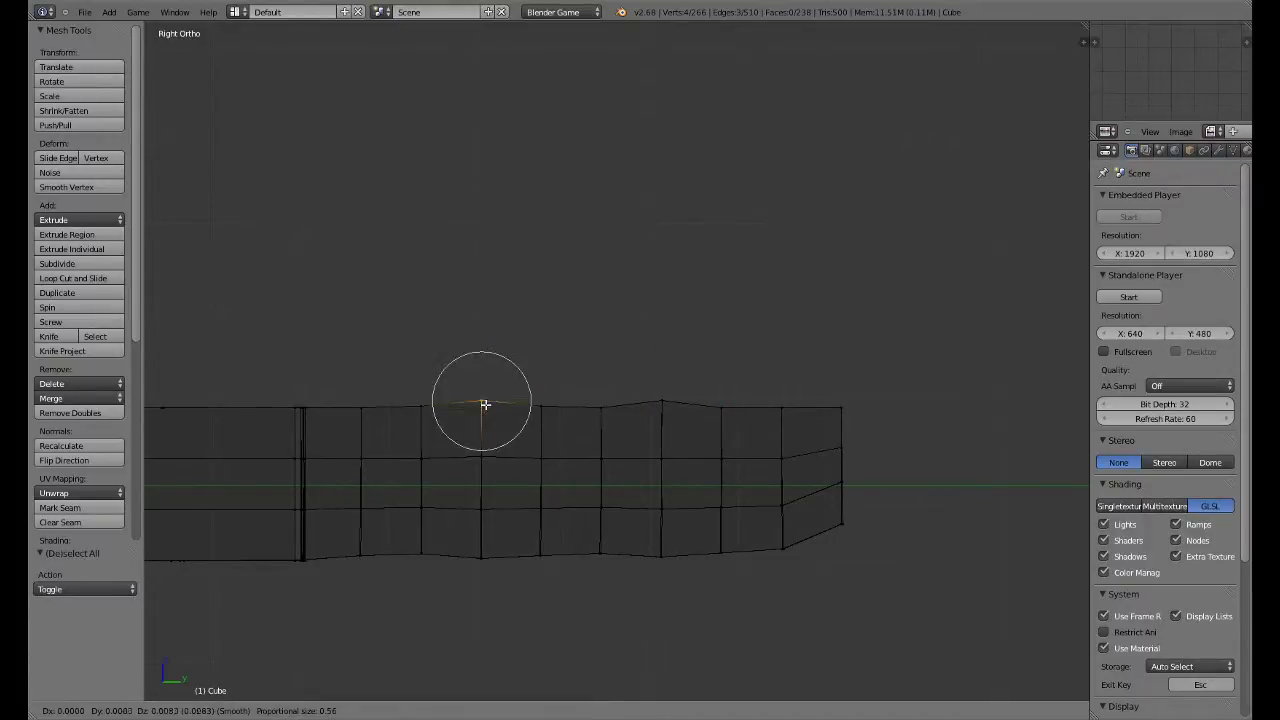
pyautogui.click(484, 403)
pyautogui.press('a')
# Step: Lower the top vertices of the fingertip's end to slope its upper side downward
pyautogui.keyDown('alt'); pyautogui.rightClick(842, 406); pyautogui.keyUp('alt')
pyautogui.press('g')
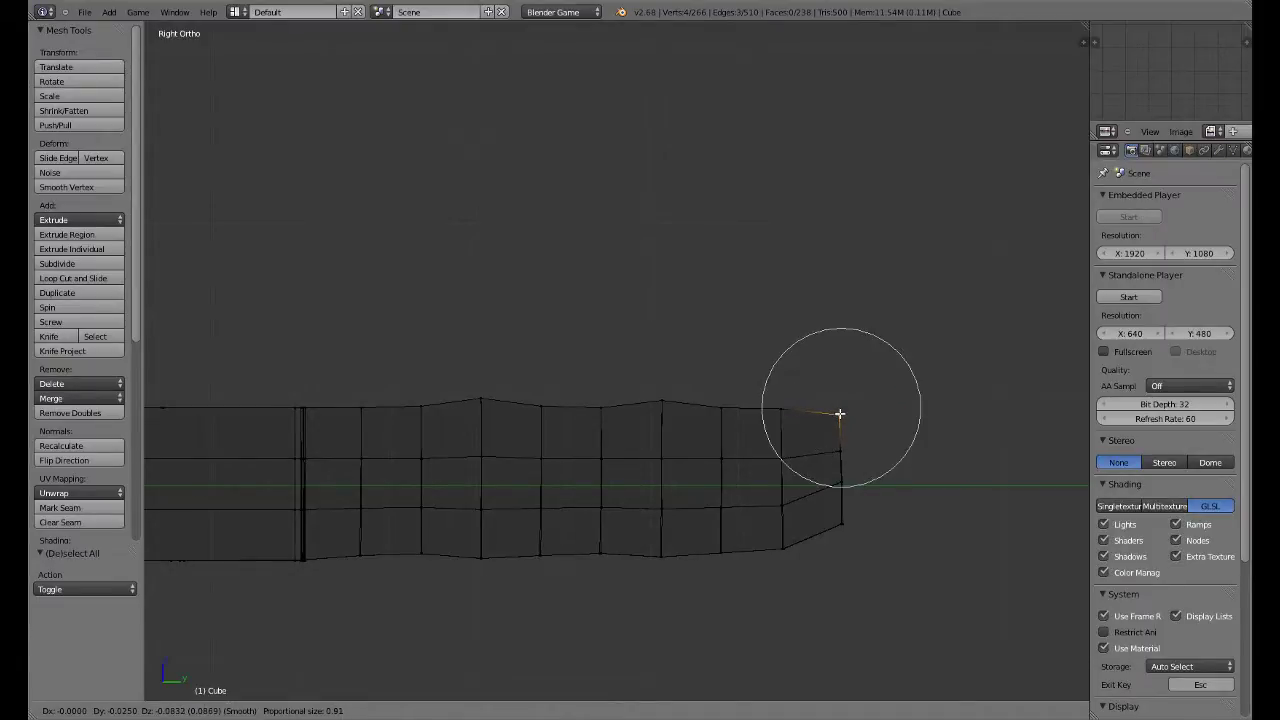
pyautogui.click(846, 435)
pyautogui.press('a')
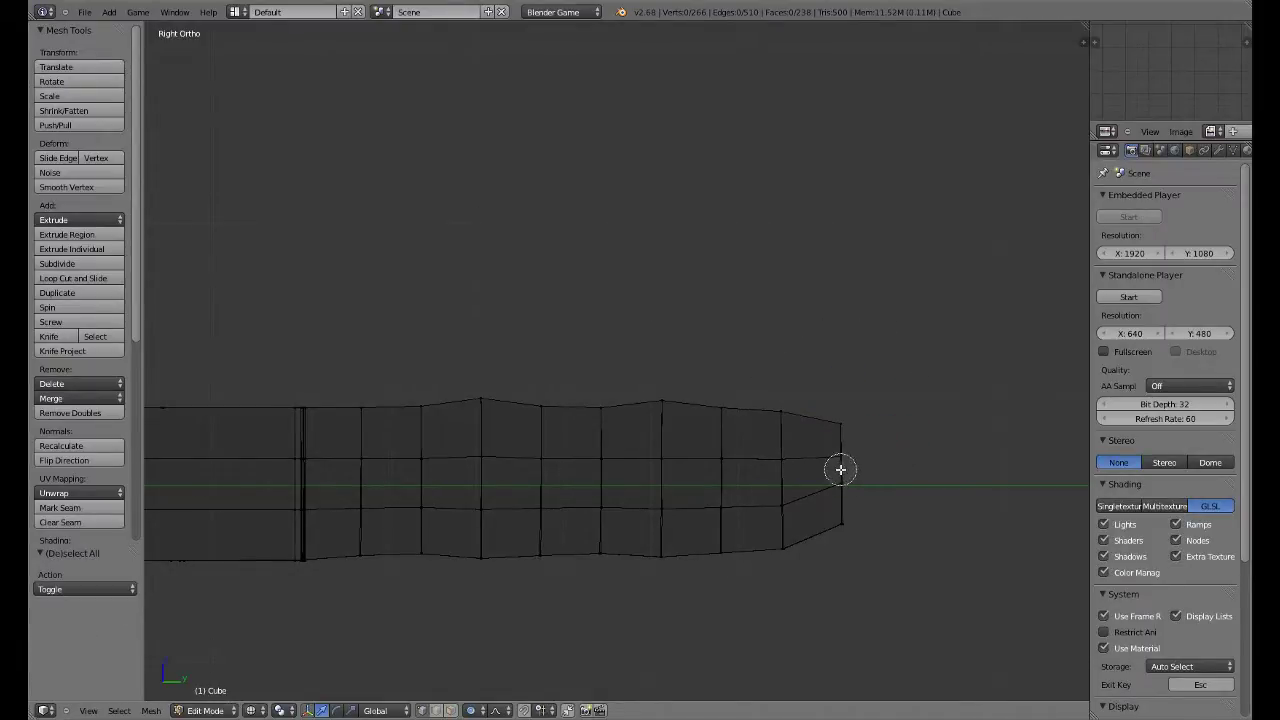
# Step: Move the middle vertices of the fingertip's end outward by 0.117 along Y and -0.017 along Z
pyautogui.moveTo(841, 465); pyautogui.dragTo(841, 458)
pyautogui.rightClick(841, 458)
pyautogui.press('g')
pyautogui.scroll(10, 847, 459)
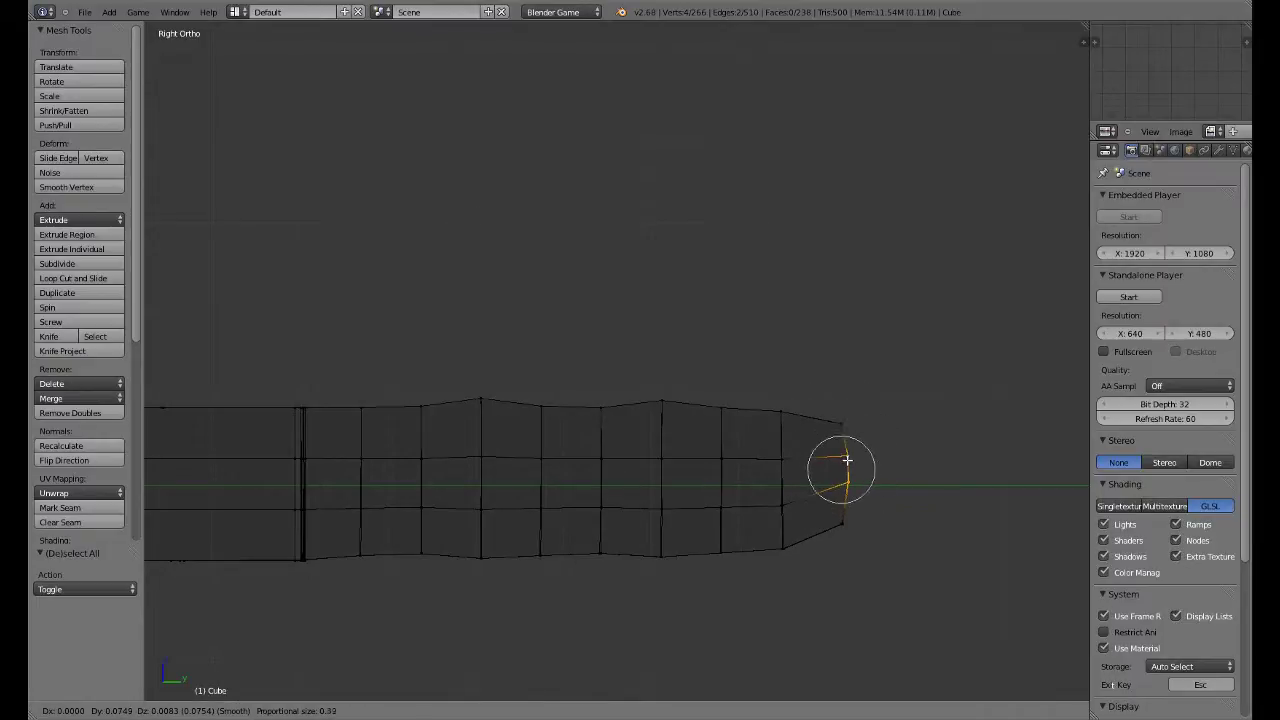
pyautogui.click(850, 462)
# Step: Fill the upper section of the fingertip's opening with a face and divide it with a 2-cut loop cut
pyautogui.moveTo(850, 462); pyautogui.dragTo(752, 521, button='middle')
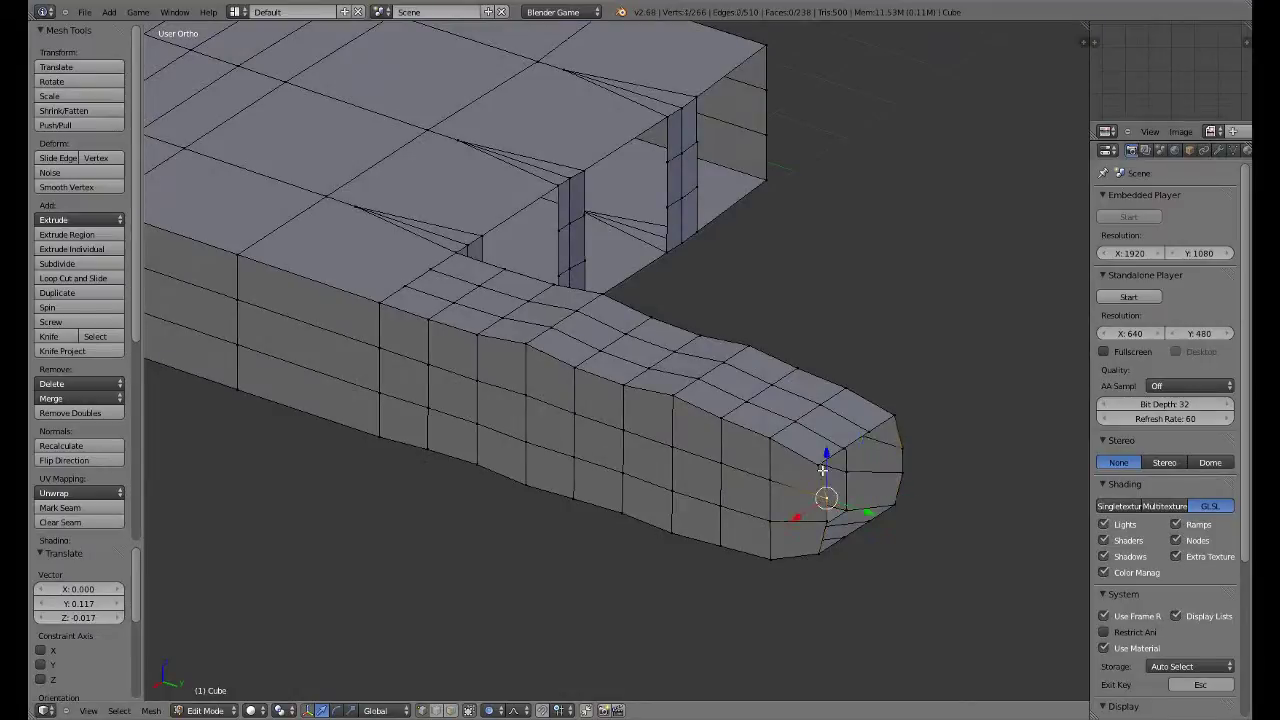
pyautogui.moveTo(843, 451); pyautogui.dragTo(832, 452, button='middle')
pyautogui.keyDown('shift'); pyautogui.rightClick(886, 450); pyautogui.keyUp('shift')
pyautogui.keyDown('shift'); pyautogui.rightClick(888, 483); pyautogui.keyUp('shift')
pyautogui.press('f')
pyautogui.hotkey('ctrl', 'e')
pyautogui.moveTo(886, 484); pyautogui.dragTo(847, 525, button='middle')
pyautogui.hotkey('ctrl', 'r')
pyautogui.scroll(1, 780, 527)
pyautogui.click(780, 528)
pyautogui.click(780, 528)
# Step: In wireframe view, merge the two pairs of overlapping vertices where the new fingertip faces meet the finger's top edge
pyautogui.scroll(3, 767, 512)
pyautogui.press('z')
pyautogui.rightClick(845, 523)
pyautogui.click(92, 398)
pyautogui.click(88, 444)
pyautogui.moveTo(823, 489); pyautogui.dragTo(836, 523, button='middle')
pyautogui.moveTo(817, 574); pyautogui.dragTo(822, 585, button='middle')
pyautogui.press('a')
pyautogui.click(57, 402)
pyautogui.click(66, 415)
# Step: In solid view, select the side and bottom border vertices around the lower section of the fingertip's opening
pyautogui.moveTo(797, 451)
pyautogui.mouseDown(button='middle')
pyautogui.moveTo(900, 411)
pyautogui.moveTo(774, 339)
pyautogui.mouseUp(button='middle')
pyautogui.press('z')
pyautogui.moveTo(776, 562)
pyautogui.mouseDown(button='middle')
pyautogui.moveTo(737, 543)
pyautogui.moveTo(662, 563)
pyautogui.mouseUp(button='middle')
pyautogui.rightClick(621, 578)
pyautogui.keyDown('shift'); pyautogui.rightClick(625, 520); pyautogui.keyUp('shift')
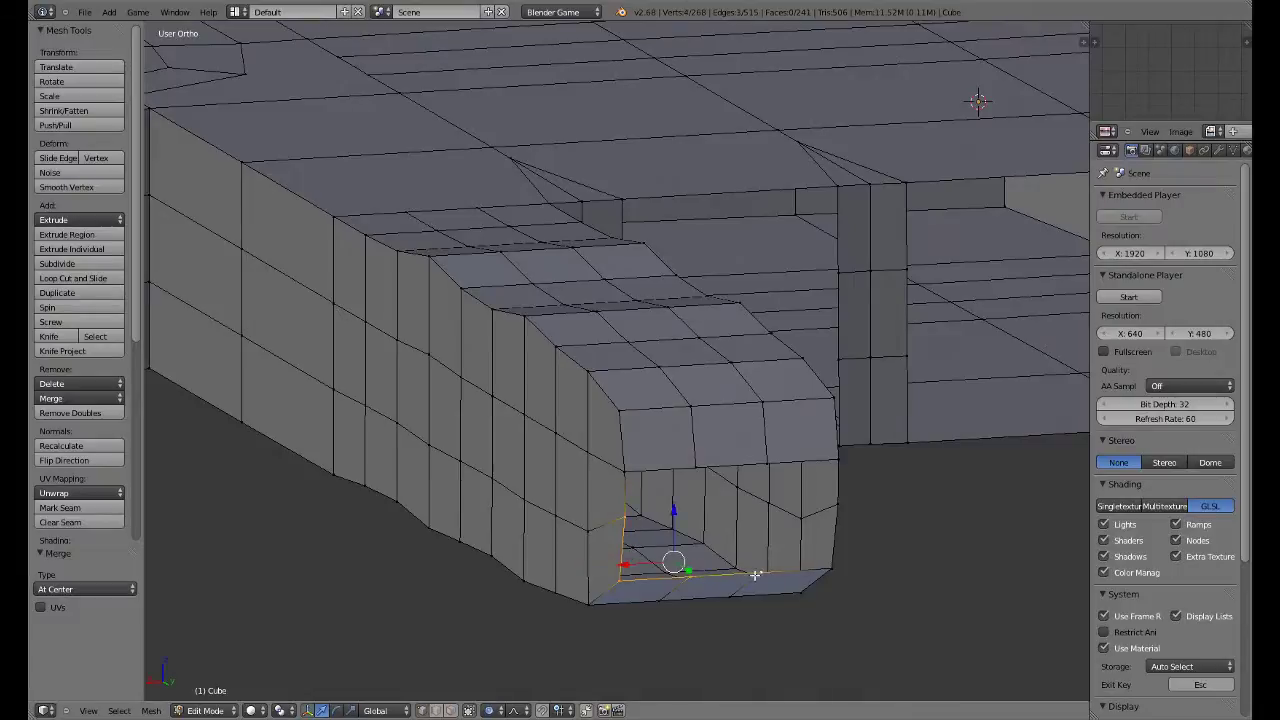
pyautogui.keyDown('shift'); pyautogui.rightClick(837, 515); pyautogui.keyUp('shift')
# Step: Try to fill the selected border vertices with one face and loop cut it, and undo the fill
pyautogui.press('f')
pyautogui.moveTo(814, 529); pyautogui.dragTo(678, 557, button='middle')
pyautogui.hotkey('ctrl', 'r')
pyautogui.click(684, 530)
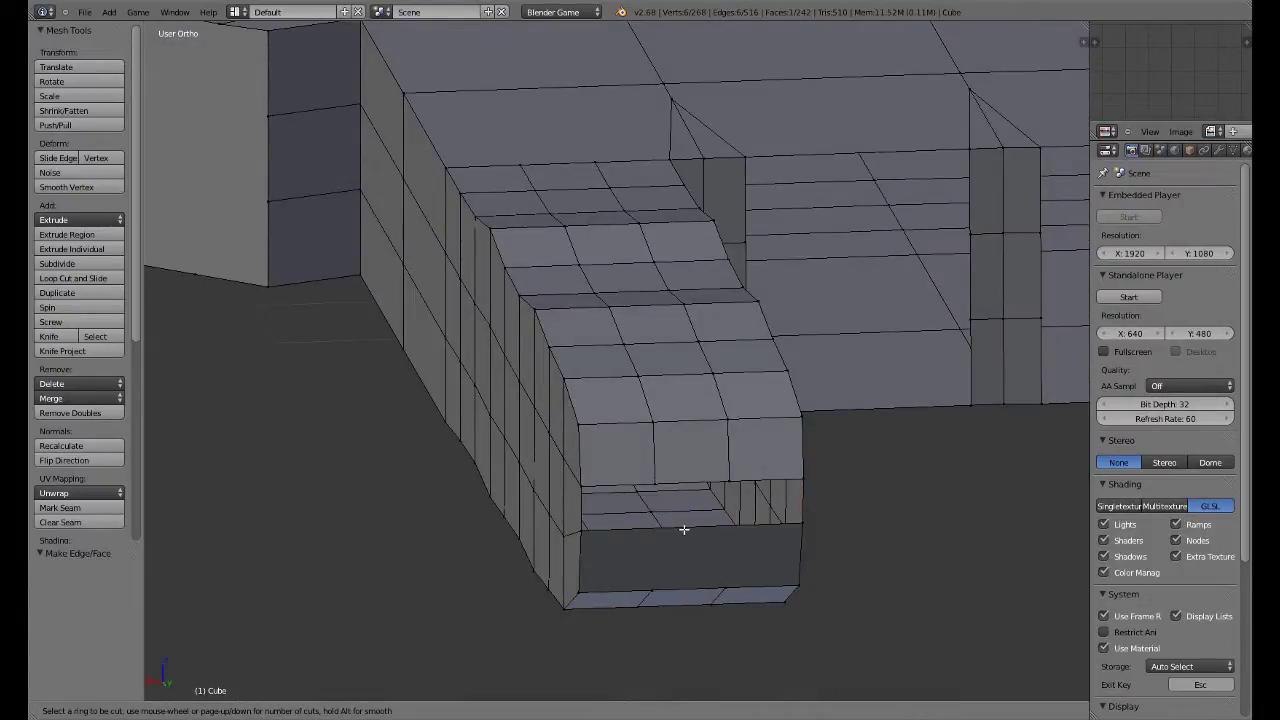
pyautogui.hotkey('ctrl', 'z')
pyautogui.hotkey('ctrl', 'z')
# Step: Deselect the two middle bottom vertices, fill the four remaining corners with a face, and divide it with a 2-cut loop cut
pyautogui.keyDown('shift'); pyautogui.rightClick(657, 597); pyautogui.keyUp('shift')
pyautogui.keyDown('shift'); pyautogui.rightClick(720, 590); pyautogui.keyUp('shift')
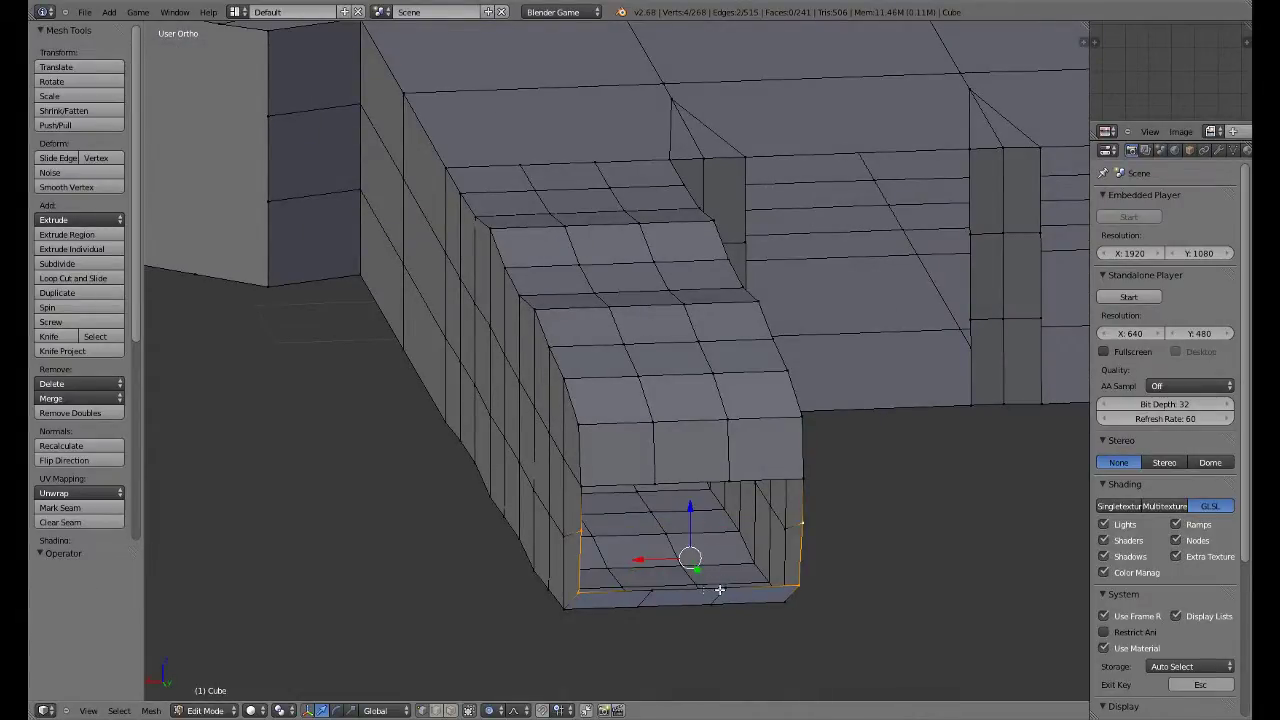
pyautogui.press('f')
pyautogui.hotkey('ctrl', 'r')
pyautogui.scroll(1, 677, 535)
pyautogui.click(677, 535)
# Step: In wireframe view, merge at center the two pairs of overlapping vertices on the fingertip's bottom edge
pyautogui.press('z')
pyautogui.moveTo(679, 540); pyautogui.dragTo(648, 601, button='middle')
pyautogui.press('a')
pyautogui.click(88, 397)
pyautogui.click(90, 430)
pyautogui.hotkey('ctrl', 'z')
pyautogui.click(60, 400)
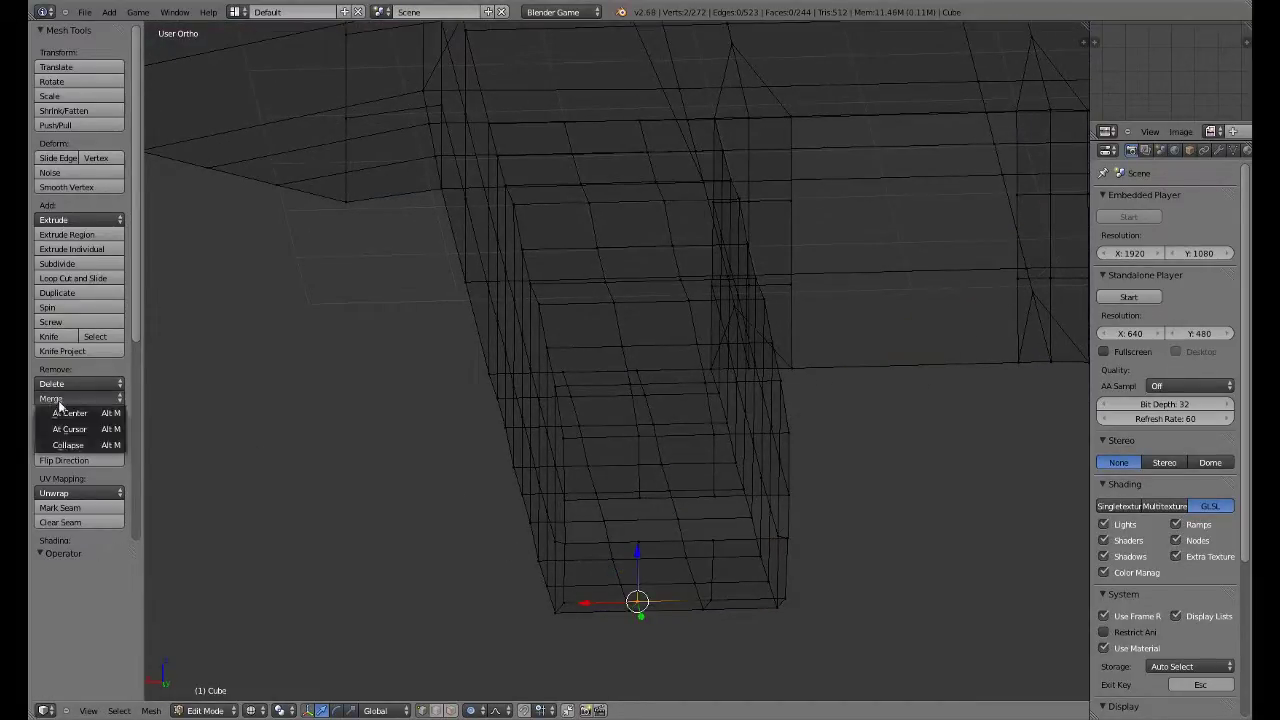
pyautogui.click(62, 413)
pyautogui.press('a')
pyautogui.click(89, 399)
pyautogui.click(97, 415)
# Step: In solid view, fill the middle gap across the fingertip's end with a face between its four corner vertices
pyautogui.press('z')
pyautogui.rightClick(640, 541)
pyautogui.keyDown('shift'); pyautogui.rightClick(641, 497); pyautogui.keyUp('shift')
pyautogui.keyDown('shift'); pyautogui.rightClick(714, 495); pyautogui.keyUp('shift')
pyautogui.keyDown('shift'); pyautogui.rightClick(714, 538); pyautogui.keyUp('shift')
pyautogui.press('f')
# Step: Fill the two remaining side gaps on the fingertip's end with faces to close the finger
pyautogui.rightClick(791, 538)
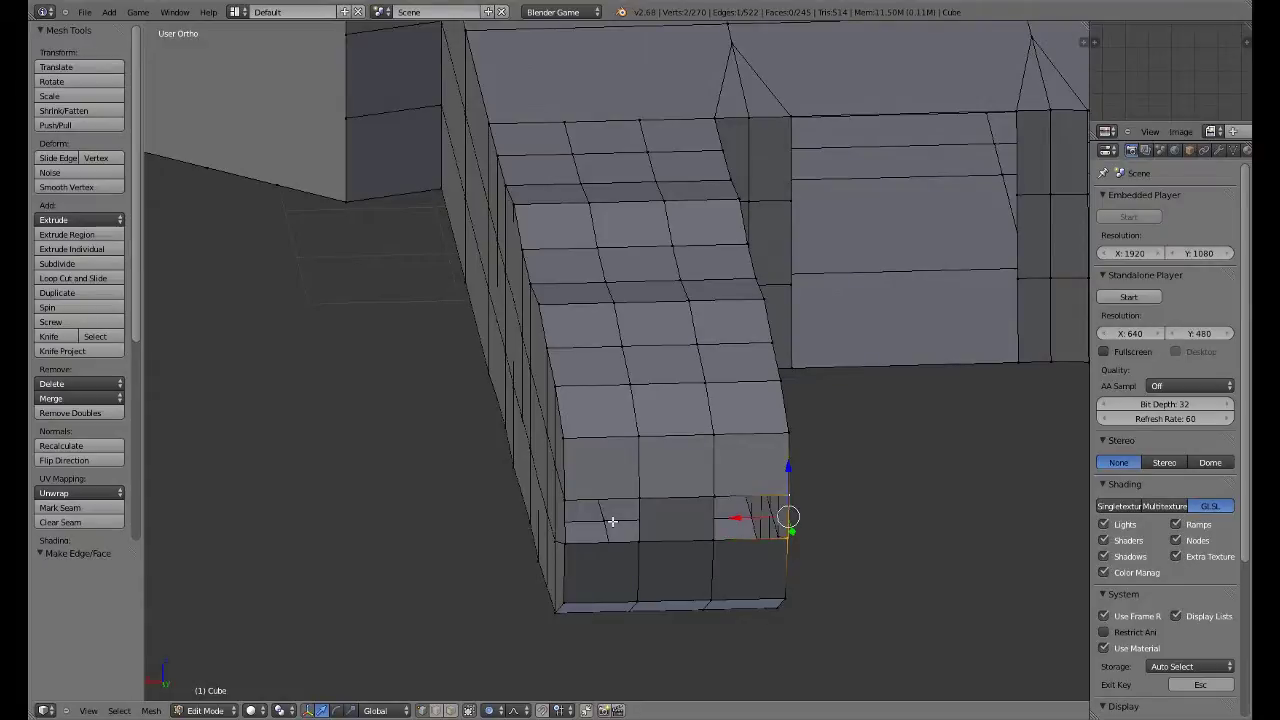
pyautogui.press('f')
pyautogui.rightClick(565, 541)
pyautogui.keyDown('shift'); pyautogui.rightClick(565, 500); pyautogui.keyUp('shift')
pyautogui.keyDown('shift'); pyautogui.rightClick(640, 499); pyautogui.keyUp('shift')
pyautogui.moveTo(644, 535); pyautogui.dragTo(688, 501, button='middle')
pyautogui.press('f')
# Step: In face select mode, delete the end face of the thumb stub
pyautogui.scroll(-2, 868, 535)
pyautogui.moveTo(465, 317); pyautogui.dragTo(457, 350, button='middle')
pyautogui.press('a')
pyautogui.press('a')
pyautogui.scroll(-4, 523, 431)
pyautogui.moveTo(523, 431); pyautogui.dragTo(586, 401, button='middle')
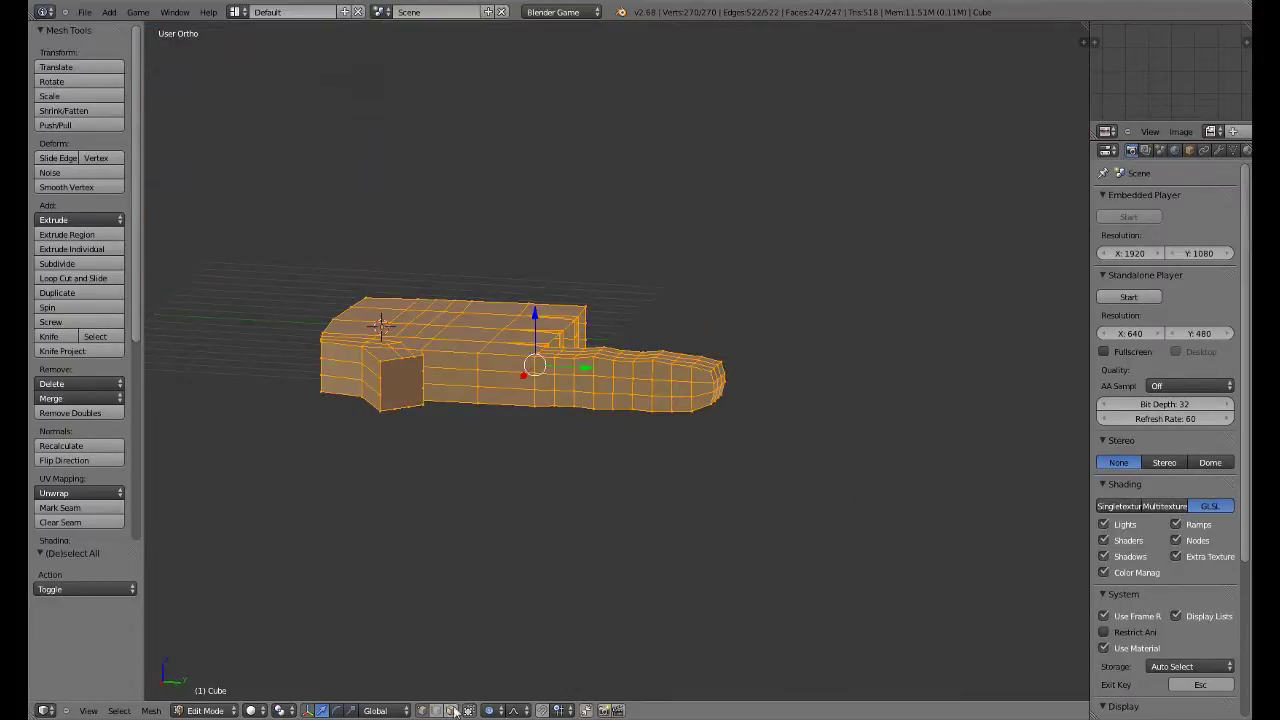
pyautogui.rightClick(406, 391)
pyautogui.press('x')
pyautogui.click(399, 382)
pyautogui.moveTo(385, 391); pyautogui.dragTo(479, 392, button='middle')
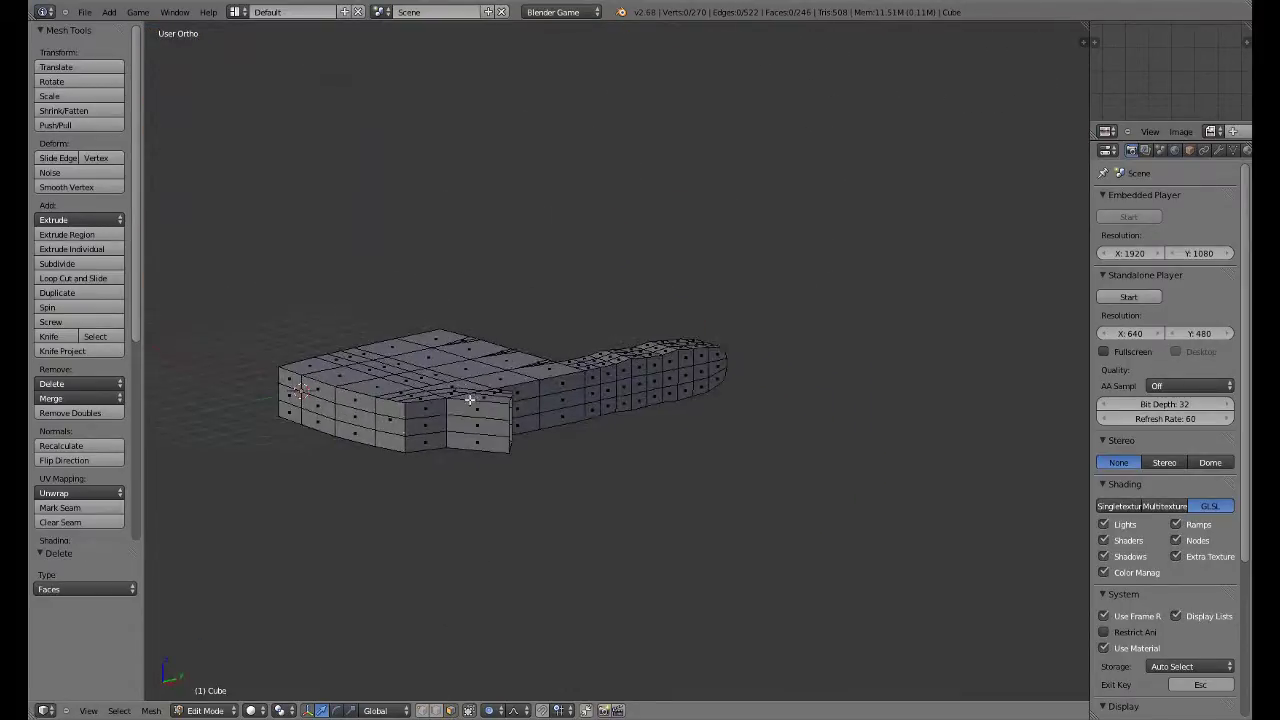
pyautogui.moveTo(510, 435); pyautogui.dragTo(603, 466, button='middle')
# Step: Select the whole hand mesh and apply vertex smoothing repeatedly to round the palm and finger
pyautogui.press('a')
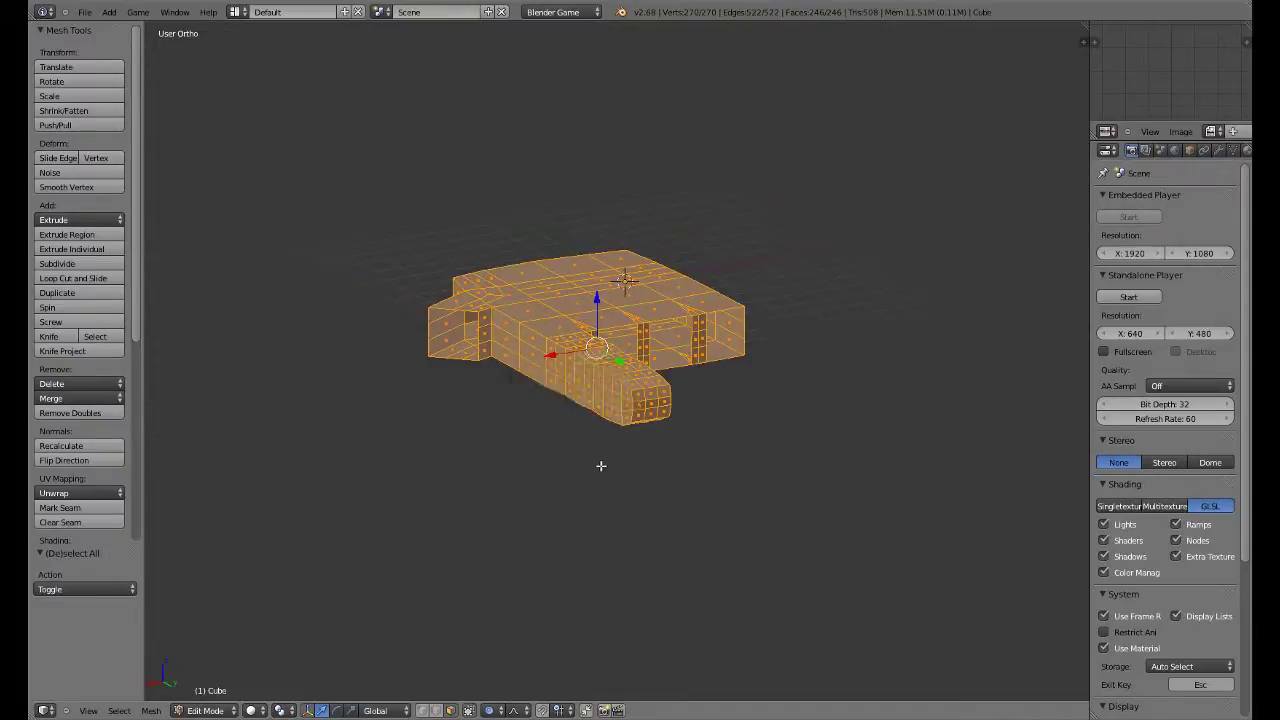
pyautogui.press('w')
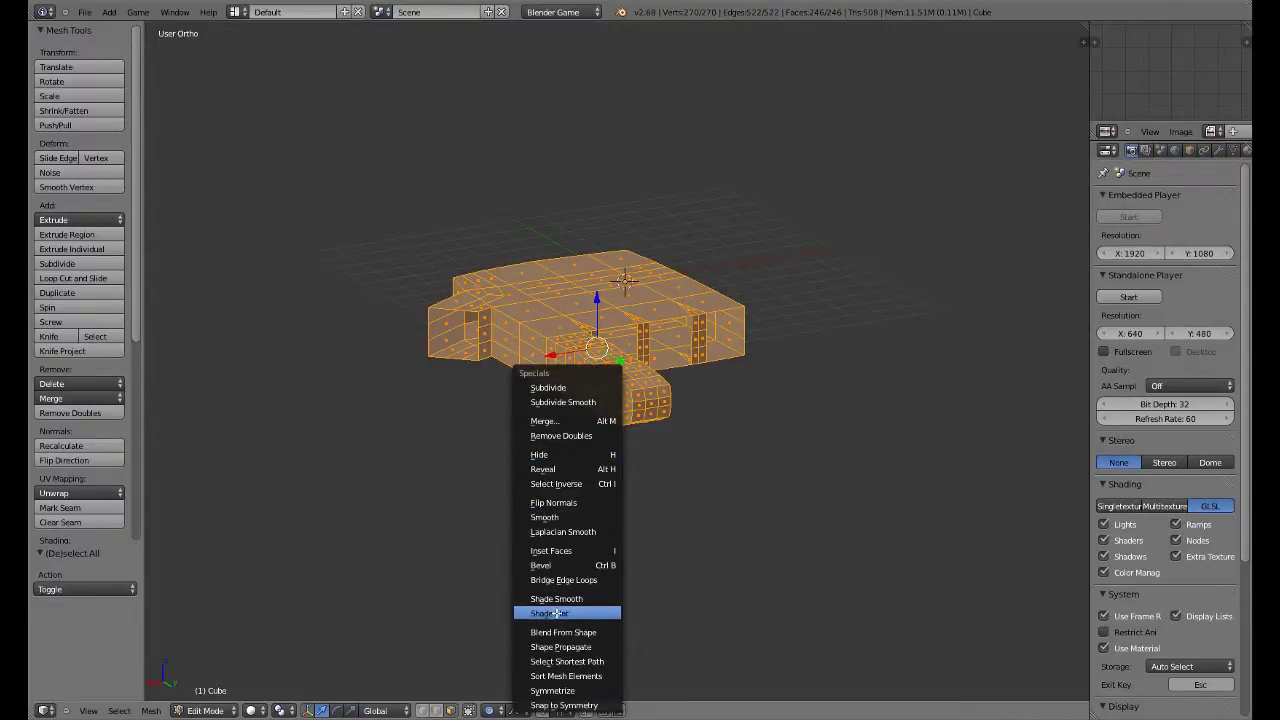
pyautogui.click(553, 517)
pyautogui.press('w')
pyautogui.click(553, 517)
pyautogui.press('w')
pyautogui.click(553, 517)
pyautogui.press('w')
pyautogui.click(553, 517)
pyautogui.press('w')
pyautogui.click(553, 517)
pyautogui.moveTo(668, 515); pyautogui.dragTo(629, 531, button='middle')
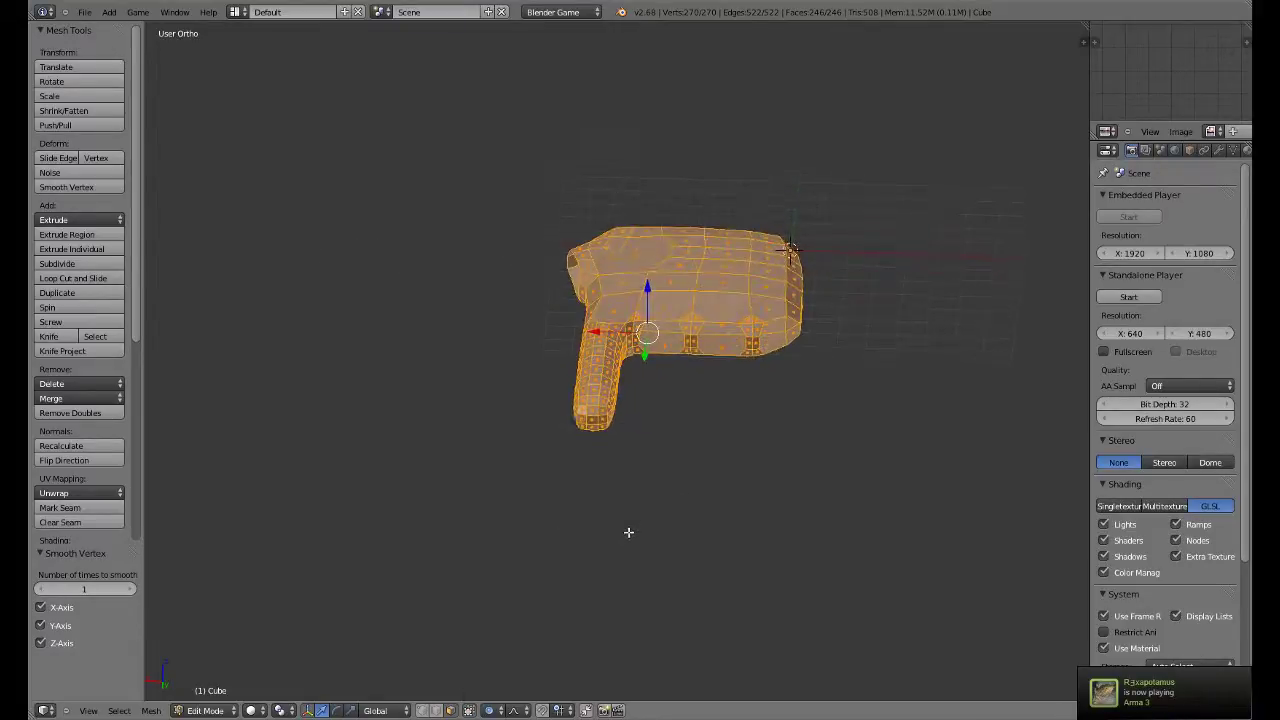
pyautogui.press('w')
pyautogui.click(630, 524)
pyautogui.moveTo(683, 458); pyautogui.dragTo(652, 440, button='middle')
pyautogui.press('w')
pyautogui.click(689, 438)
# Step: Save over hands.blend and inspect the smoothed hand from the side in Object Mode
pyautogui.hotkey('ctrl', 's')
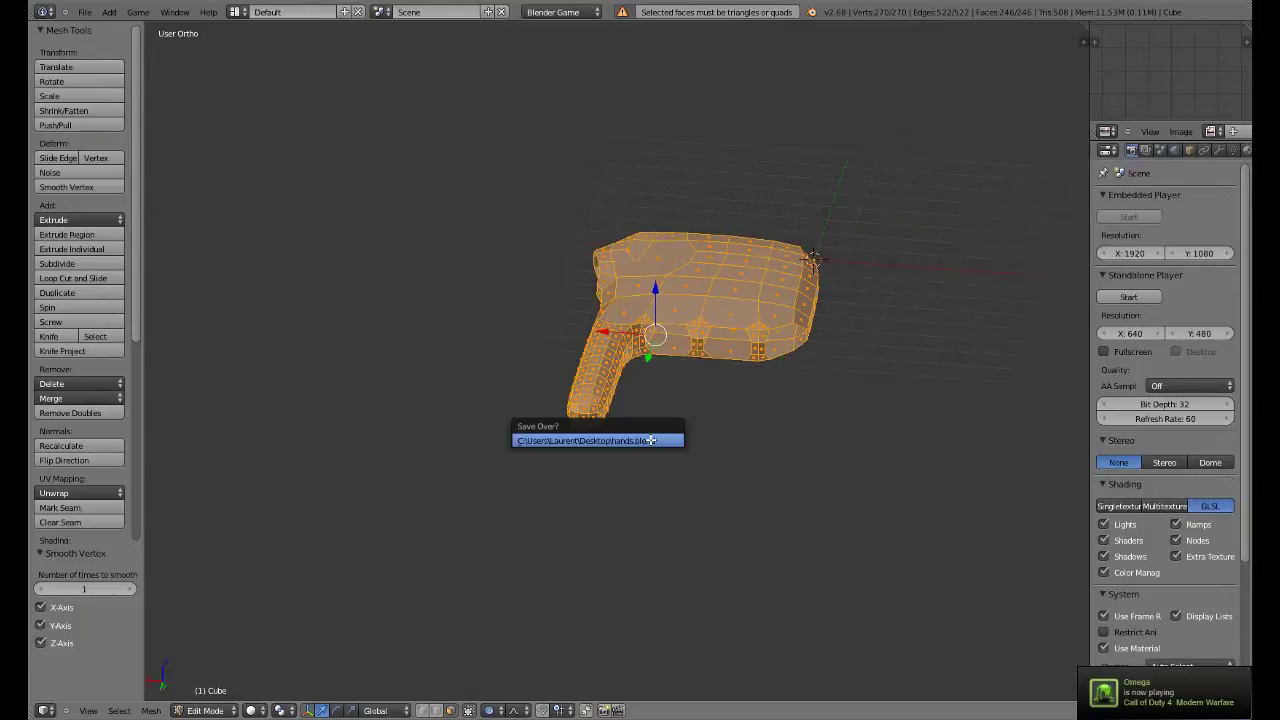
pyautogui.click(652, 440)
pyautogui.press('Tab')
pyautogui.moveTo(697, 502); pyautogui.dragTo(834, 463, button='middle')
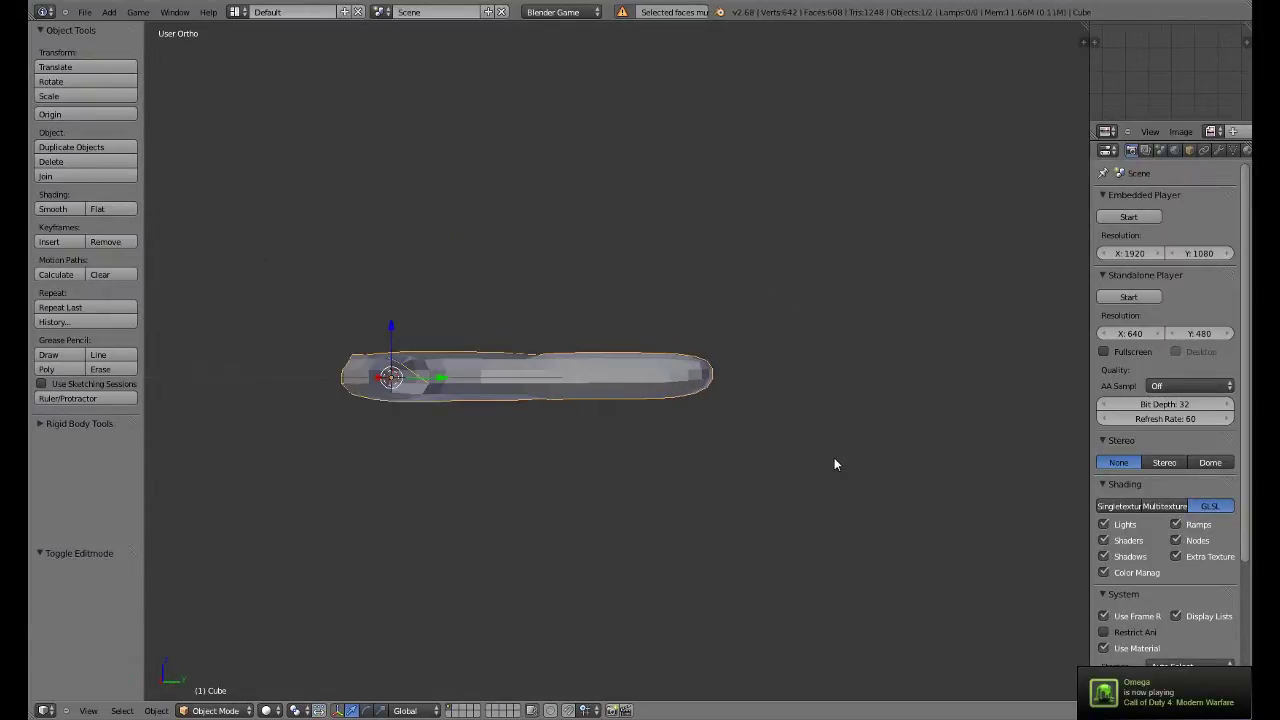
# Step: In the right wireframe view, circle-select the finger's top row of vertices and lower it about 0.108 along Z with proportional editing
pyautogui.press('Tab')
pyautogui.press('KP_1')
pyautogui.press('KP_3')
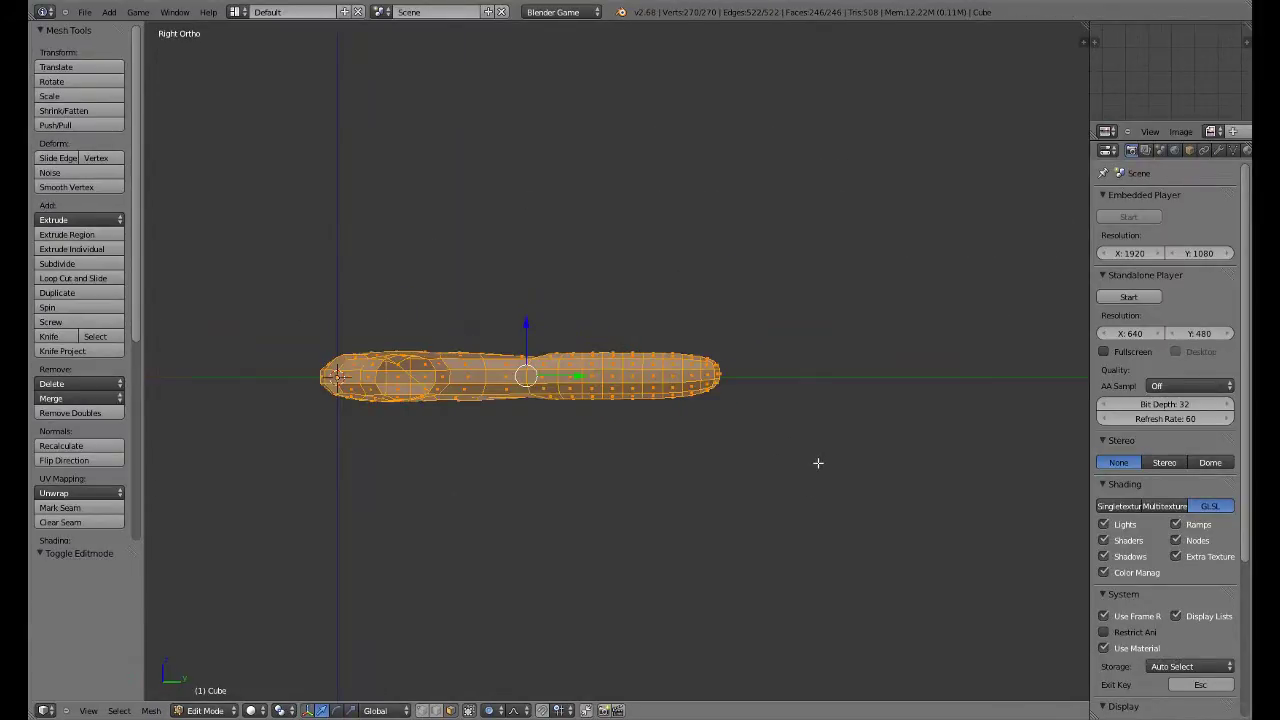
pyautogui.scroll(3, 611, 605)
pyautogui.scroll(3, 429, 500)
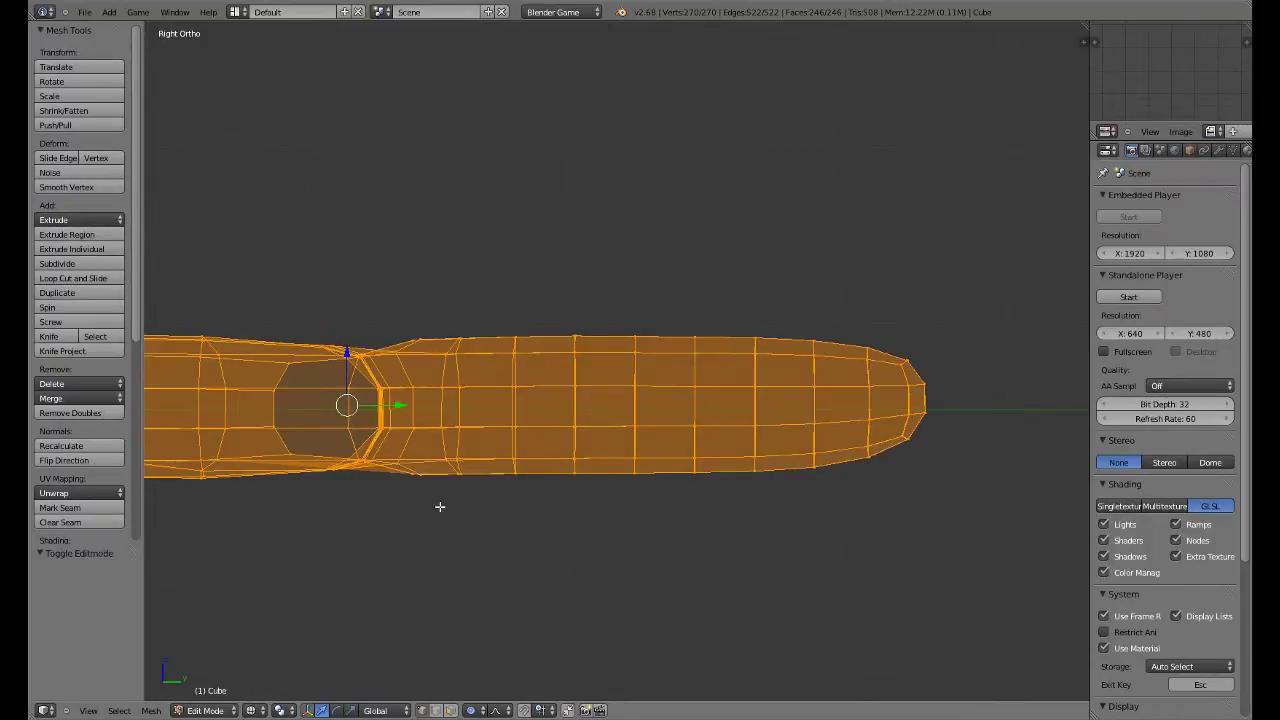
pyautogui.keyDown('shift'); pyautogui.moveTo(451, 430); pyautogui.dragTo(446, 531, button='middle'); pyautogui.keyUp('shift')
pyautogui.press('z')
pyautogui.press('z')
pyautogui.press('a')
pyautogui.press('c')
pyautogui.click(409, 434)
pyautogui.moveTo(413, 438)
pyautogui.mouseDown()
pyautogui.moveTo(863, 431)
pyautogui.moveTo(870, 442)
pyautogui.mouseUp()
pyautogui.press('Escape')
pyautogui.press('g')
pyautogui.press('z')
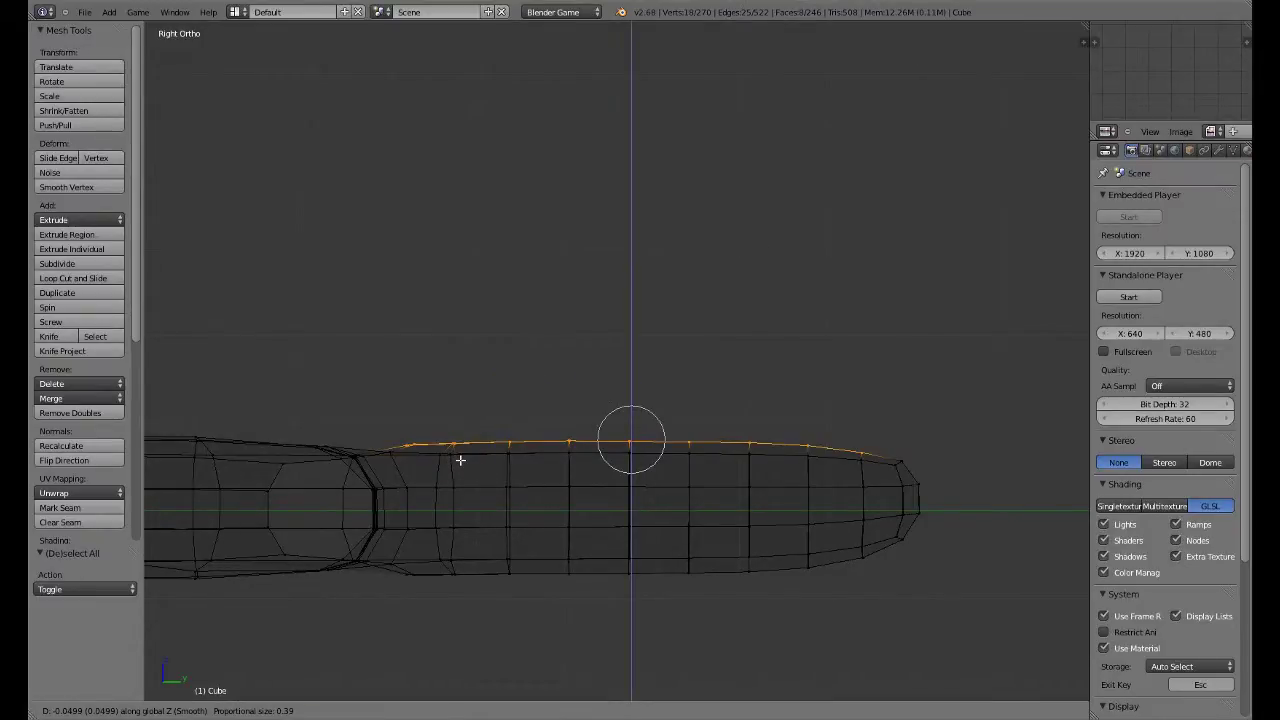
pyautogui.scroll(-4, 463, 462)
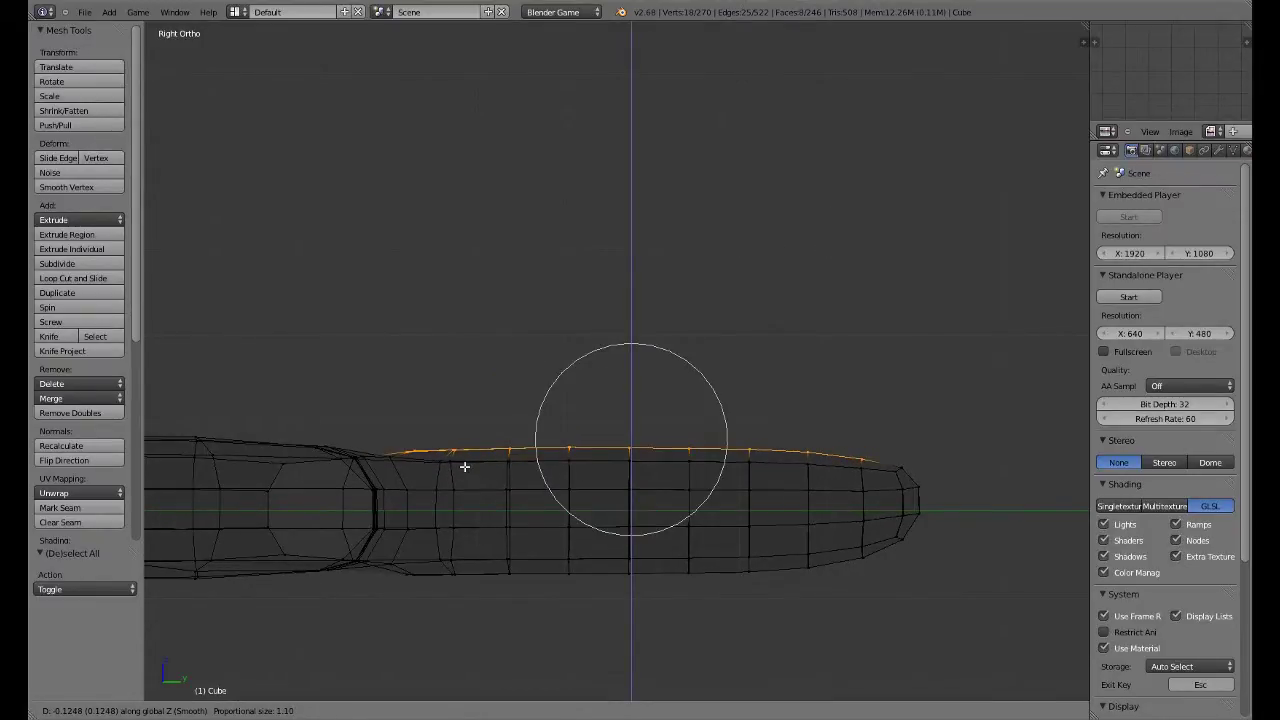
pyautogui.click(467, 465)
# Step: Select the top vertices at the finger's base and raise them about 0.05 along Z with proportional editing
pyautogui.rightClick(466, 466)
pyautogui.moveTo(466, 466); pyautogui.dragTo(449, 442, button='middle')
pyautogui.press('z')
pyautogui.press('g')
pyautogui.press('z')
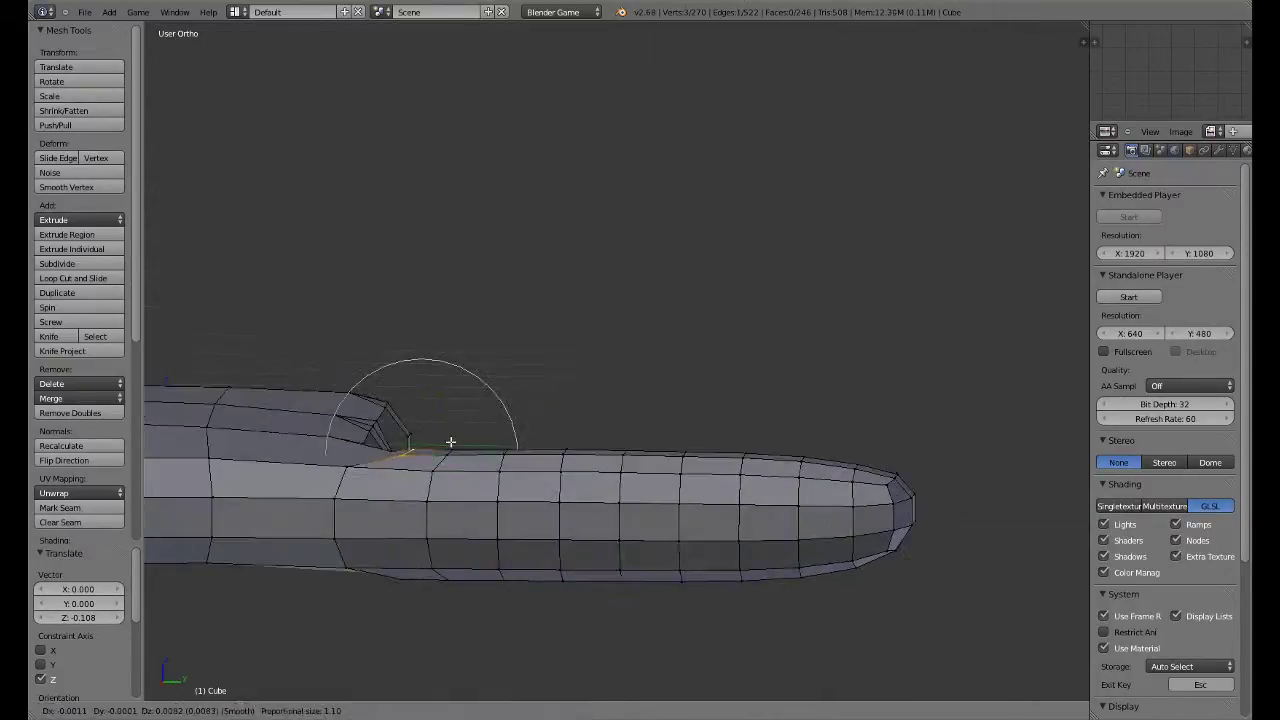
pyautogui.scroll(7, 450, 440)
pyautogui.click(450, 439)
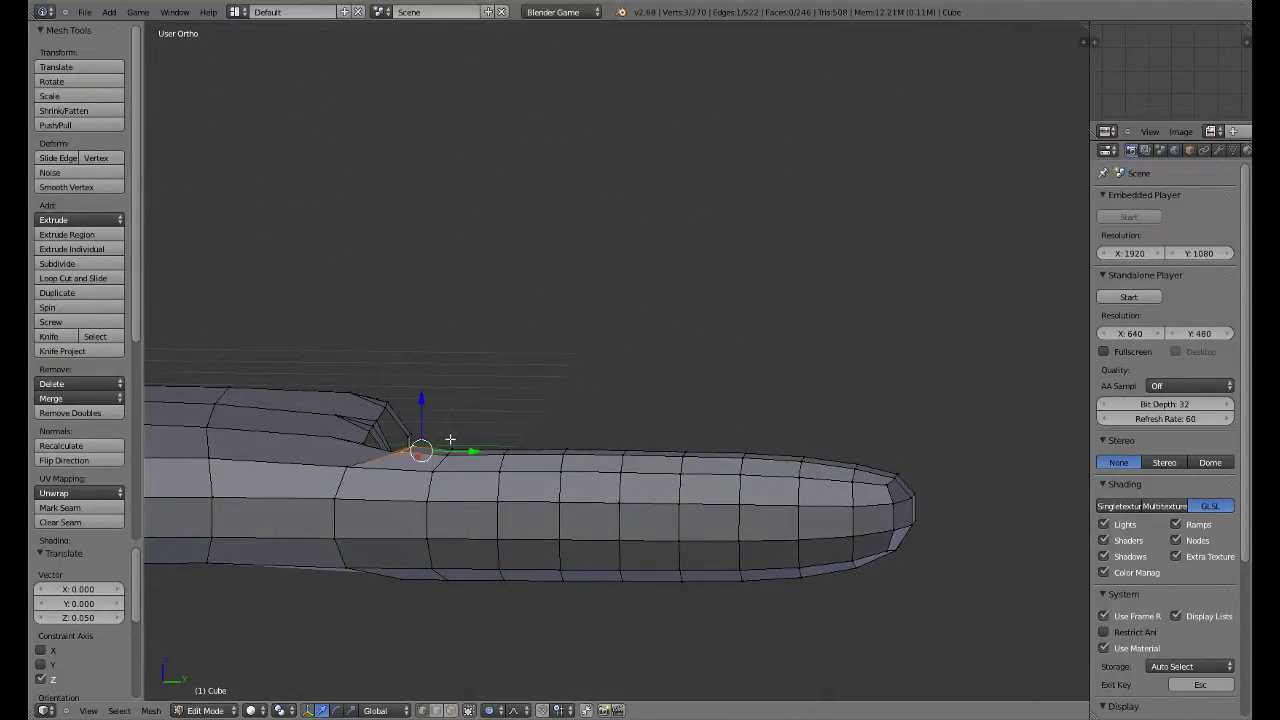
# Step: Try to shift the selected finger-base vertices back towards the palm in the right view, save the file, and undo the last change
pyautogui.press('KP_3')
pyautogui.press('g')
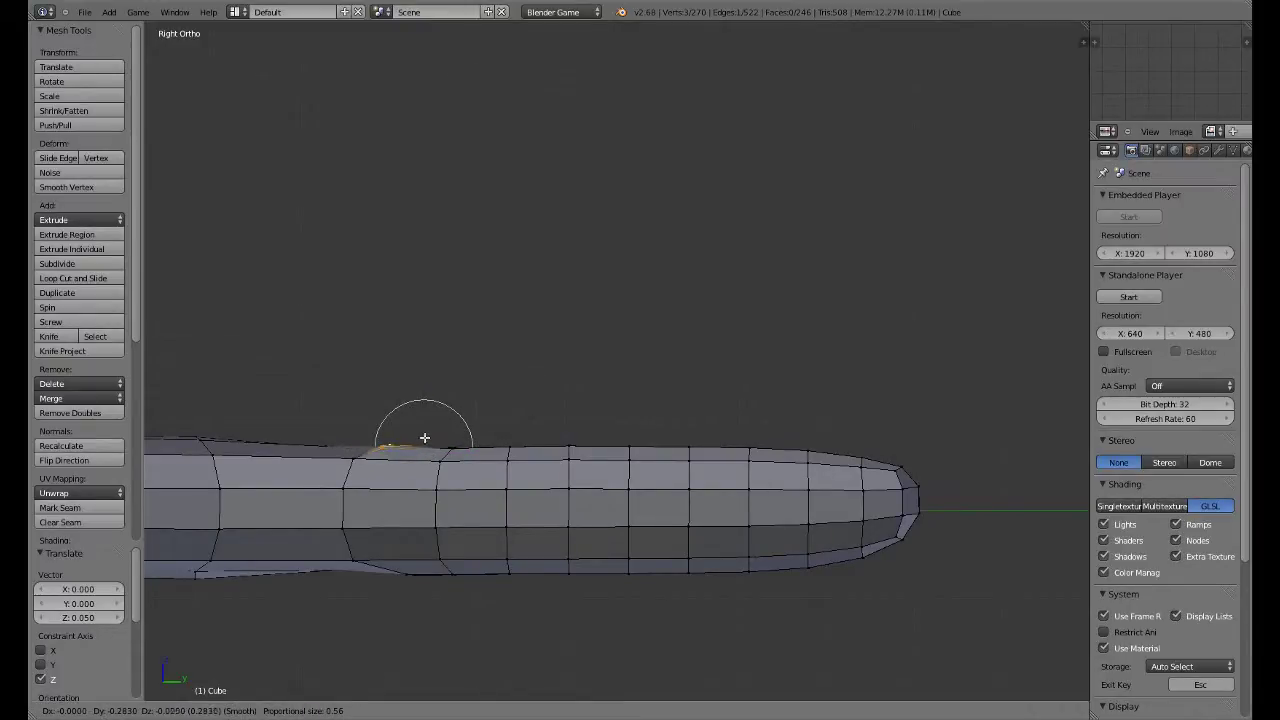
pyautogui.click(423, 437)
pyautogui.press('z')
pyautogui.moveTo(423, 437)
pyautogui.mouseDown(button='middle')
pyautogui.moveTo(390, 503)
pyautogui.moveTo(471, 498)
pyautogui.moveTo(508, 511)
pyautogui.moveTo(491, 521)
pyautogui.mouseUp(button='middle')
pyautogui.hotkey('ctrl', 's')
pyautogui.click(405, 451)
pyautogui.press('z')
pyautogui.hotkey('ctrl', 'z')
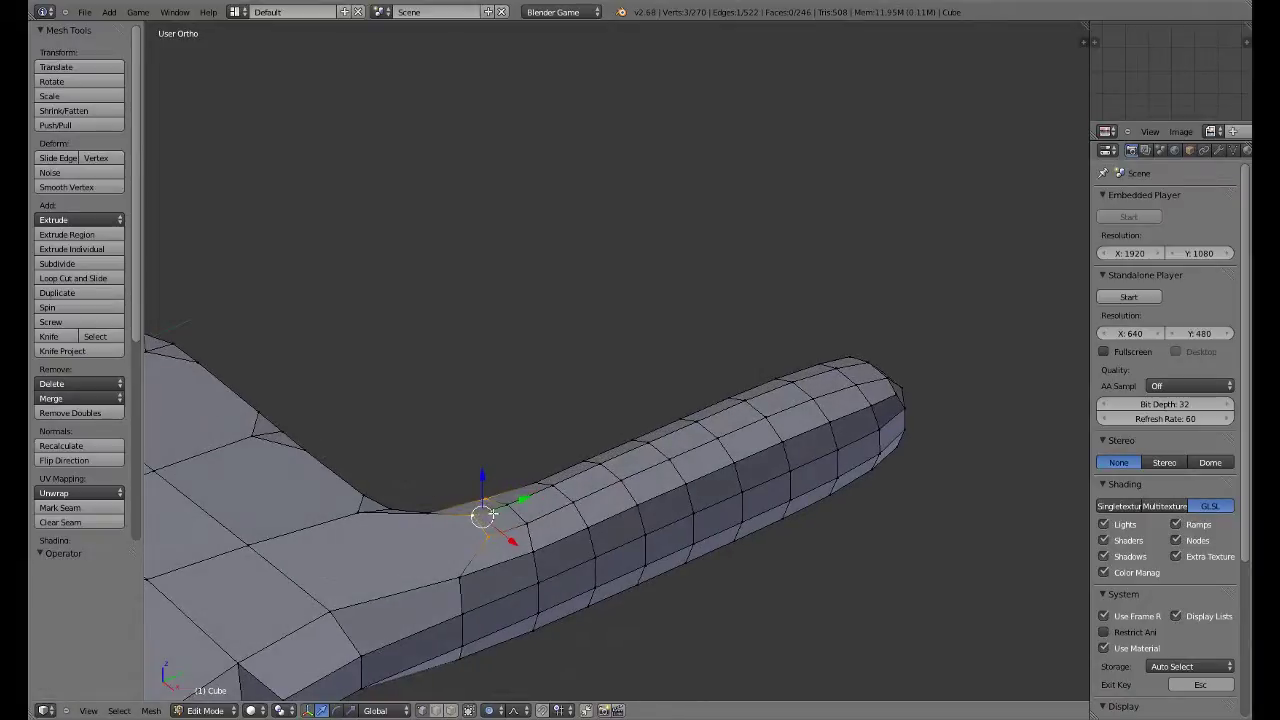
# Step: Reposition the selected finger-base vertices in the top view, and adjust their height along Z to form the knuckle
pyautogui.moveTo(513, 508); pyautogui.dragTo(503, 513)
pyautogui.press('KP_7')
pyautogui.press('g')
pyautogui.click(795, 551)
pyautogui.moveTo(795, 551); pyautogui.dragTo(483, 522, button='middle')
pyautogui.press('g')
pyautogui.press('z')
pyautogui.click(647, 422)
# Step: Save over the existing file and check the finger's profile in Object Mode from the right view
pyautogui.hotkey('ctrl', 's')
pyautogui.click(490, 524)
pyautogui.press('Tab')
pyautogui.moveTo(511, 423); pyautogui.dragTo(578, 437, button='middle')
pyautogui.press('KP_3')
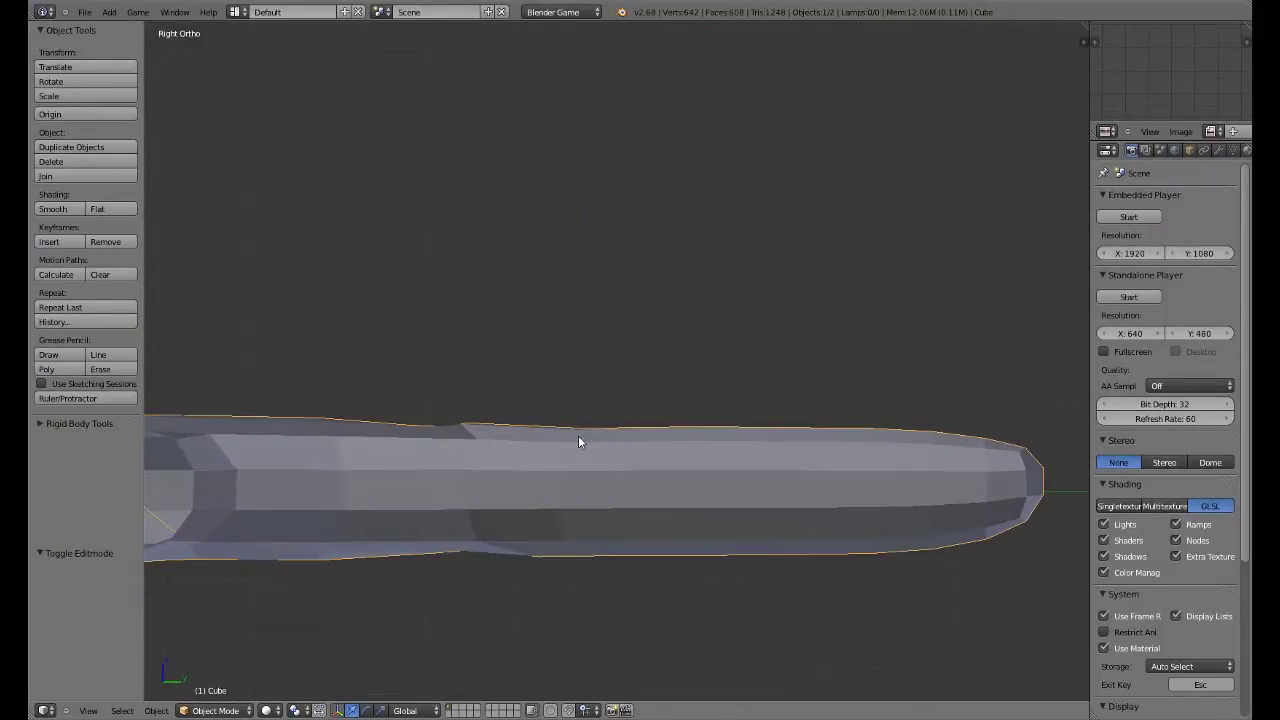
# Step: In Edit Mode, select the bottom vertex at the finger's base and raise it about 0.035 along Z
pyautogui.press('Tab')
pyautogui.press('z')
pyautogui.press('a')
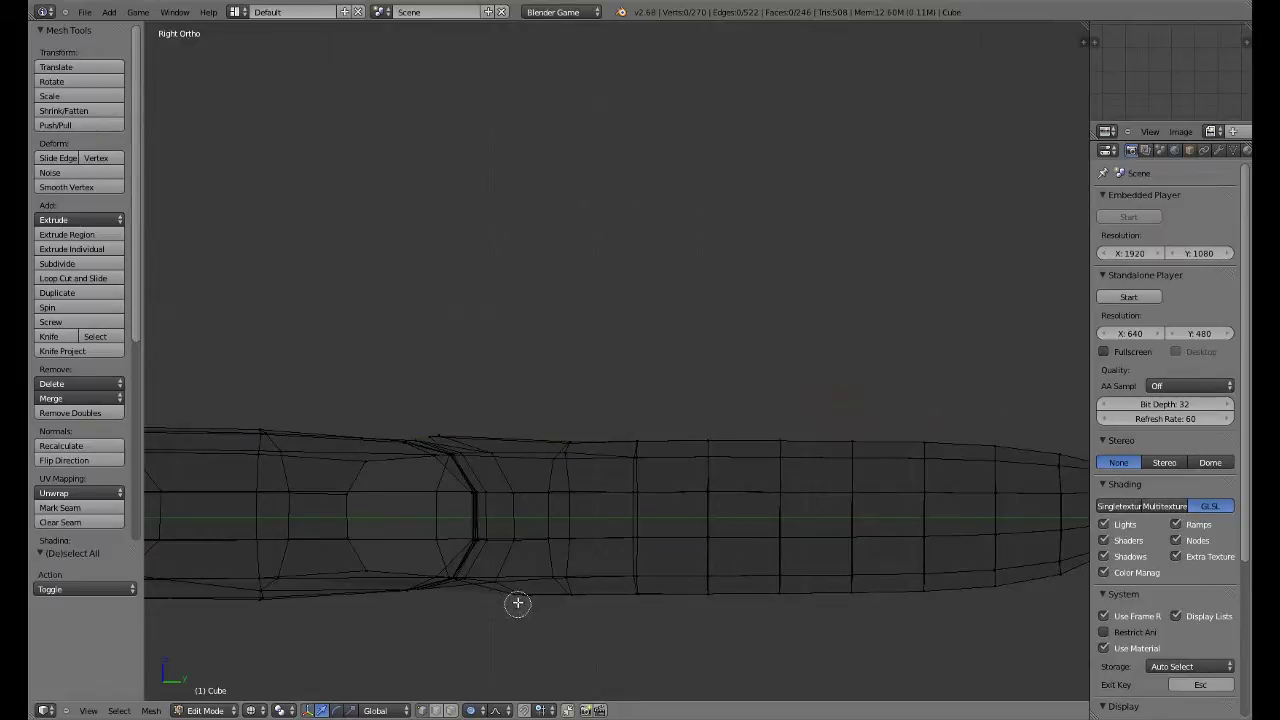
pyautogui.rightClick(518, 598)
pyautogui.press('g')
pyautogui.press('z')
pyautogui.click(519, 595)
pyautogui.press('z')
pyautogui.rightClick(520, 595)
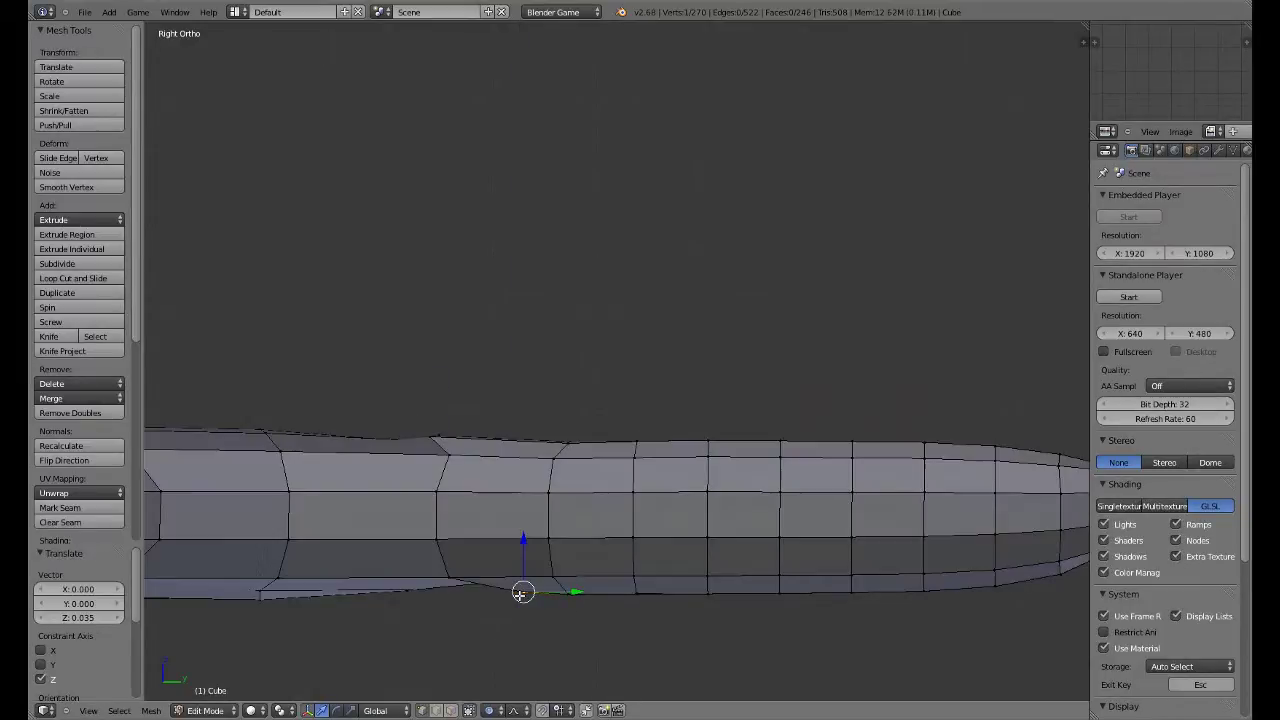
# Step: In wireframe view, circle-select the next bottom vertices just past the finger's base and adjust them along Z
pyautogui.keyDown('shift'); pyautogui.moveTo(640, 582); pyautogui.dragTo(471, 563, button='middle'); pyautogui.keyUp('shift')
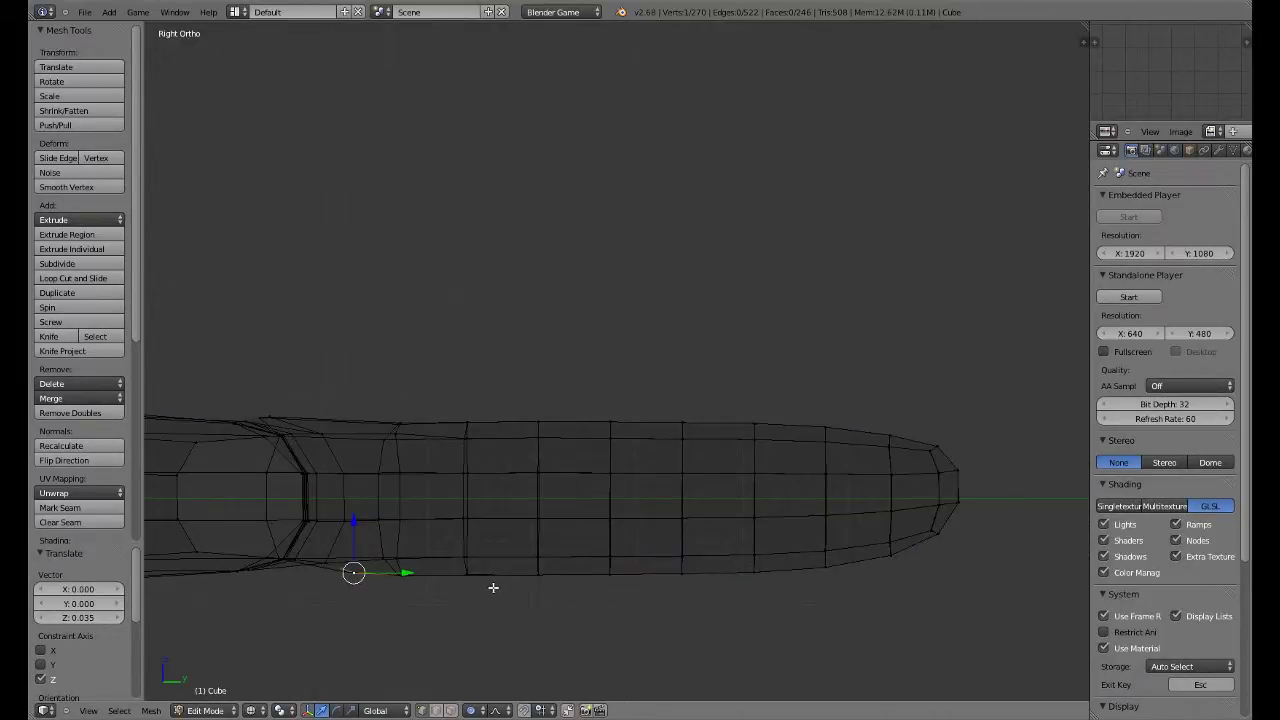
pyautogui.press('a')
pyautogui.press('c')
pyautogui.press('g')
pyautogui.press('z')
pyautogui.click(404, 576)
# Step: Raise two neighbouring bottom vertex groups near the middle of the finger slightly along Z, one after the other
pyautogui.press('a')
pyautogui.press('c')
pyautogui.click(538, 579)
pyautogui.press('g')
pyautogui.press('z')
pyautogui.click(538, 572)
pyautogui.press('a')
pyautogui.press('c')
pyautogui.click(606, 577)
pyautogui.press('g')
pyautogui.press('z')
pyautogui.click(608, 570)
# Step: Circle-select the next bottom vertices toward the fingertip and raise them slightly along Z
pyautogui.keyDown('shift'); pyautogui.moveTo(750, 582); pyautogui.dragTo(609, 589, button='middle'); pyautogui.keyUp('shift')
pyautogui.press('a')
pyautogui.press('c')
pyautogui.click(609, 588)
pyautogui.press('g')
pyautogui.press('z')
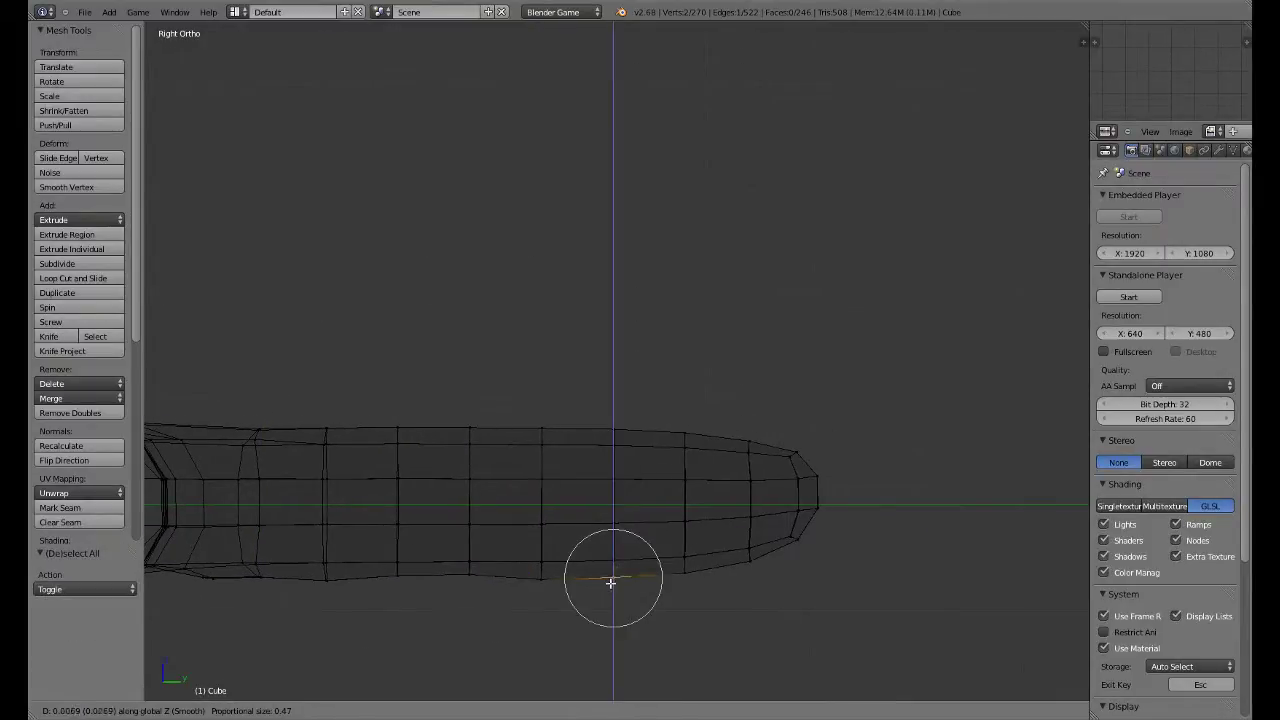
pyautogui.click(613, 573)
# Step: Adjust the last two bottom vertex groups before the fingertip along Z, one after the other
pyautogui.press('a')
pyautogui.press('c')
pyautogui.click(690, 576)
pyautogui.press('g')
pyautogui.press('z')
pyautogui.click(692, 571)
pyautogui.press('a')
pyautogui.press('c')
pyautogui.click(752, 563)
pyautogui.press('g')
pyautogui.press('z')
pyautogui.click(753, 562)
pyautogui.press('a')
# Step: Lower the two top vertex groups nearest the fingertip slightly along Z
pyautogui.keyDown('shift'); pyautogui.moveTo(815, 550); pyautogui.dragTo(671, 594, button='middle'); pyautogui.keyUp('shift')
pyautogui.press('a')
pyautogui.rightClick(544, 480)
pyautogui.press('g')
pyautogui.press('z')
pyautogui.click(548, 485)
pyautogui.rightClick(469, 479)
pyautogui.press('g')
pyautogui.press('z')
pyautogui.click(469, 481)
# Step: Raise the top vertices at the outer knuckle slightly along Z and lower the neighbouring group toward the palm
pyautogui.press('a')
pyautogui.rightClick(402, 472)
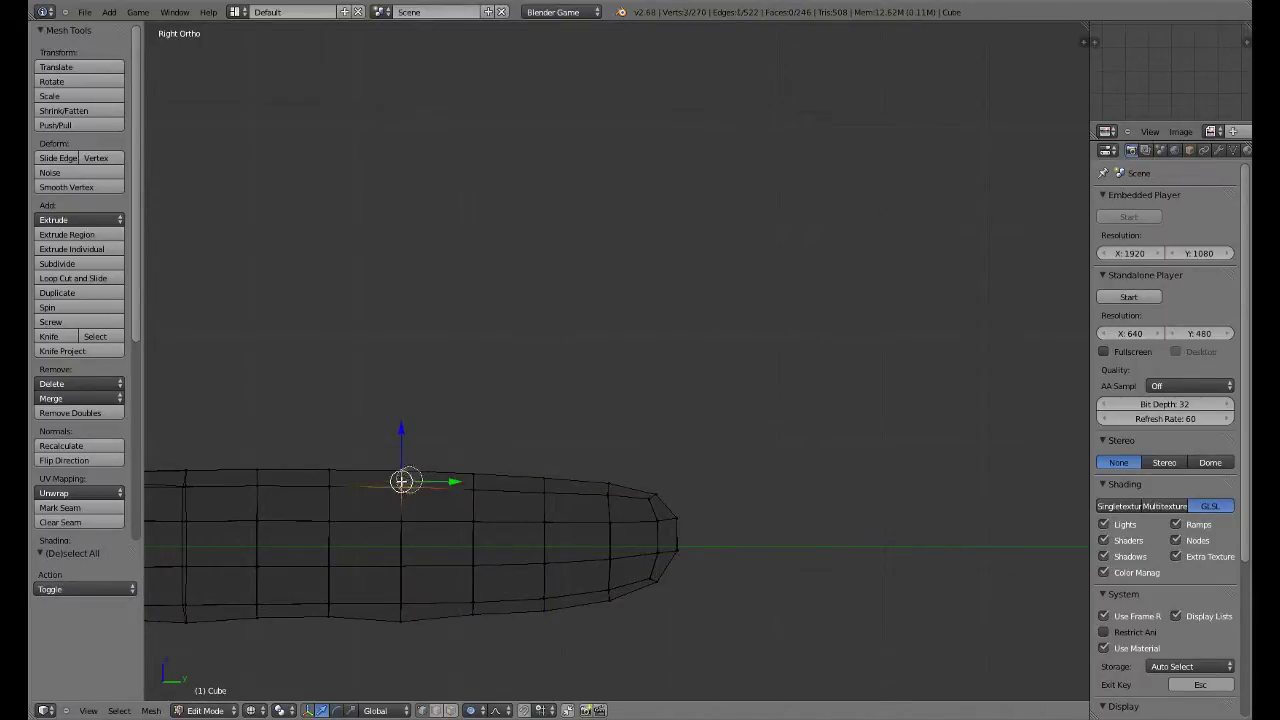
pyautogui.press('g')
pyautogui.press('z')
pyautogui.click(402, 470)
pyautogui.press('a')
pyautogui.press('c')
pyautogui.rightClick(334, 462)
pyautogui.press('g')
pyautogui.press('z')
pyautogui.click(334, 469)
# Step: Circle-select the next top vertices toward the palm and adjust their height along Z in two small moves
pyautogui.keyDown('shift'); pyautogui.moveTo(393, 470); pyautogui.dragTo(483, 471, button='middle'); pyautogui.keyUp('shift')
pyautogui.press('a')
pyautogui.press('c')
pyautogui.click(350, 469)
pyautogui.rightClick(350, 469)
pyautogui.press('g')
pyautogui.press('z')
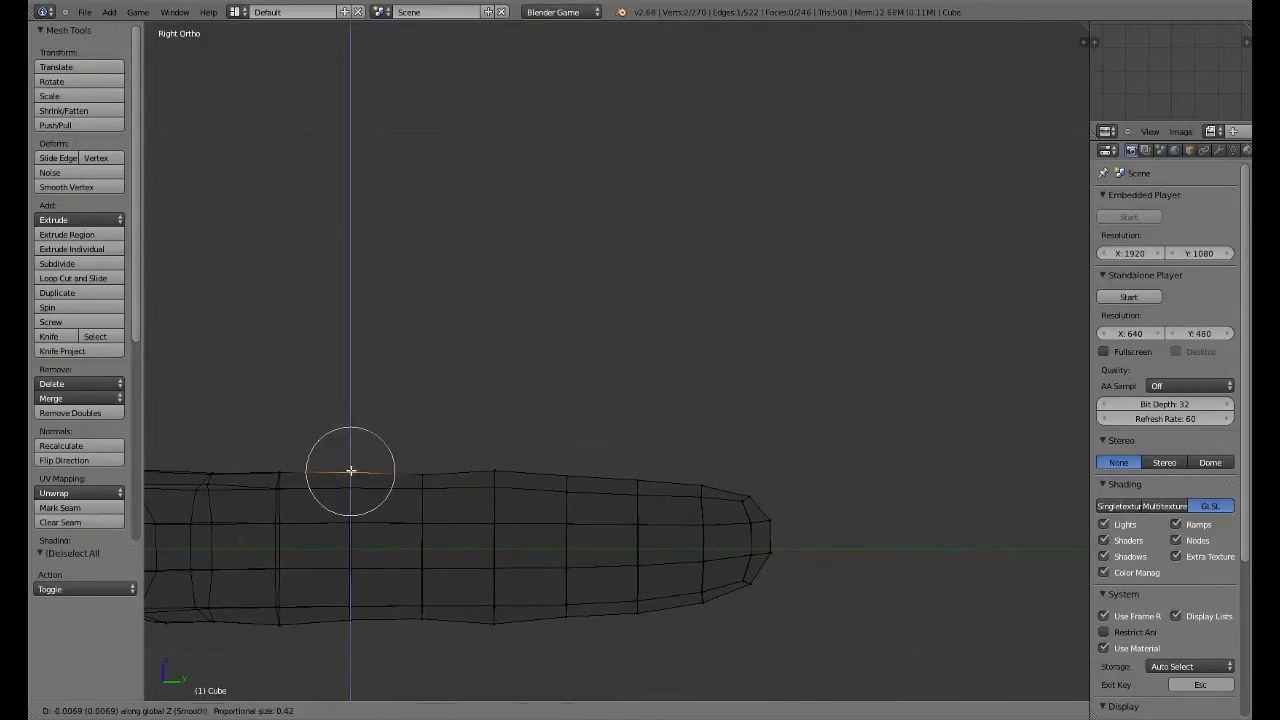
pyautogui.click(351, 469)
pyautogui.press('g')
pyautogui.press('z')
pyautogui.click(361, 466)
# Step: Circle-select the top vertices at the next knuckle toward the palm, move them slightly, and clear the selection
pyautogui.press('a')
pyautogui.press('c')
pyautogui.click(284, 470)
pyautogui.rightClick(284, 470)
pyautogui.press('g')
pyautogui.click(289, 470)
pyautogui.keyDown('shift'); pyautogui.moveTo(480, 500); pyautogui.dragTo(542, 590, button='middle'); pyautogui.keyUp('shift')
pyautogui.press('a')
# Step: Return to solid shading, check the contoured finger in Object Mode, and make a small adjustment along Z in Edit Mode
pyautogui.press('z')
pyautogui.press('Tab')
pyautogui.press('Tab')
pyautogui.press('g')
pyautogui.press('z')
pyautogui.click(306, 422)
# Step: Add a single loop cut around the finger near its tip and edge-slide it, ending with a factor of 0.215
pyautogui.hotkey('ctrl', 'r')
pyautogui.click(526, 480)
pyautogui.click(525, 477)
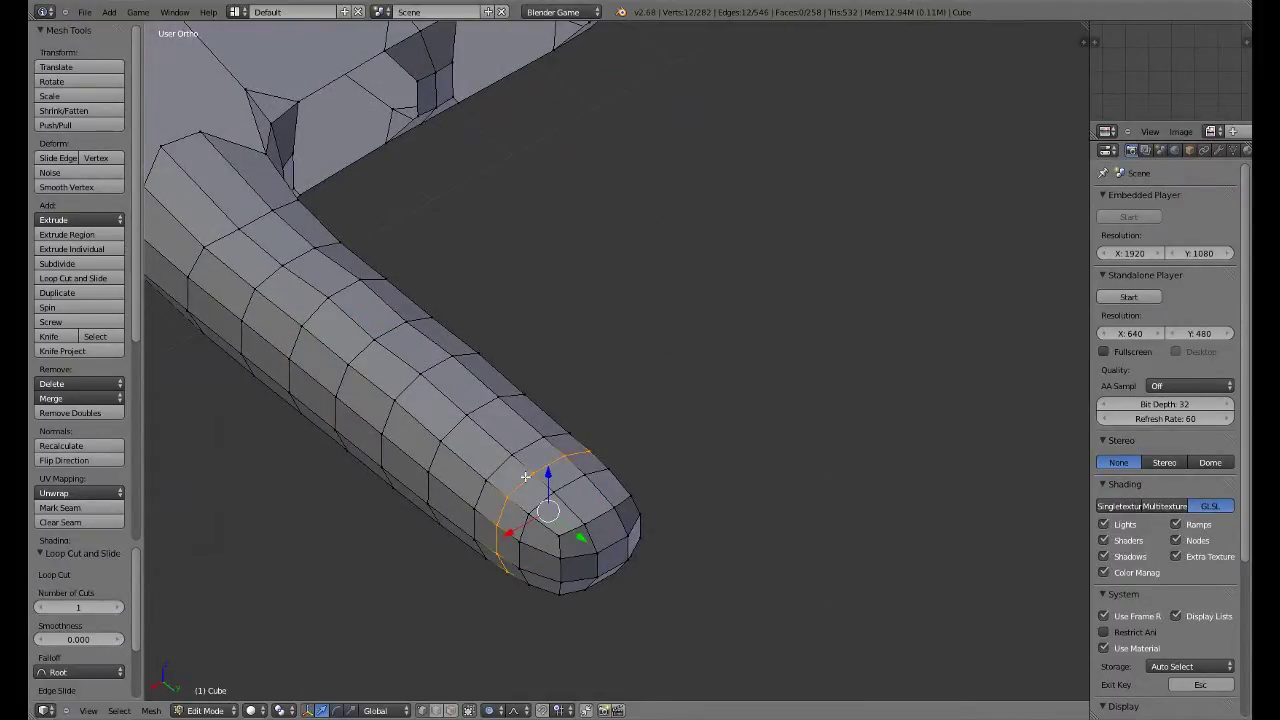
pyautogui.hotkey('ctrl', 'e')
pyautogui.click(566, 518)
pyautogui.click(560, 515)
pyautogui.moveTo(560, 515)
pyautogui.mouseDown(button='middle')
pyautogui.moveTo(545, 543)
pyautogui.moveTo(555, 526)
pyautogui.mouseUp(button='middle')
pyautogui.hotkey('ctrl', 'e')
pyautogui.click(544, 542)
pyautogui.click(540, 531)
# Step: In face select mode, select the six faces on top of the fingertip and extrude them to start the fingernail
pyautogui.click(451, 710)
pyautogui.keyDown('shift'); pyautogui.rightClick(553, 460); pyautogui.keyUp('shift')
pyautogui.keyDown('shift'); pyautogui.rightClick(580, 446); pyautogui.keyUp('shift')
pyautogui.keyDown('shift'); pyautogui.rightClick(601, 474); pyautogui.keyUp('shift')
pyautogui.keyDown('shift'); pyautogui.rightClick(582, 496); pyautogui.keyUp('shift')
pyautogui.keyDown('shift'); pyautogui.rightClick(549, 507); pyautogui.keyUp('shift')
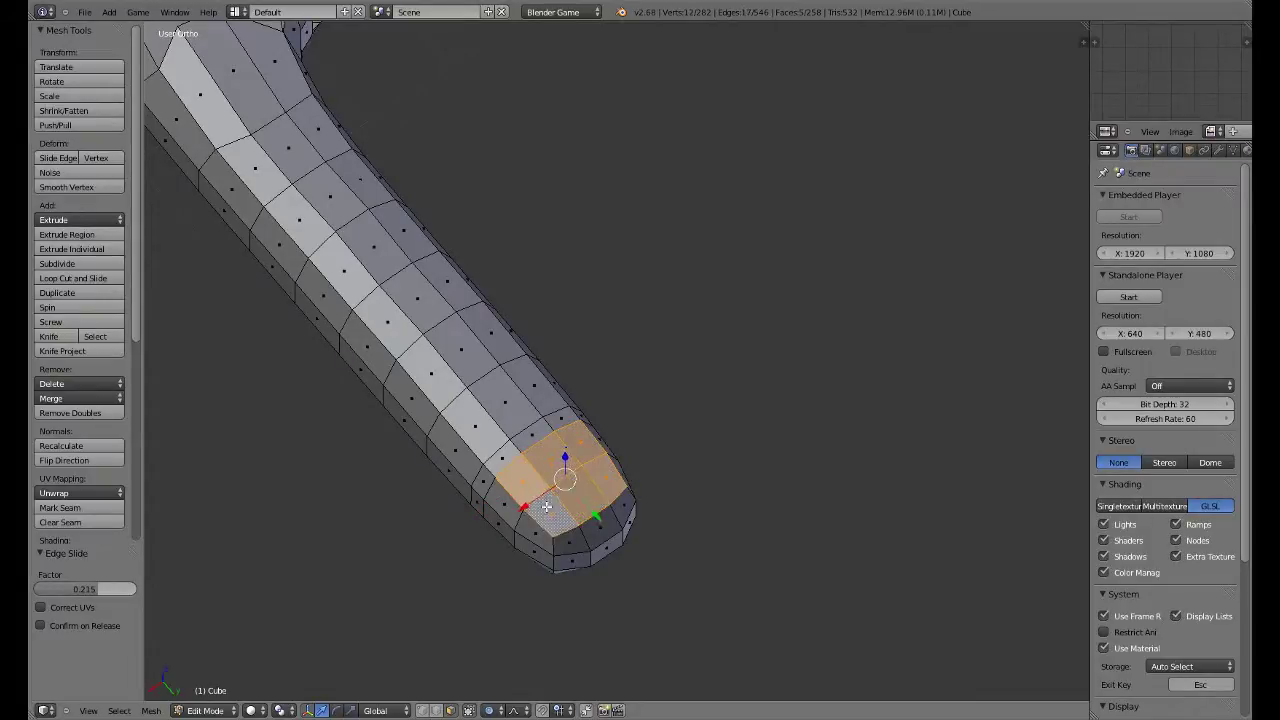
pyautogui.scroll(4, 562, 513)
pyautogui.moveTo(608, 531); pyautogui.dragTo(647, 487, button='middle')
pyautogui.keyDown('shift'); pyautogui.moveTo(667, 586); pyautogui.dragTo(628, 484, button='middle'); pyautogui.keyUp('shift')
pyautogui.press('e')
pyautogui.click(630, 481)
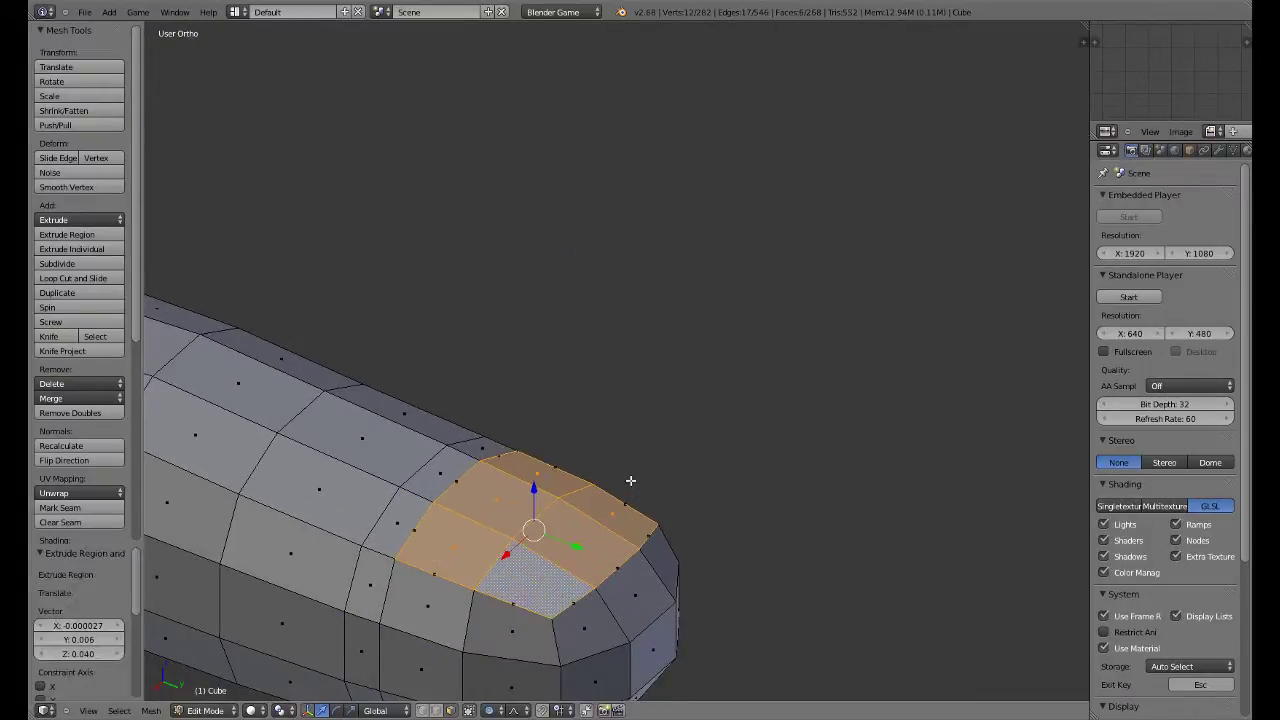
# Step: Scale the extruded nail faces to 0.904 overall and stretch them by 1.1 along Y
pyautogui.press('s')
pyautogui.rightClick(693, 537)
pyautogui.press('s')
pyautogui.click(678, 536)
pyautogui.moveTo(678, 536); pyautogui.dragTo(739, 510, button='middle')
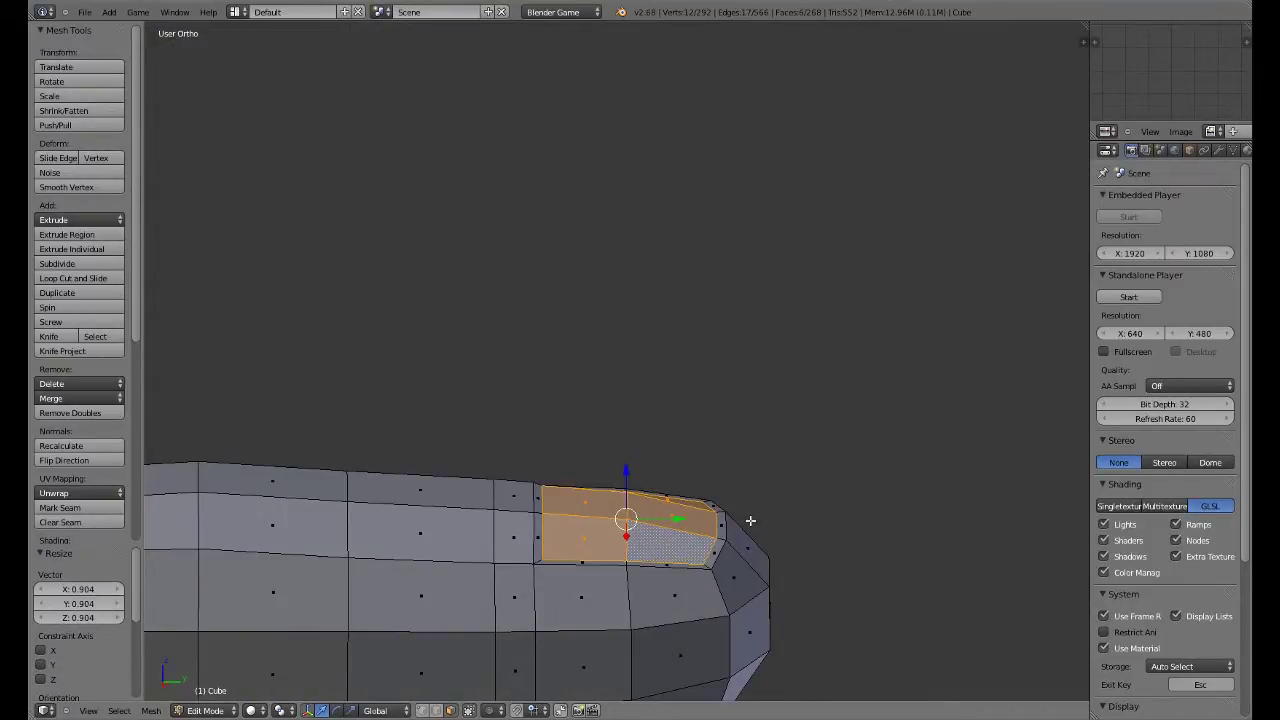
pyautogui.press('s')
pyautogui.press('y')
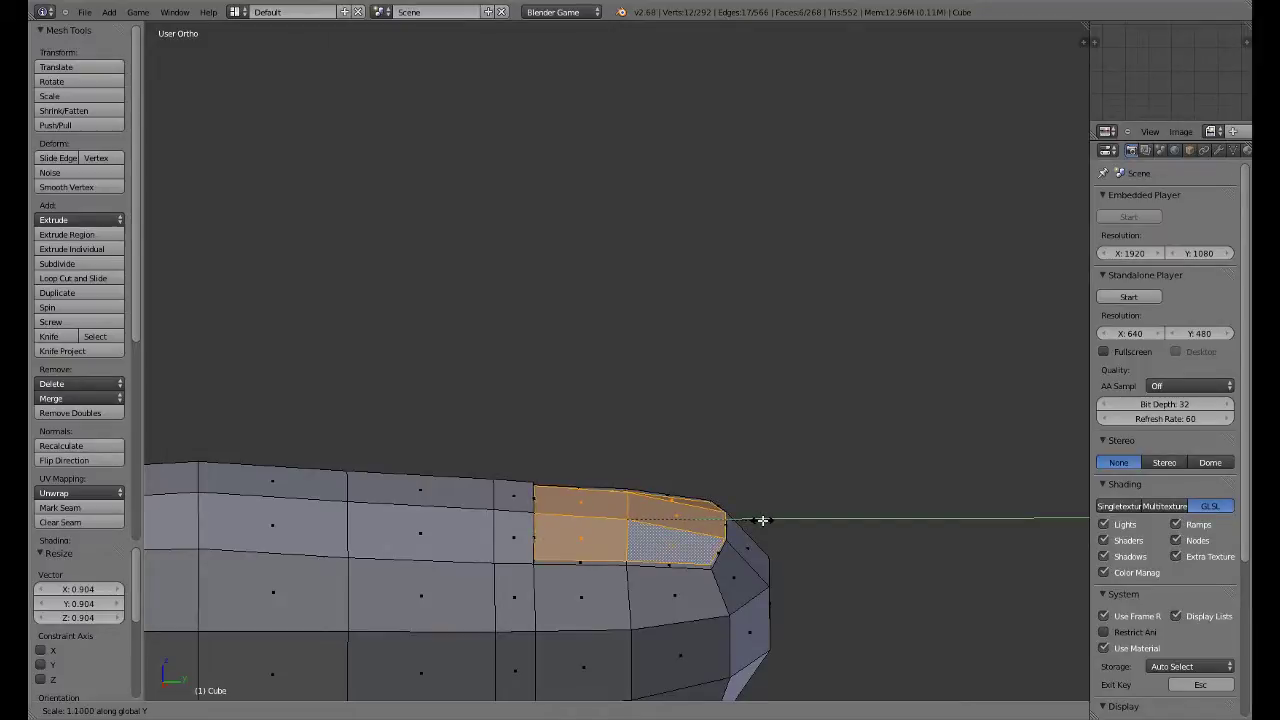
pyautogui.click(762, 520)
# Step: Move the nail faces by -0.021 along Z to recess them into the fingertip
pyautogui.moveTo(762, 520); pyautogui.dragTo(743, 526, button='middle')
pyautogui.scroll(1, 745, 528)
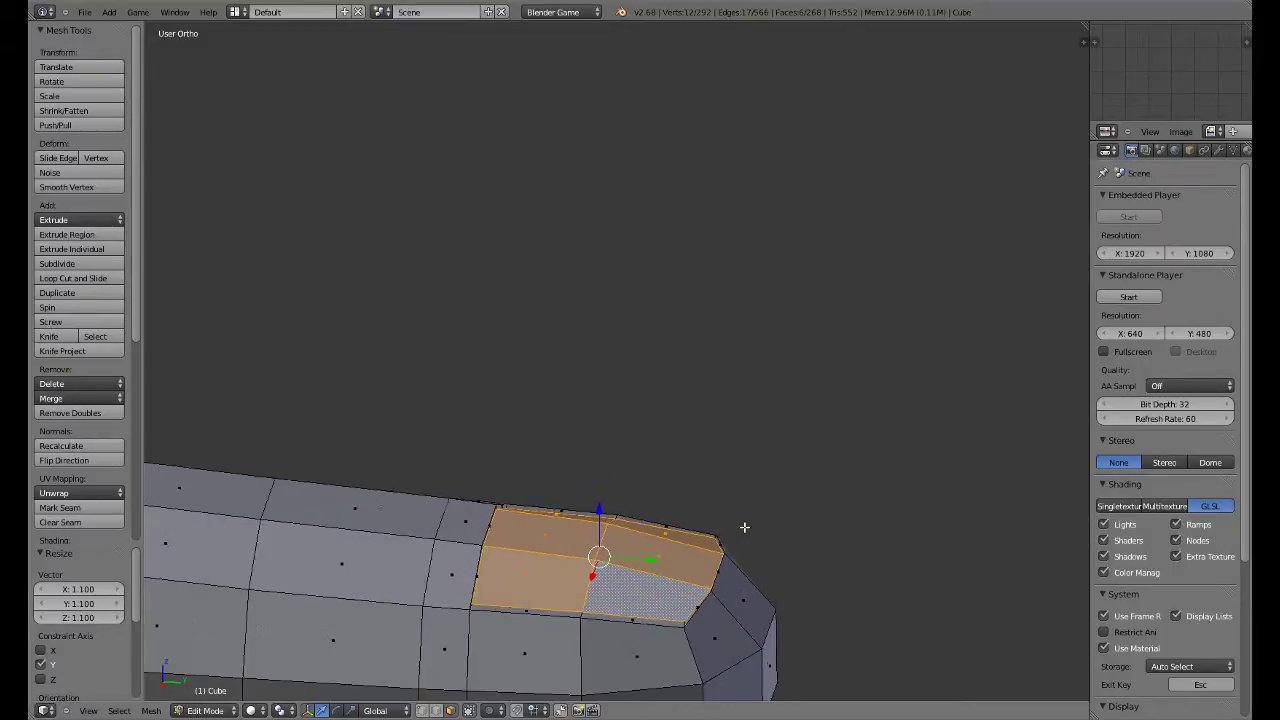
pyautogui.press('g')
pyautogui.press('z')
pyautogui.click(601, 516)
pyautogui.press('s')
pyautogui.rightClick(603, 514)
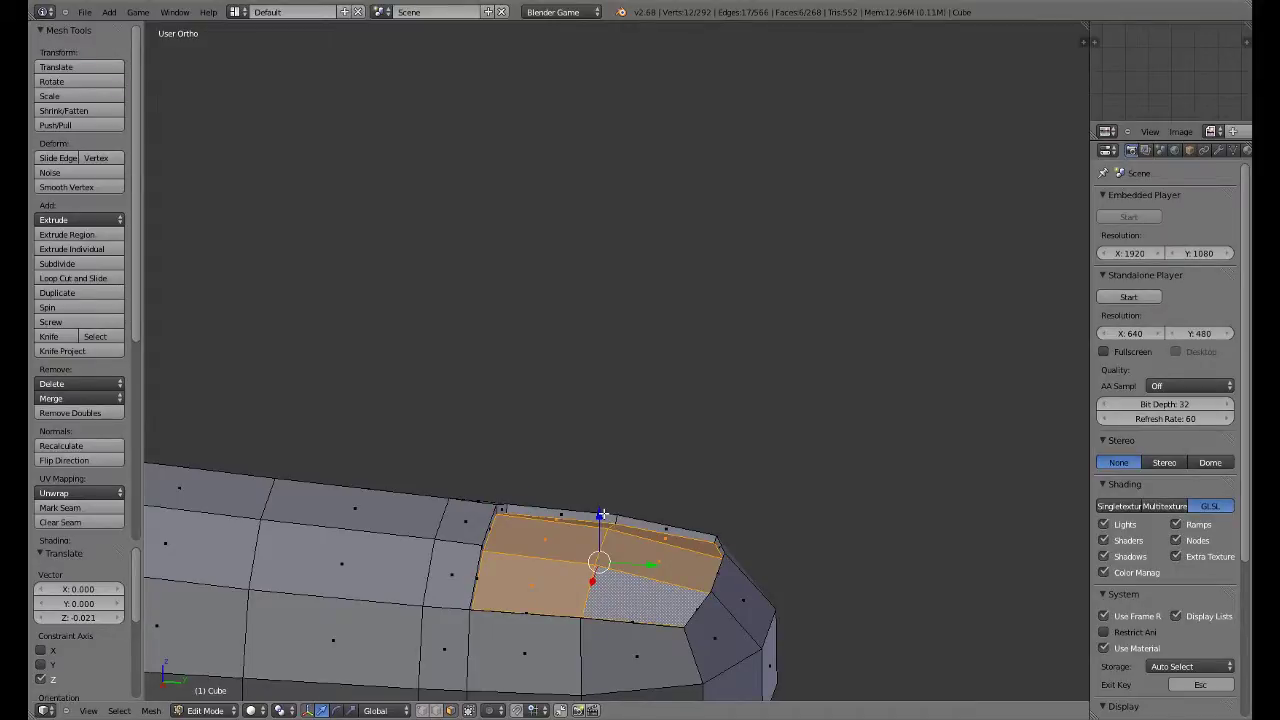
pyautogui.press('u')
pyautogui.hotkey('ctrl', 's')
pyautogui.hotkey('shift', 's')
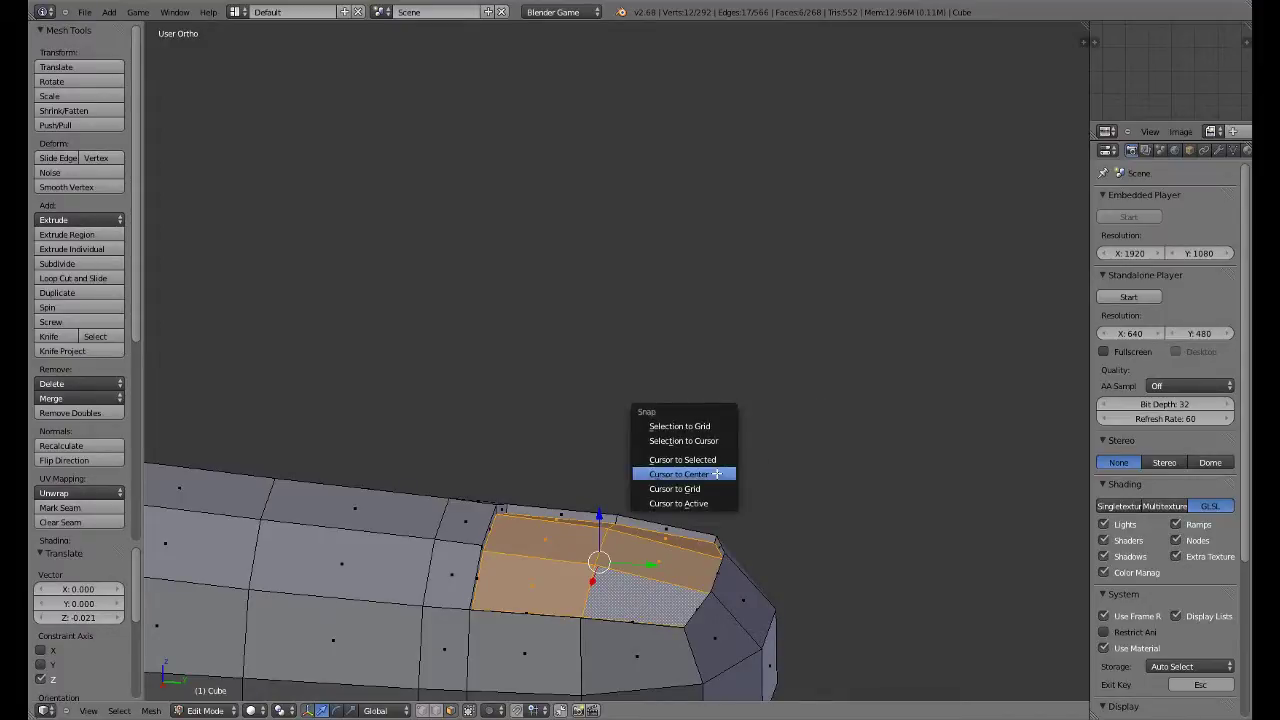
pyautogui.scroll(1, 649, 543)
pyautogui.hotkey('alt', 's')
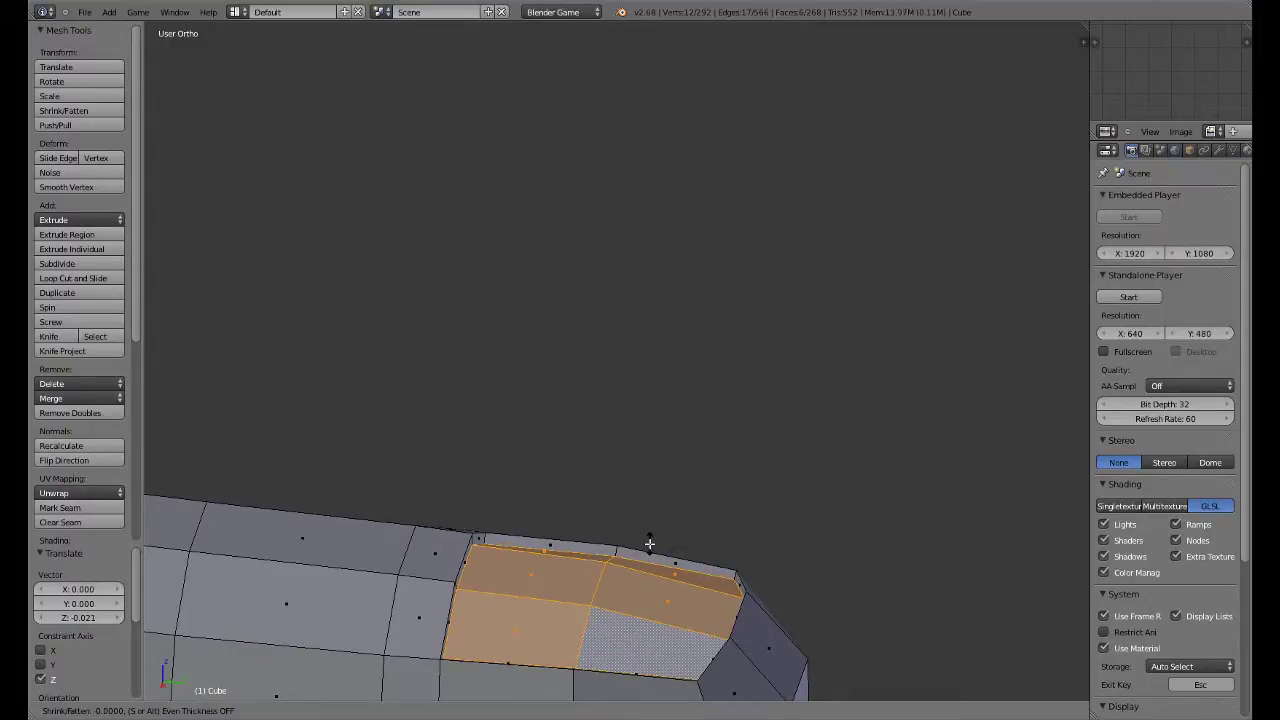
pyautogui.rightClick(663, 520)
# Step: Separate the selected nail faces from the finger, join them back in Object Mode, and return to Edit Mode
pyautogui.hotkey('ctrl', 's')
pyautogui.click(663, 520)
pyautogui.scroll(-4, 663, 520)
pyautogui.moveTo(663, 520); pyautogui.dragTo(623, 536, button='middle')
pyautogui.press('k')
pyautogui.press('Escape')
pyautogui.press('a')
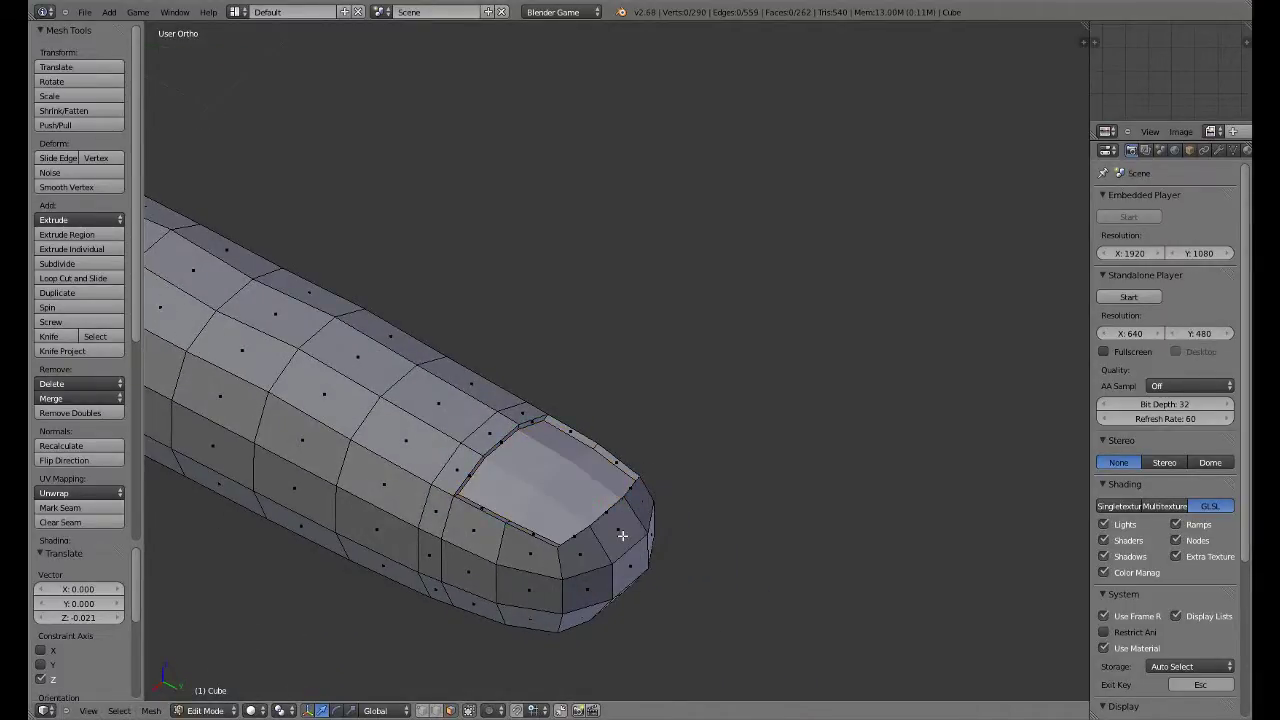
pyautogui.press('Tab')
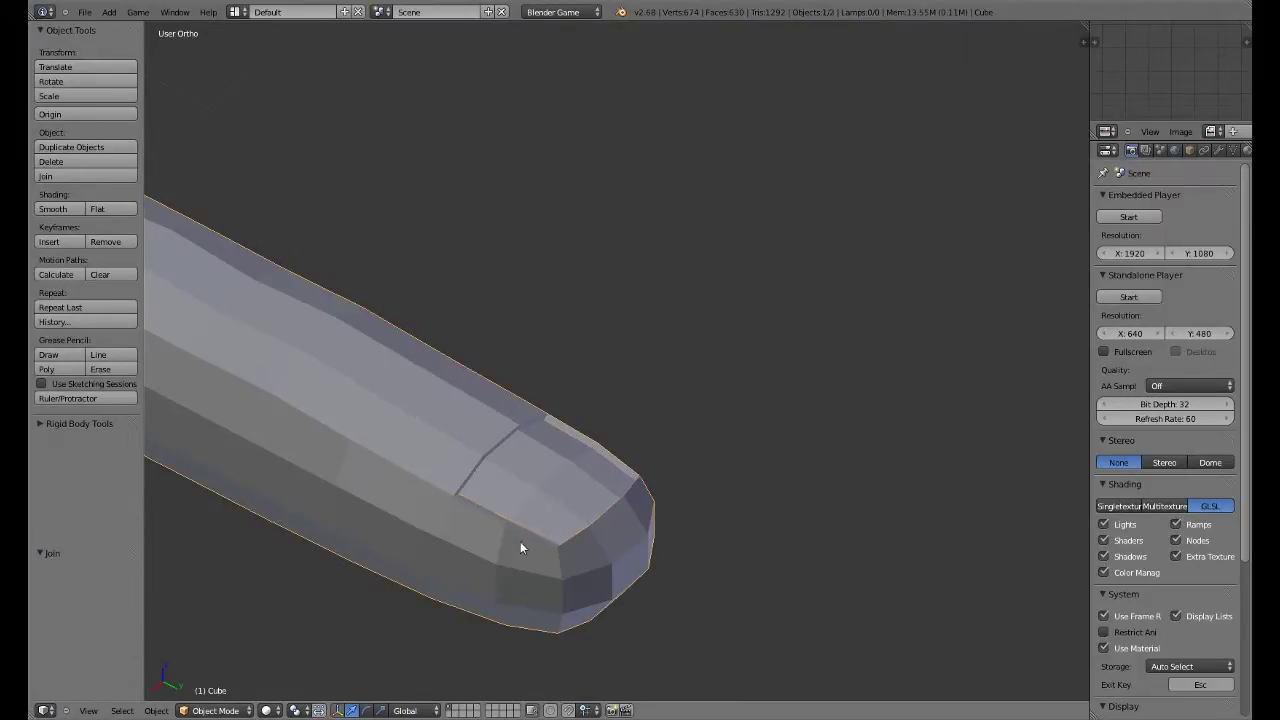
pyautogui.press('Tab')
pyautogui.scroll(1, 518, 542)
# Step: In the right wireframe view, scale the detached nail faces up by about 1.11
pyautogui.press('g')
pyautogui.rightClick(593, 519)
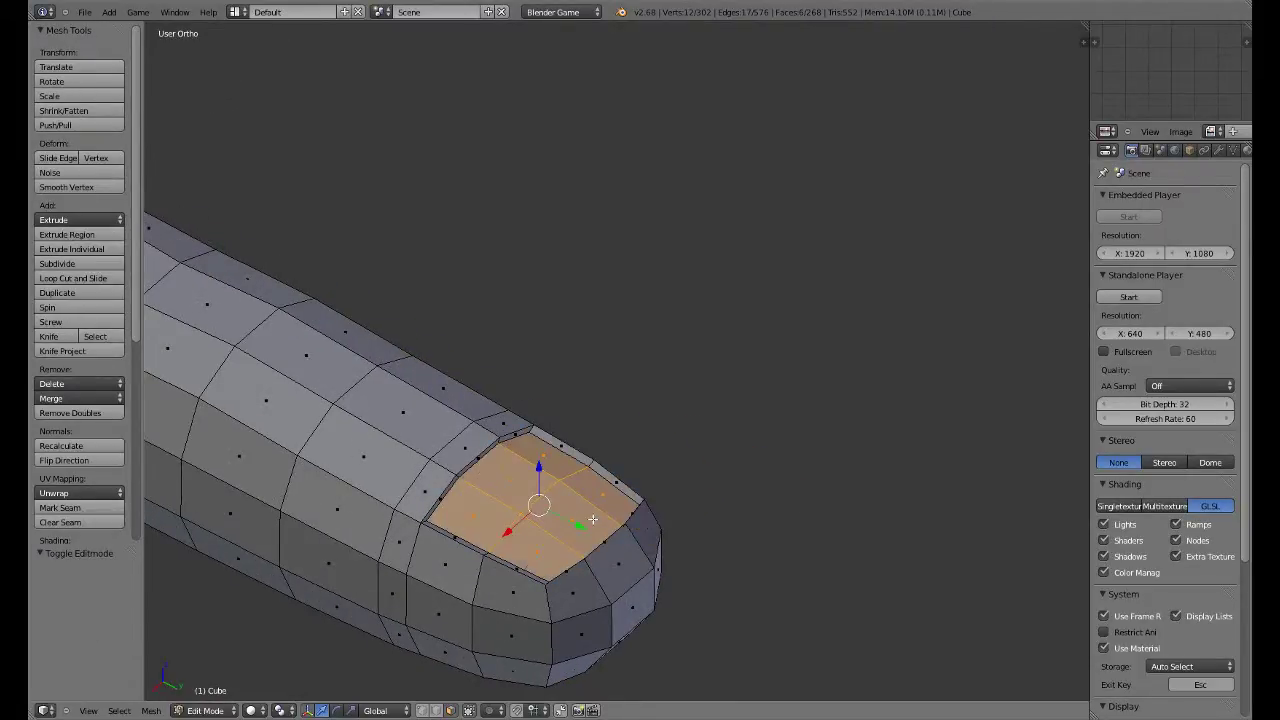
pyautogui.press('KP_1')
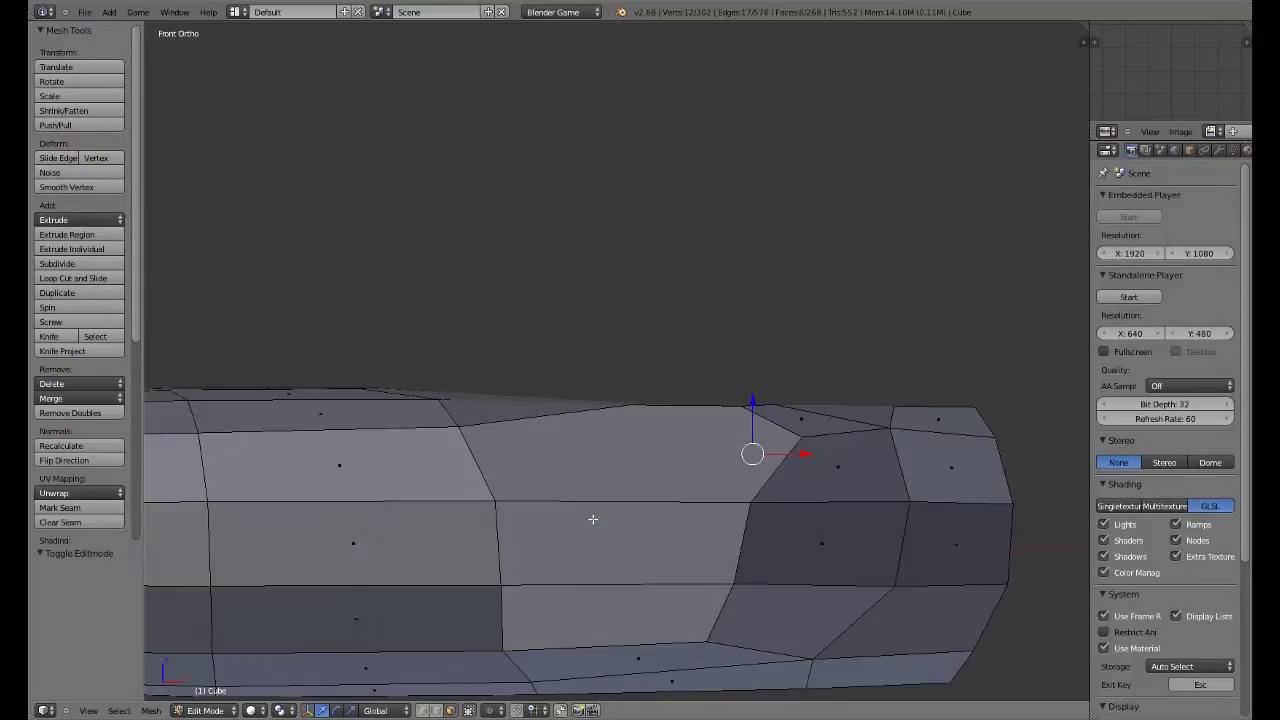
pyautogui.press('z')
pyautogui.press('z')
pyautogui.press('KP_3')
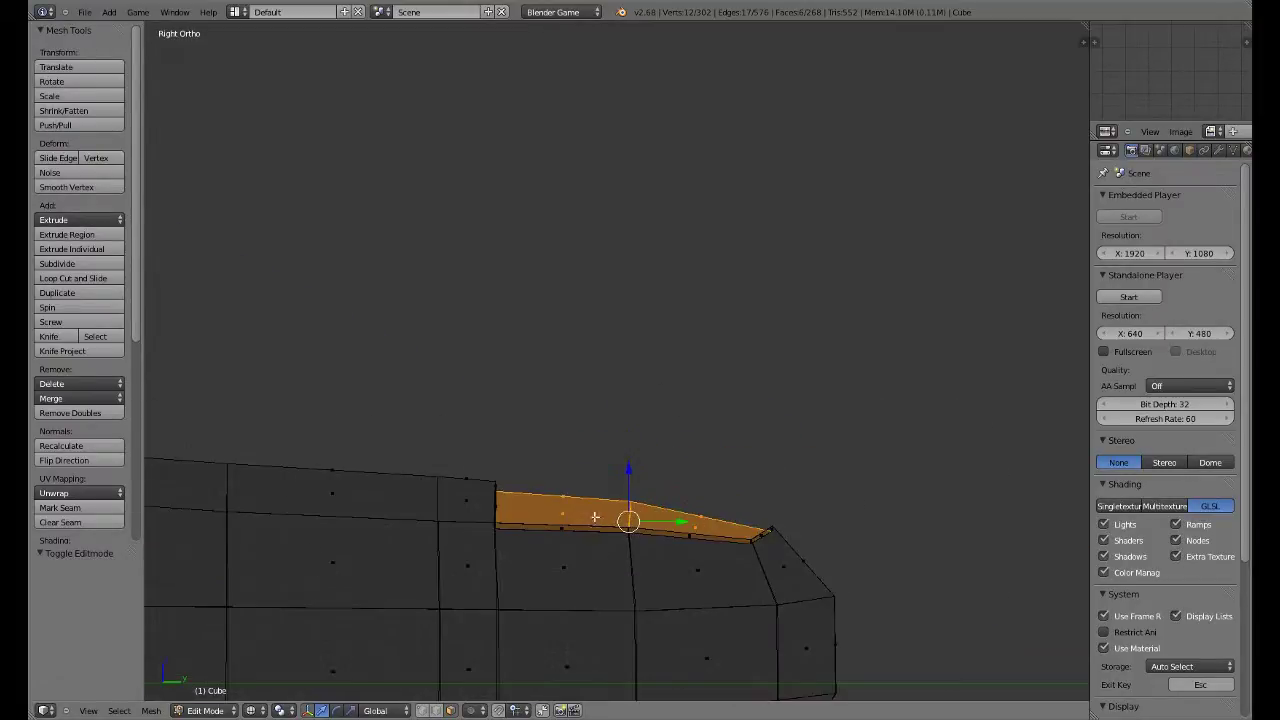
pyautogui.press('r')
pyautogui.rightClick(814, 503)
pyautogui.press('s')
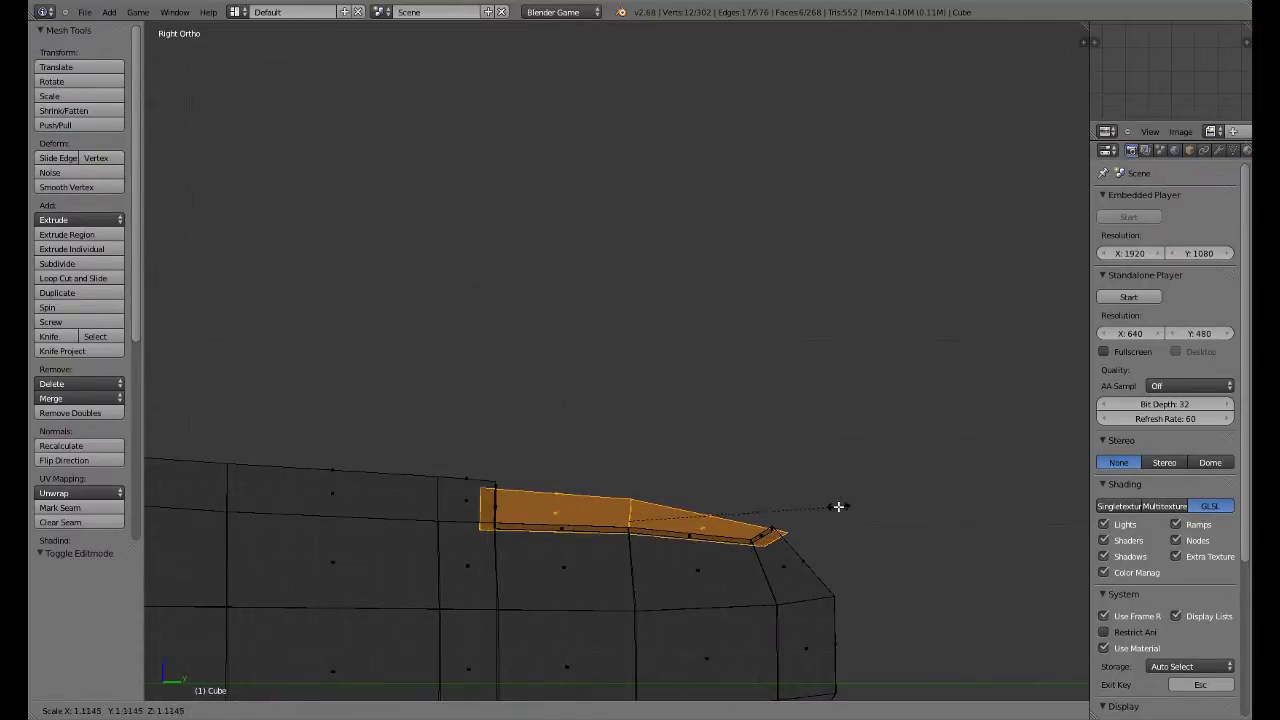
pyautogui.click(838, 505)
# Step: Rotate the nail by about -3.6 degrees and move it 0.021 along Y and 0.026 along Z
pyautogui.press('r')
pyautogui.click(841, 492)
pyautogui.press('g')
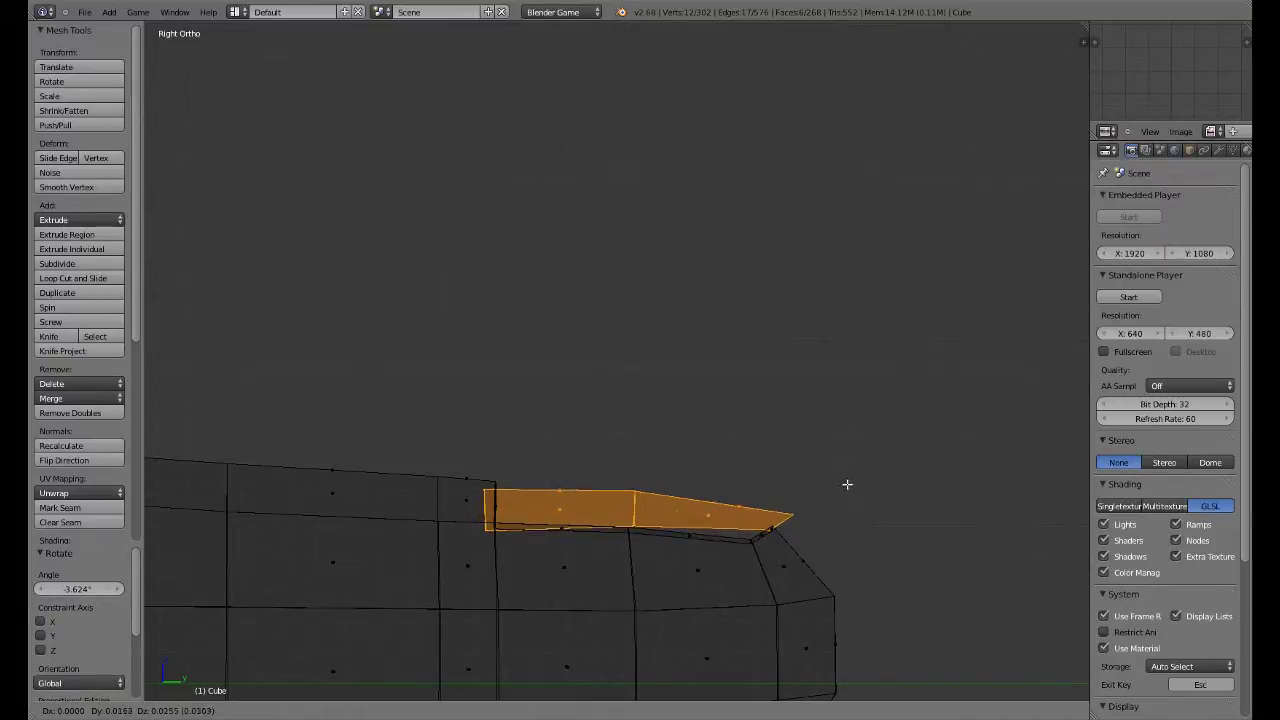
pyautogui.click(849, 484)
# Step: Move the nail's lower vertices down and back so its underside sinks into the finger, and save over the existing hands file
pyautogui.keyDown('shift'); pyautogui.moveTo(690, 603); pyautogui.dragTo(604, 600, button='middle'); pyautogui.keyUp('shift')
pyautogui.scroll(2, 604, 600)
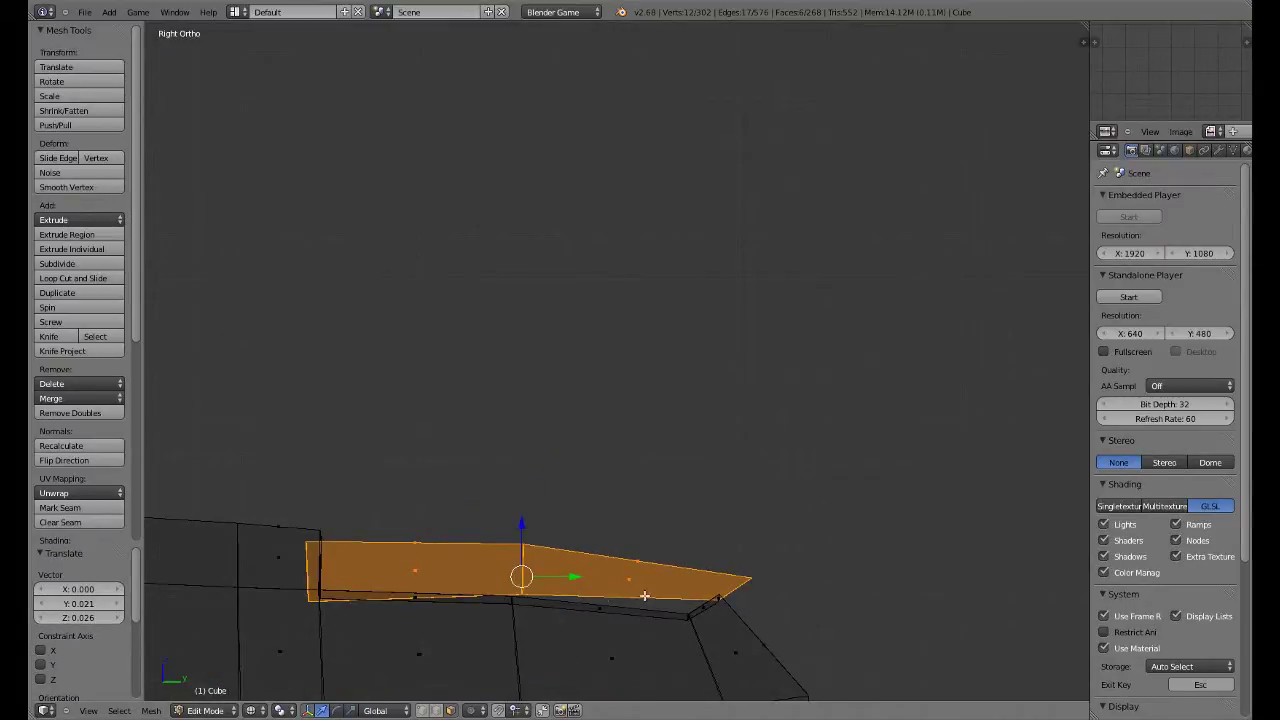
pyautogui.scroll(-4, 292, 541)
pyautogui.moveTo(304, 545)
pyautogui.mouseDown(button='middle')
pyautogui.moveTo(454, 517)
pyautogui.moveTo(774, 560)
pyautogui.mouseUp(button='middle')
pyautogui.rightClick(774, 562)
pyautogui.press('g')
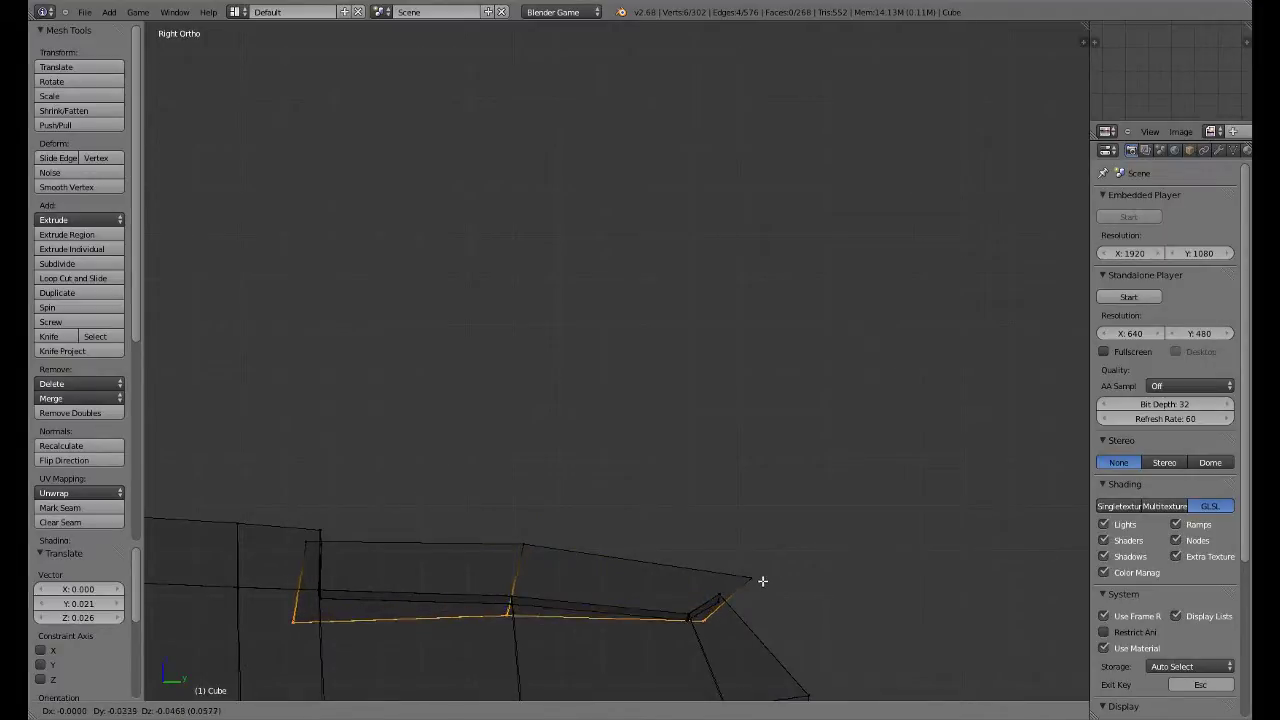
pyautogui.click(761, 581)
pyautogui.press('z')
pyautogui.press('z')
pyautogui.hotkey('ctrl', 's')
pyautogui.click(761, 581)
# Step: Adjust the nail's lower vertices at the tip and middle to follow the nail bed's profile
pyautogui.press('c')
pyautogui.middleClick(689, 620)
pyautogui.rightClick(690, 618)
pyautogui.press('g')
pyautogui.click(691, 617)
pyautogui.press('c')
pyautogui.middleClick(524, 617)
pyautogui.press('g')
pyautogui.click(537, 603)
# Step: Move the finger's cuticle-edge vertices 0.024 along Y over the rear of the nail
pyautogui.press('a')
pyautogui.press('c')
pyautogui.click(322, 535)
pyautogui.rightClick(326, 535)
pyautogui.press('c')
pyautogui.middleClick(287, 564)
pyautogui.rightClick(288, 565)
pyautogui.moveTo(356, 539); pyautogui.dragTo(369, 534)
# Step: Save over the existing hands file and inspect the fingernail in solid shading in Object Mode, returning to Edit Mode
pyautogui.hotkey('ctrl', 's')
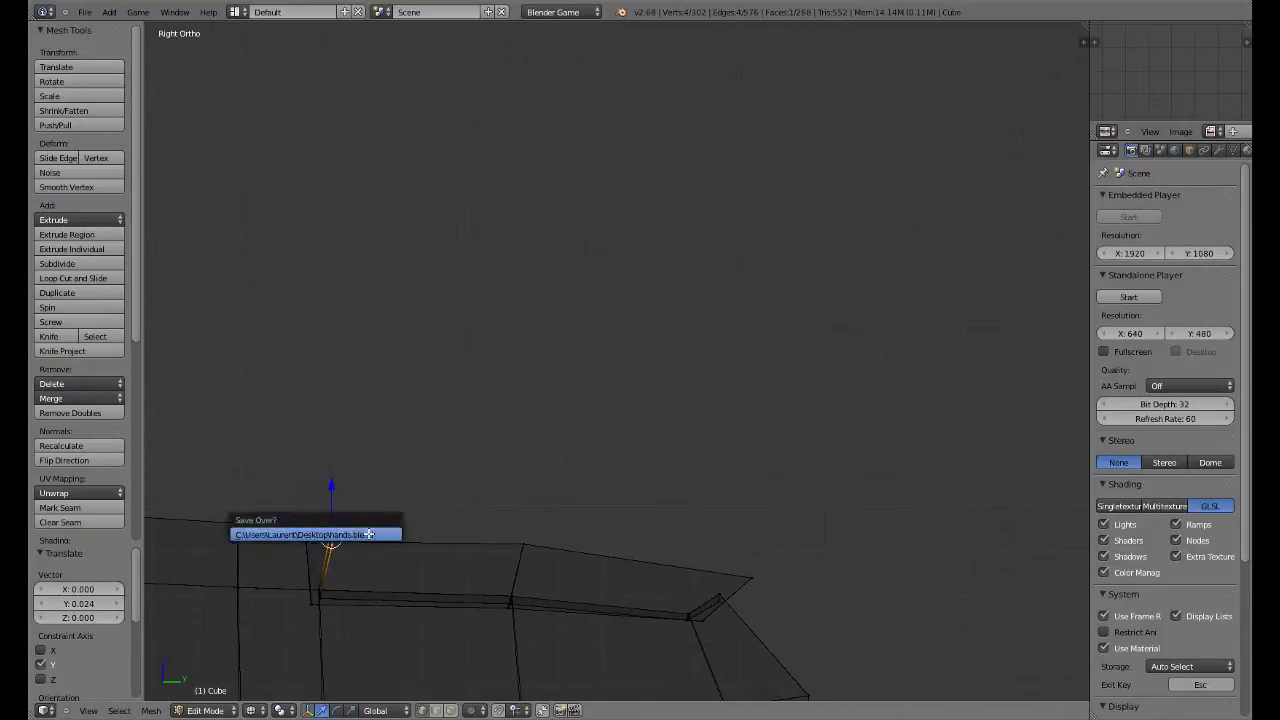
pyautogui.click(369, 534)
pyautogui.press('z')
pyautogui.press('Tab')
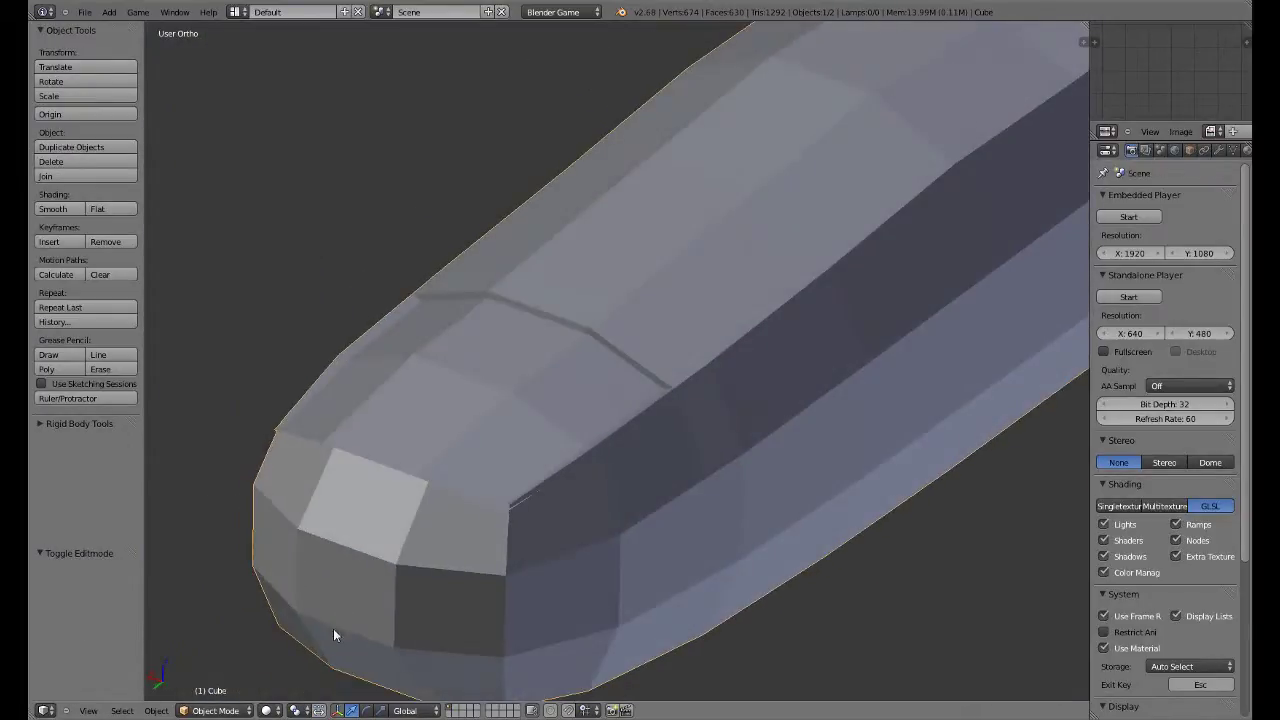
pyautogui.press('Tab')
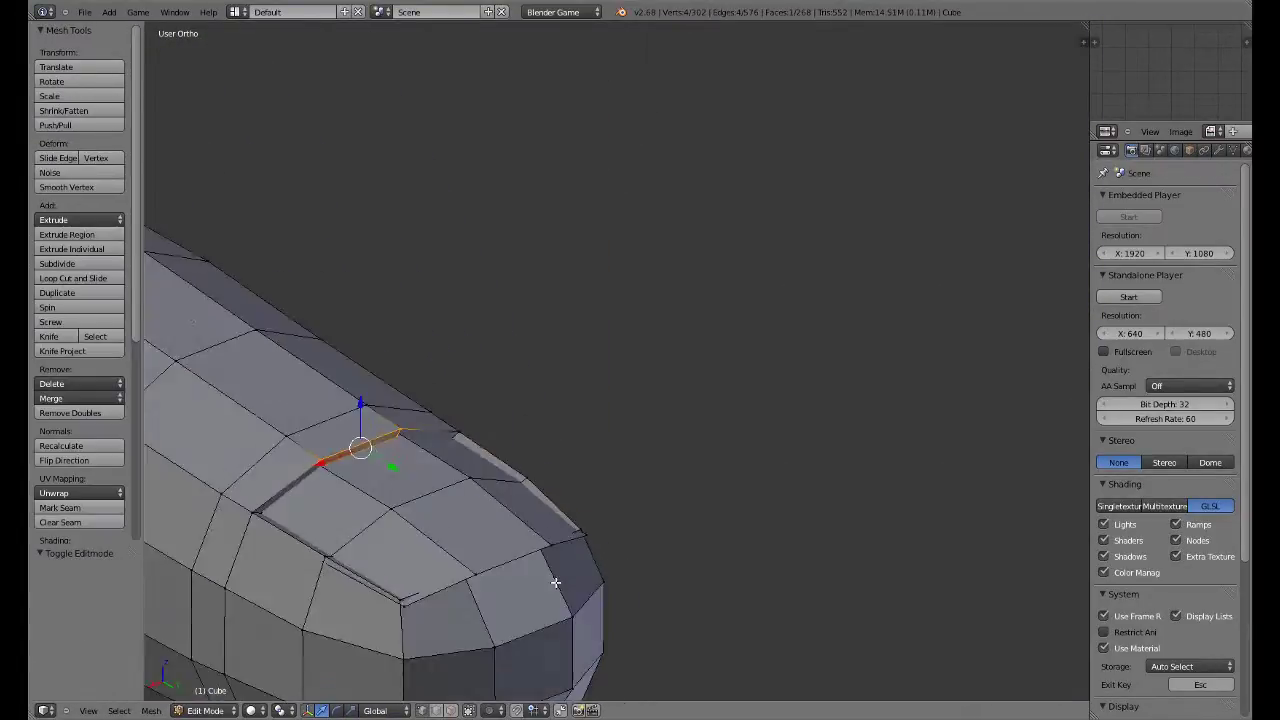